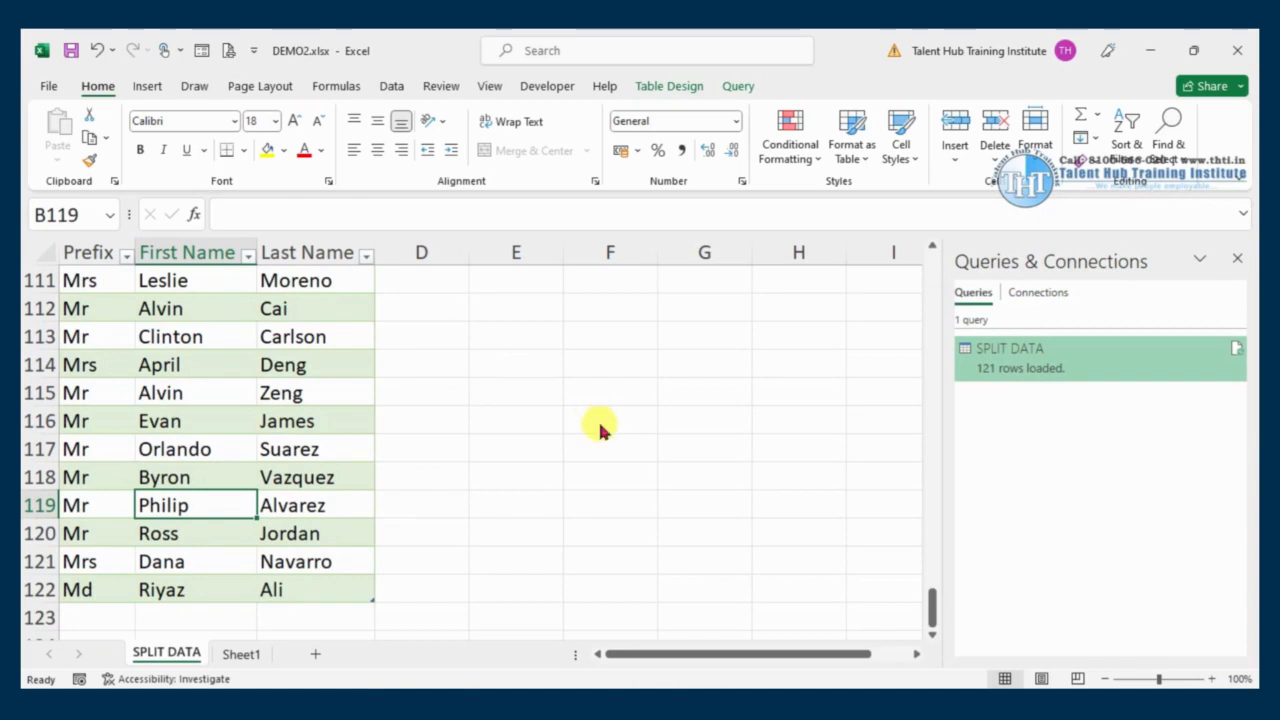
Step: Switch to the DEMO 4.xlsx workbook and select the first customer ID in cell A2
{"action": "key", "text": "alt+Tab"}
{"action": "key", "text": "Tab"}
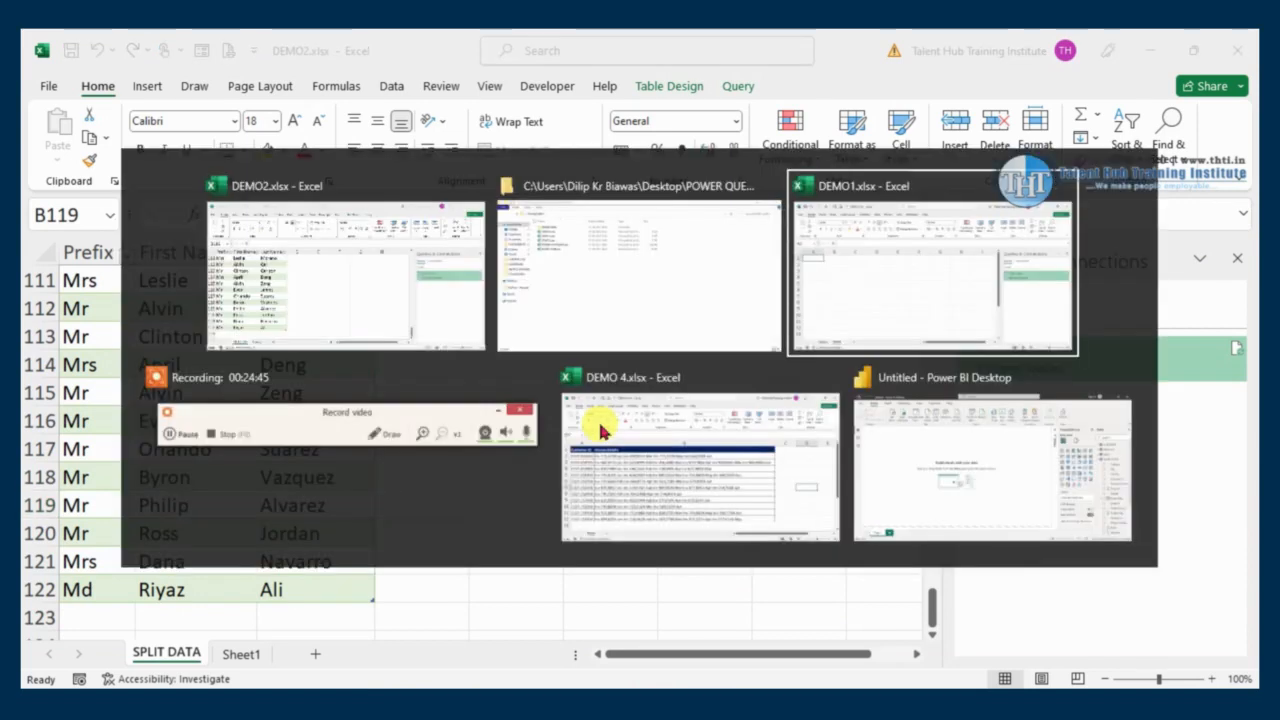
{"action": "key", "text": "Tab"}
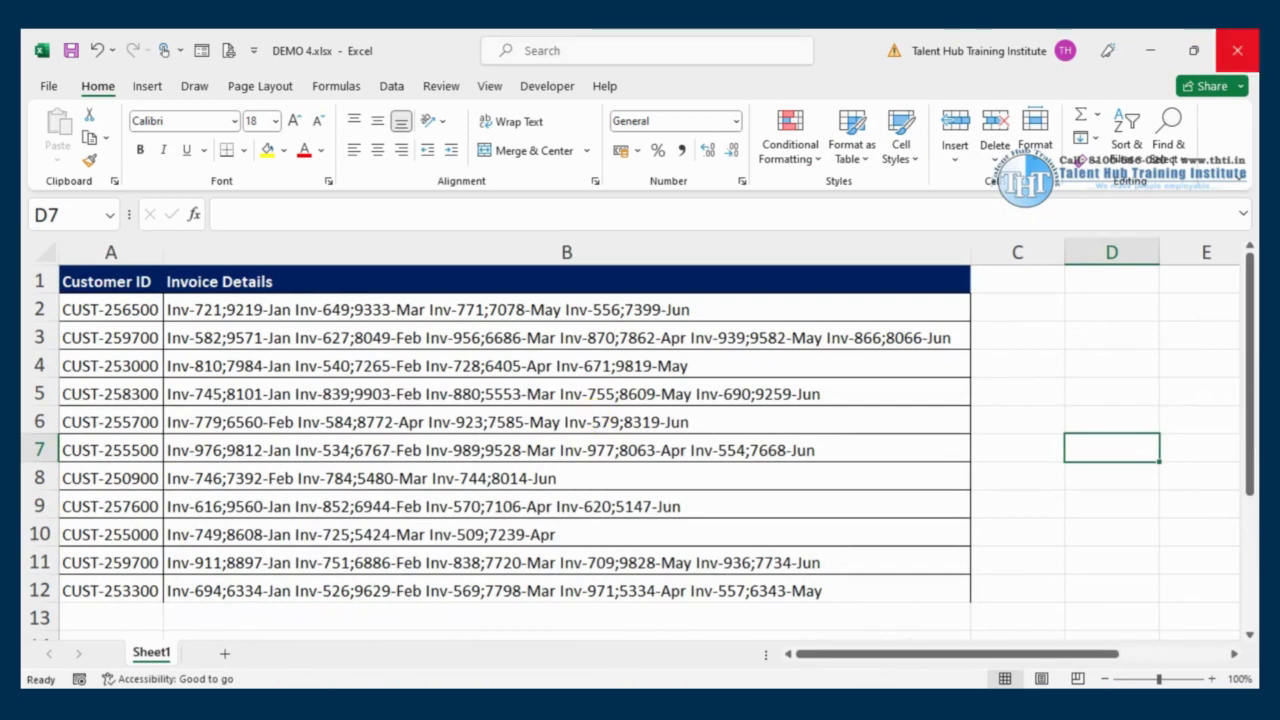
{"action": "left_click", "coordinate": [147, 311]}
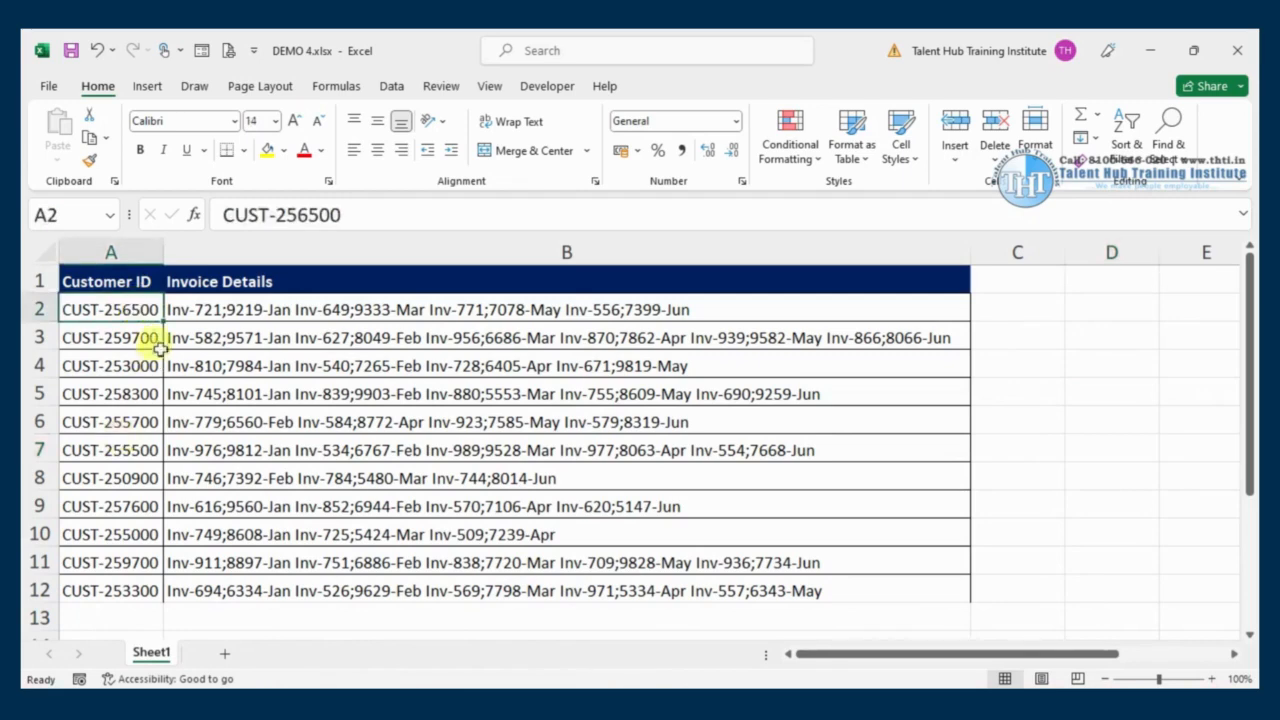
Step: Make the invoice details in cell B2 bold and enlarge them to font size 20
{"action": "left_click", "coordinate": [267, 311]}
{"action": "left_click", "coordinate": [140, 149]}
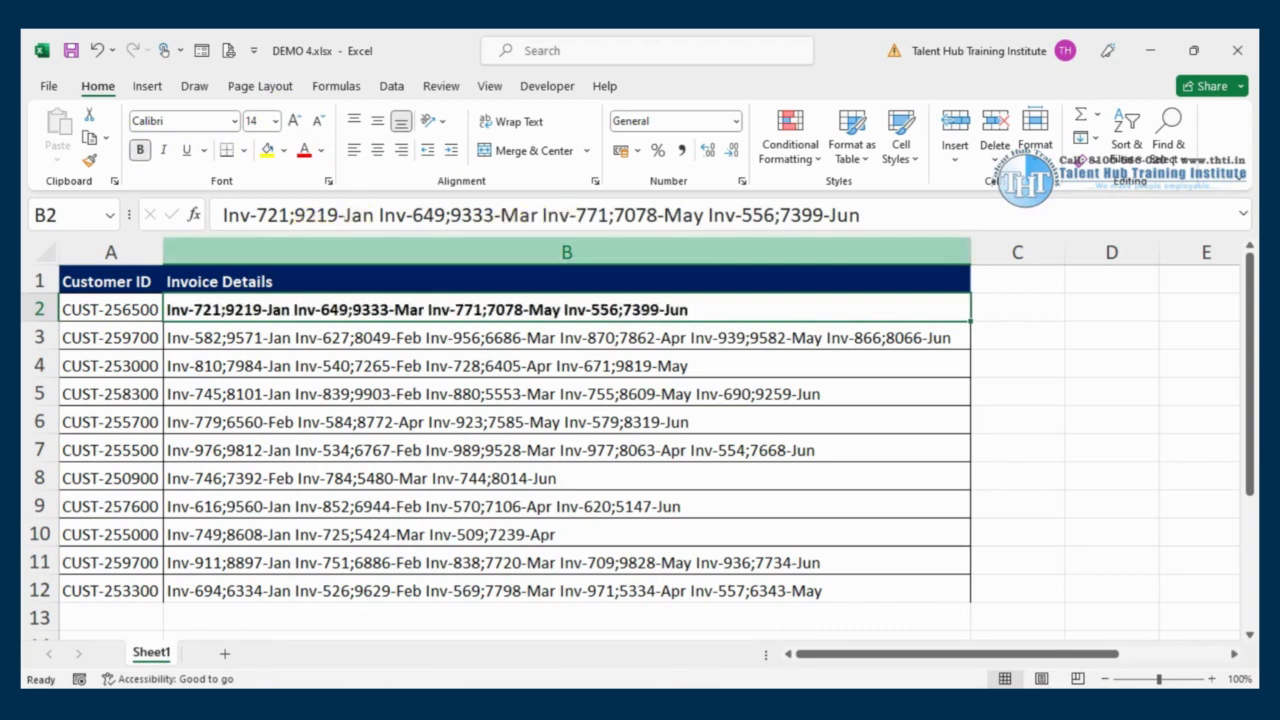
{"action": "left_click", "coordinate": [294, 121]}
{"action": "left_click", "coordinate": [294, 121]}
{"action": "left_click", "coordinate": [294, 121]}
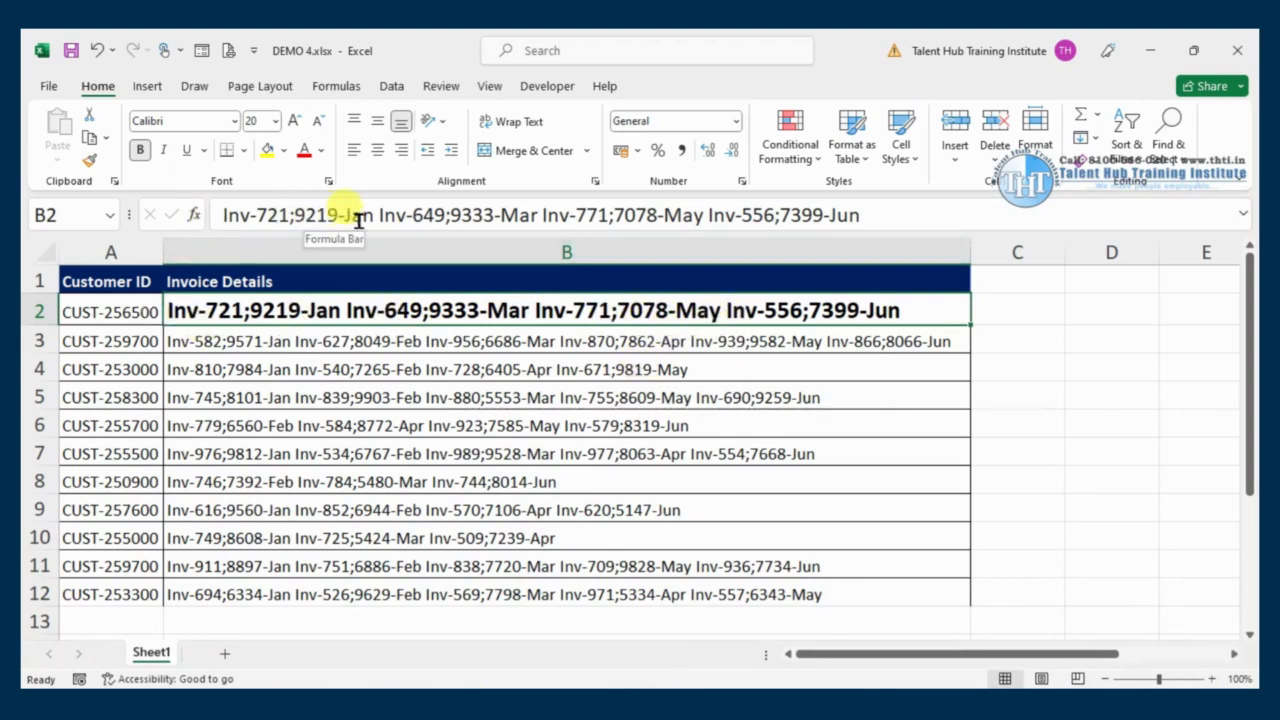
{"action": "left_click_drag", "start_coordinate": [376, 215], "coordinate": [222, 210]}
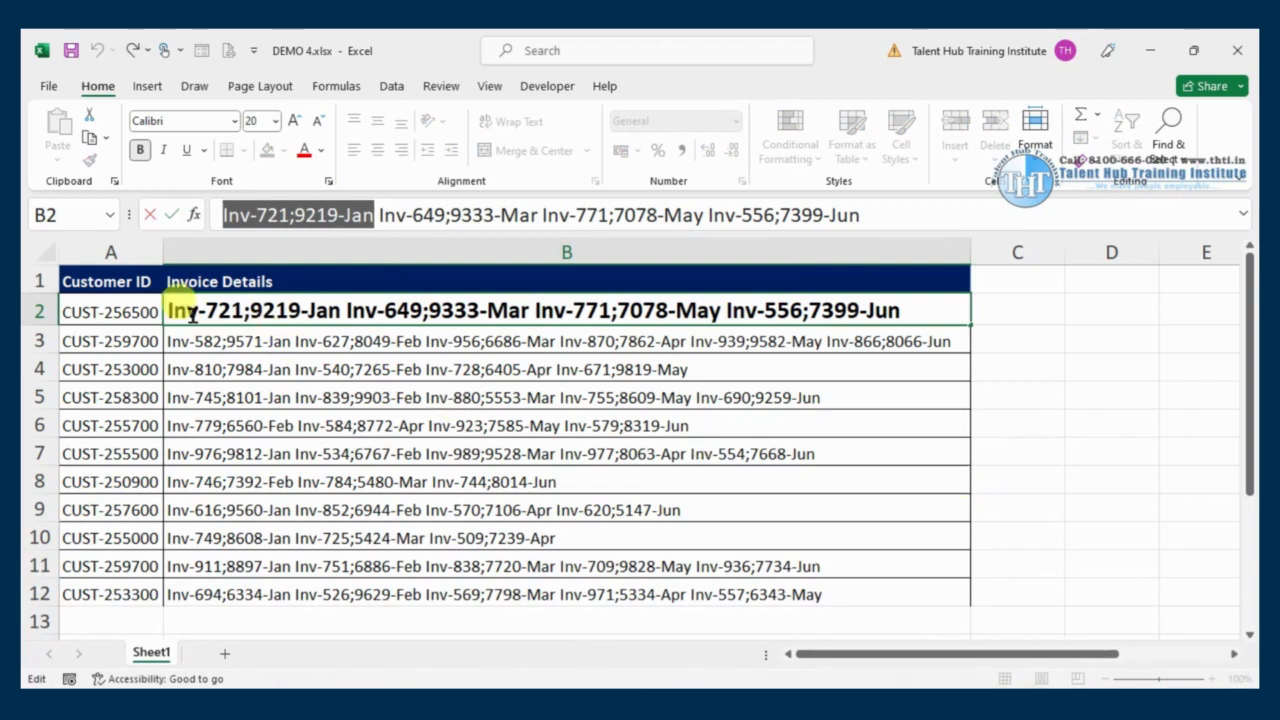
Step: Copy the customer ID from A2 into cells D2:D5 and fit column D to its content
{"action": "left_click", "coordinate": [130, 312]}
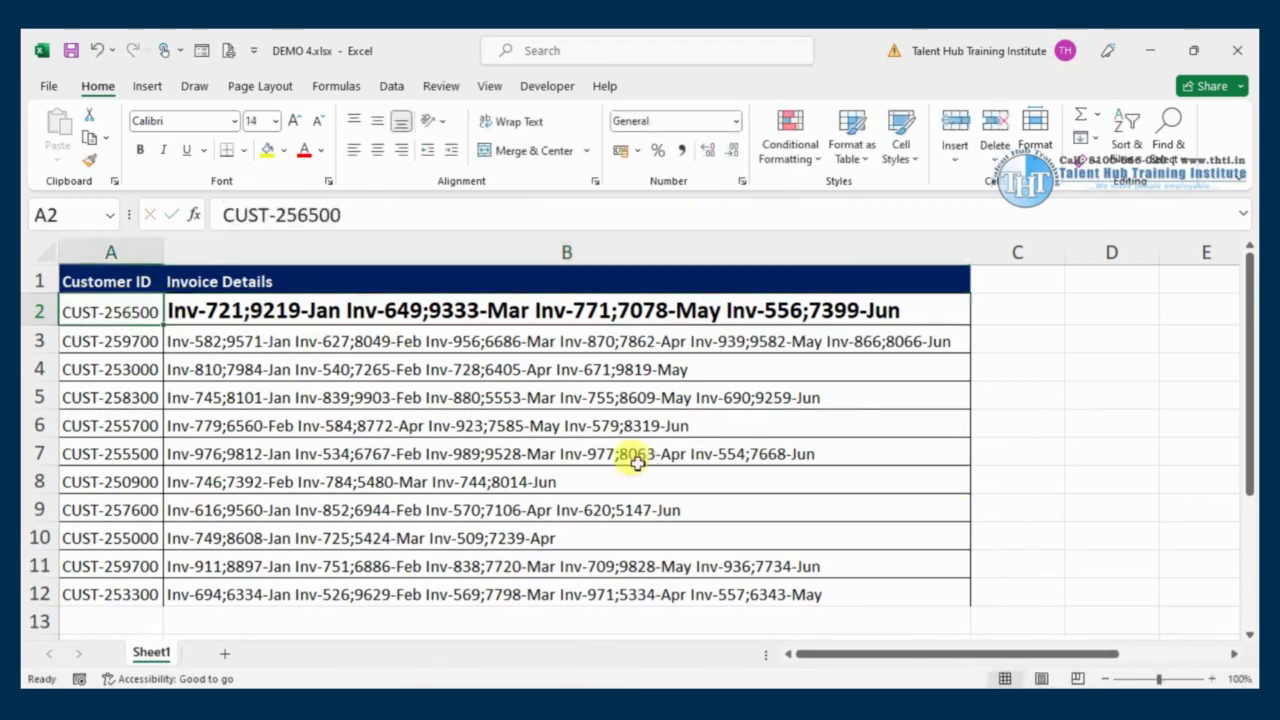
{"action": "key", "text": "ctrl+c"}
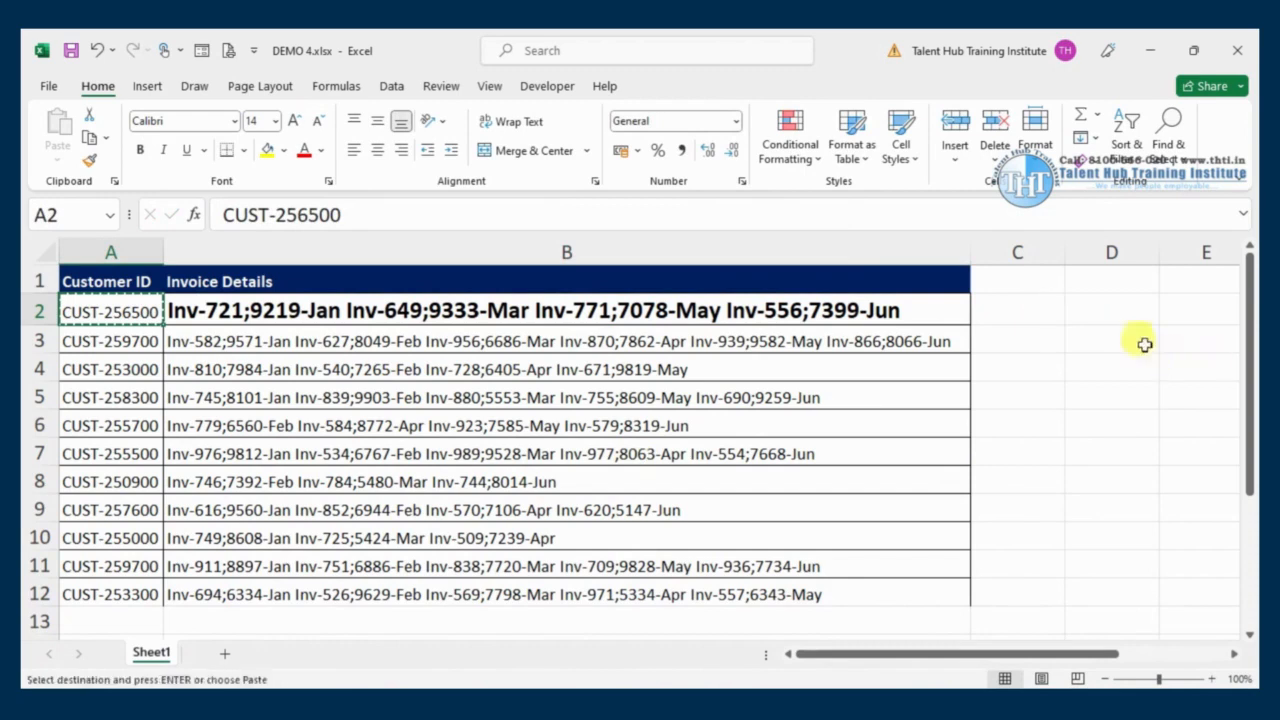
{"action": "left_click", "coordinate": [1108, 305]}
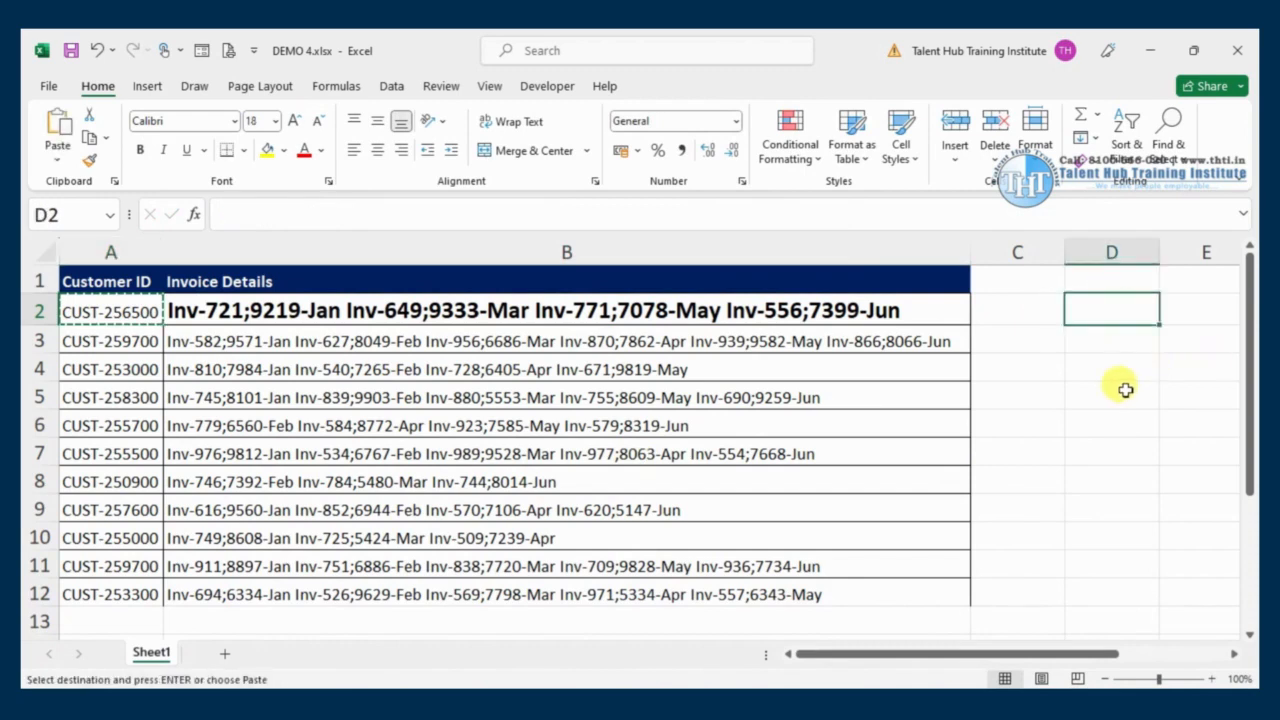
{"action": "key", "text": "ctrl+v"}
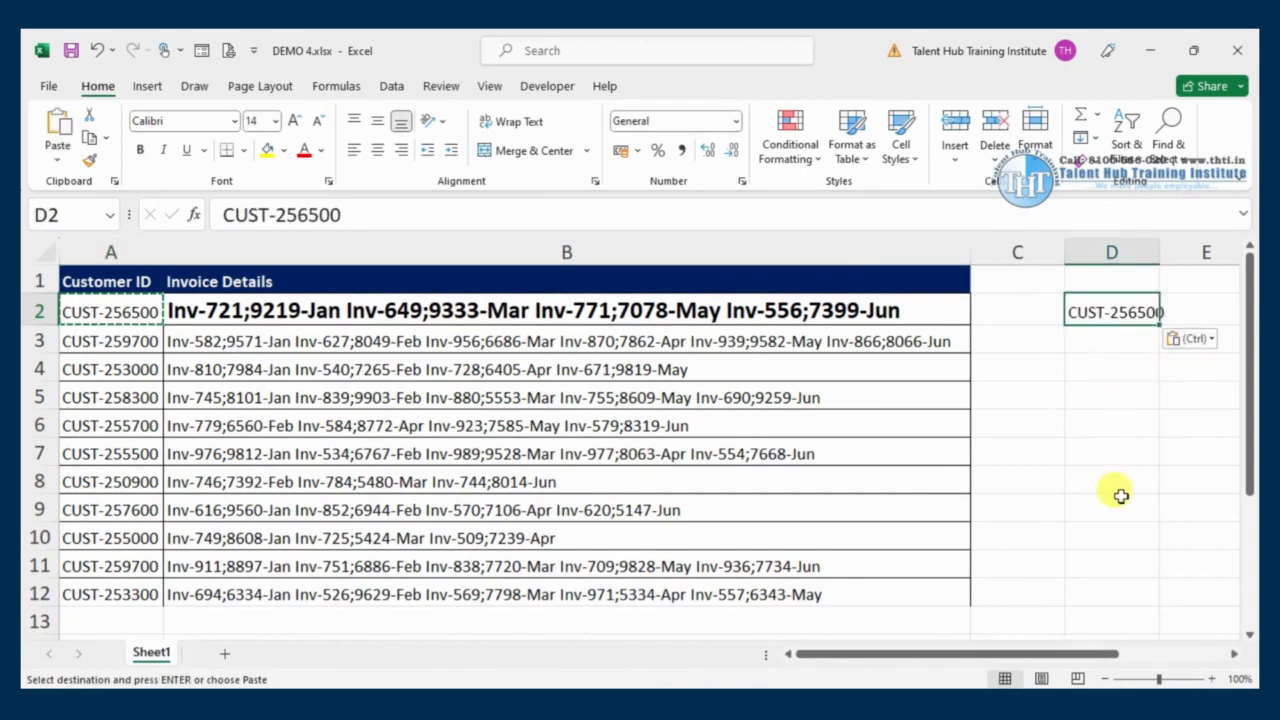
{"action": "double_click", "coordinate": [1160, 252]}
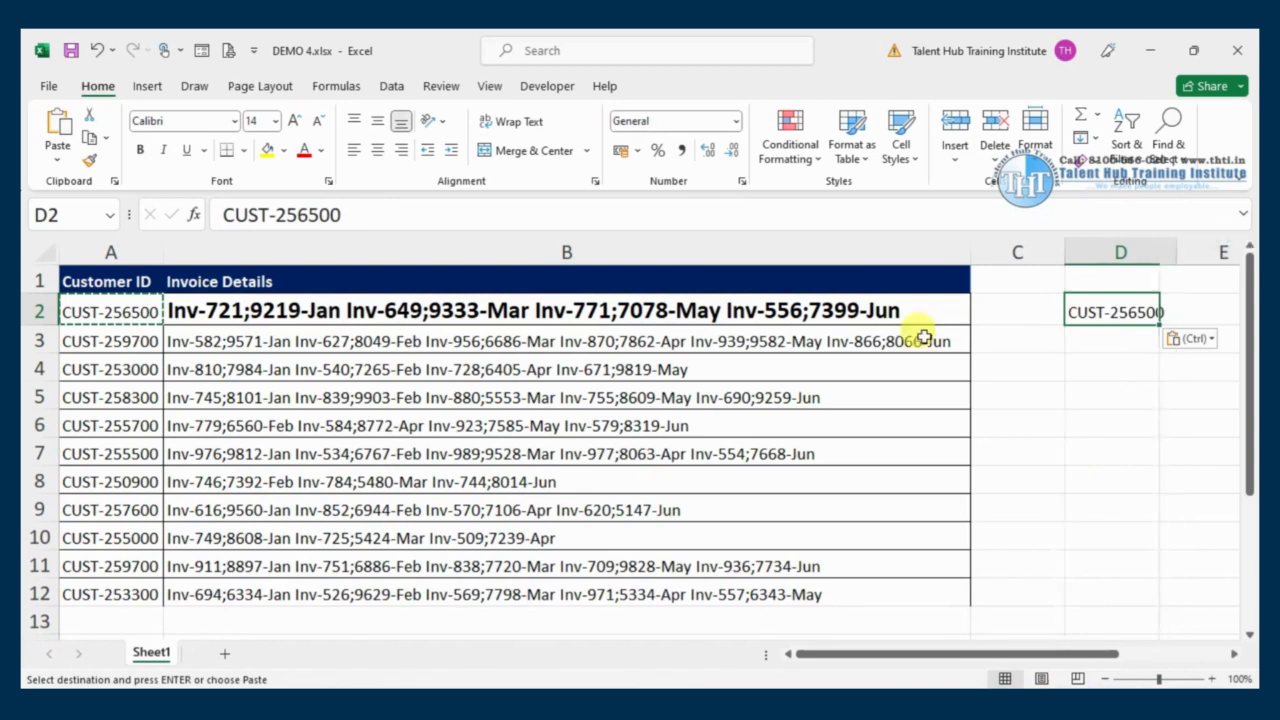
{"action": "left_click_drag", "start_coordinate": [1106, 306], "coordinate": [1109, 400]}
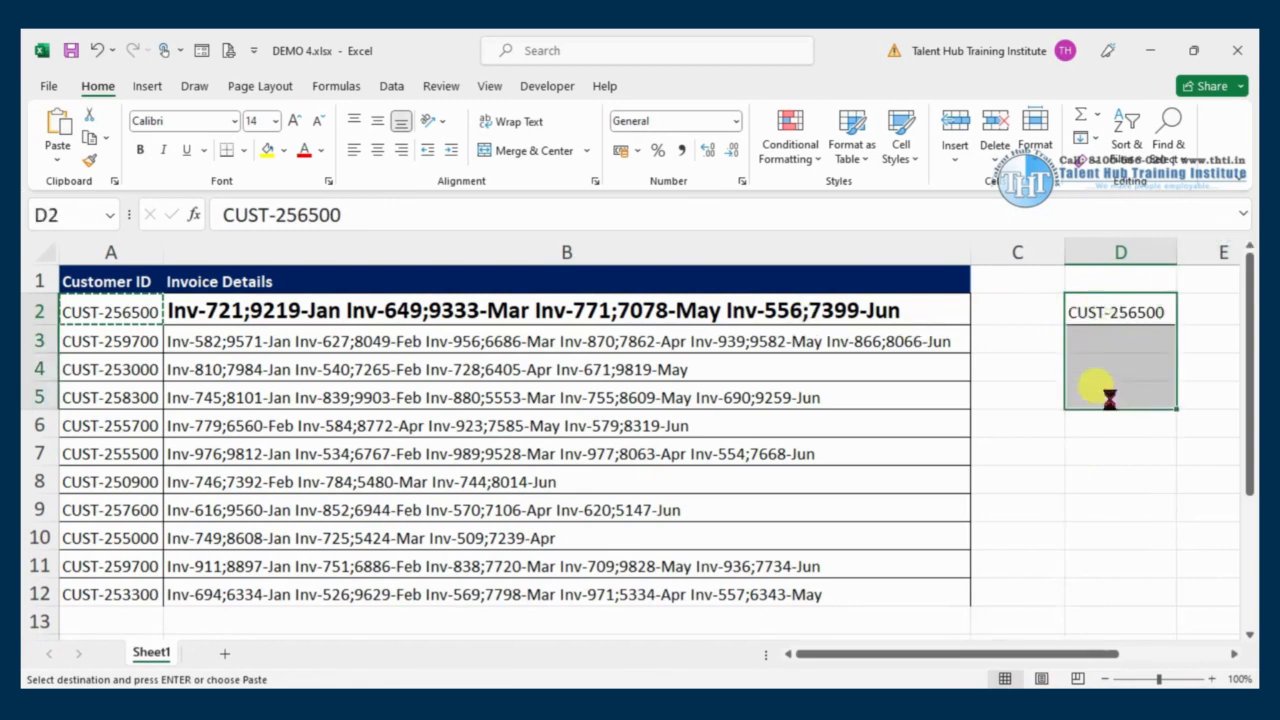
{"action": "key", "text": "Return"}
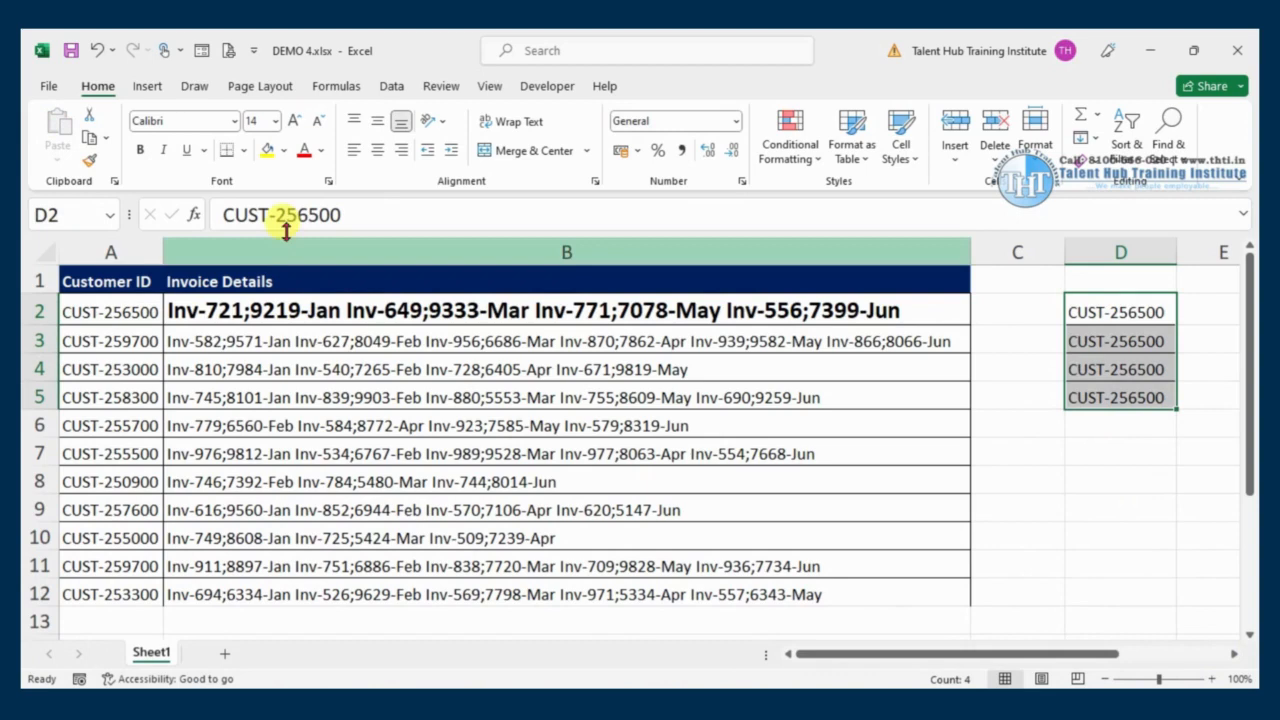
Step: Copy only the first invoice number from the text in B2 into cell E2
{"action": "left_click", "coordinate": [275, 306]}
{"action": "double_click", "coordinate": [242, 308]}
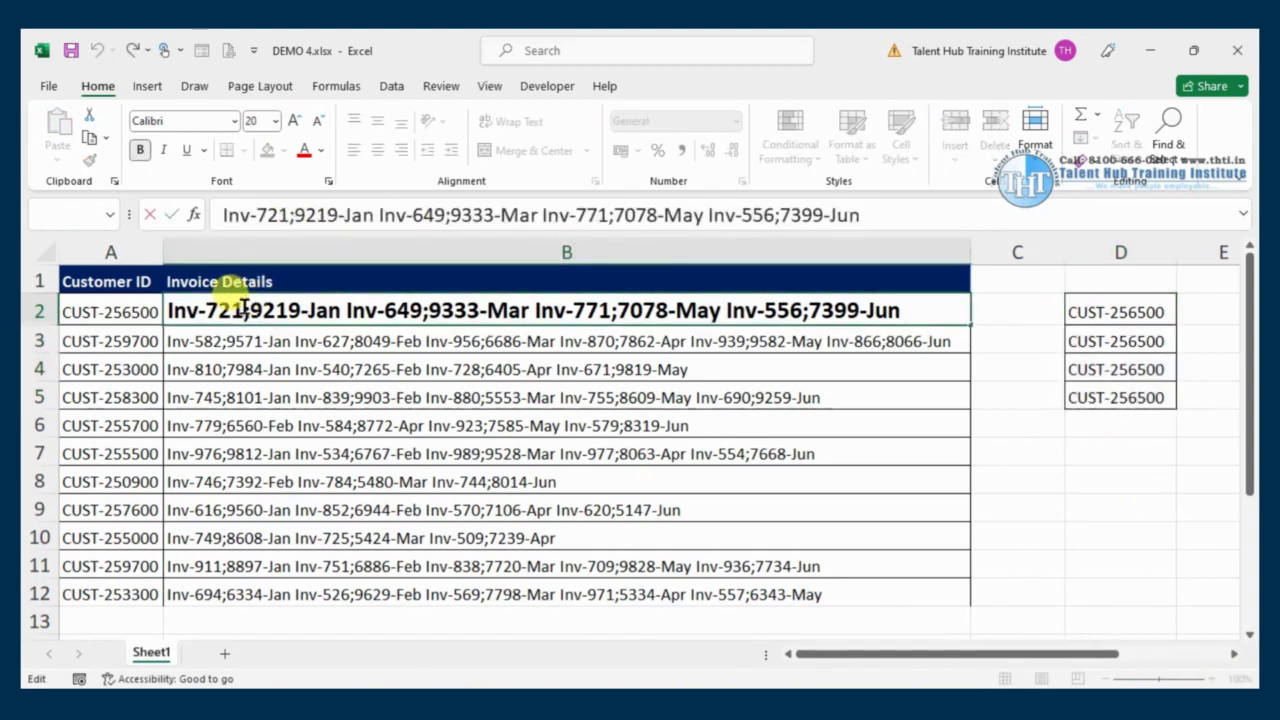
{"action": "left_click_drag", "start_coordinate": [242, 308], "coordinate": [151, 296]}
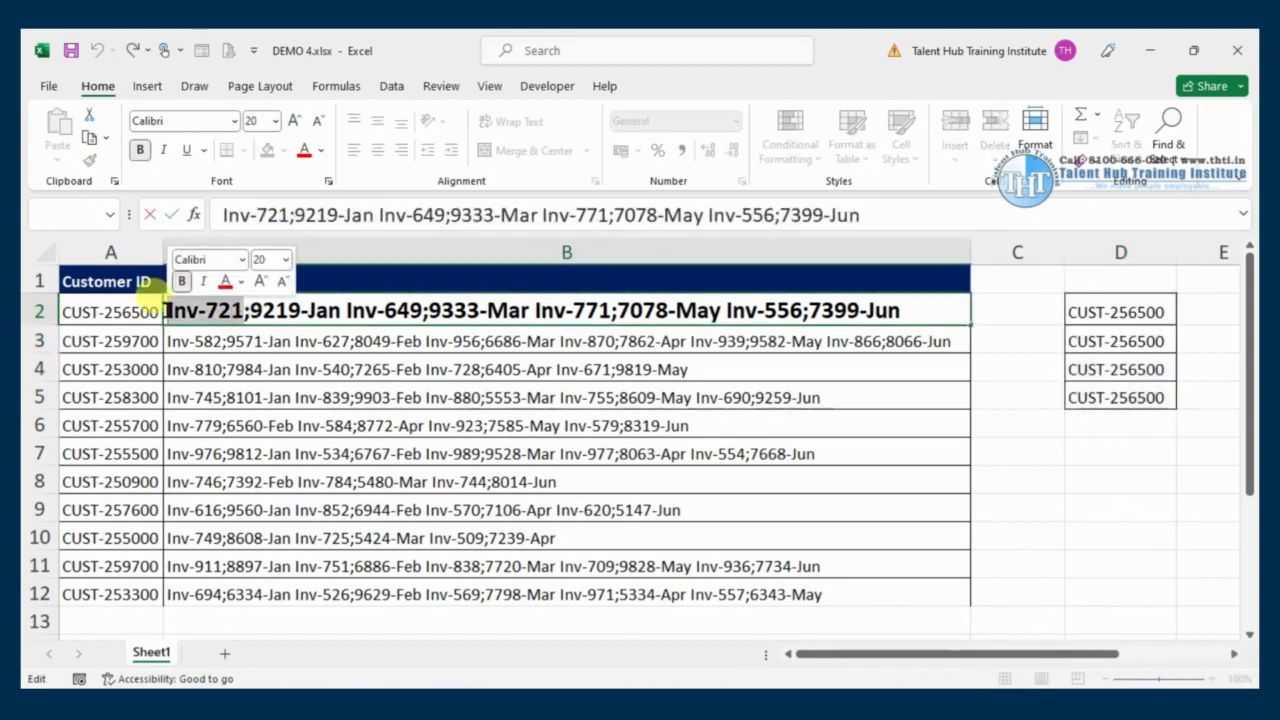
{"action": "key", "text": "ctrl+c"}
{"action": "left_click", "coordinate": [1203, 309]}
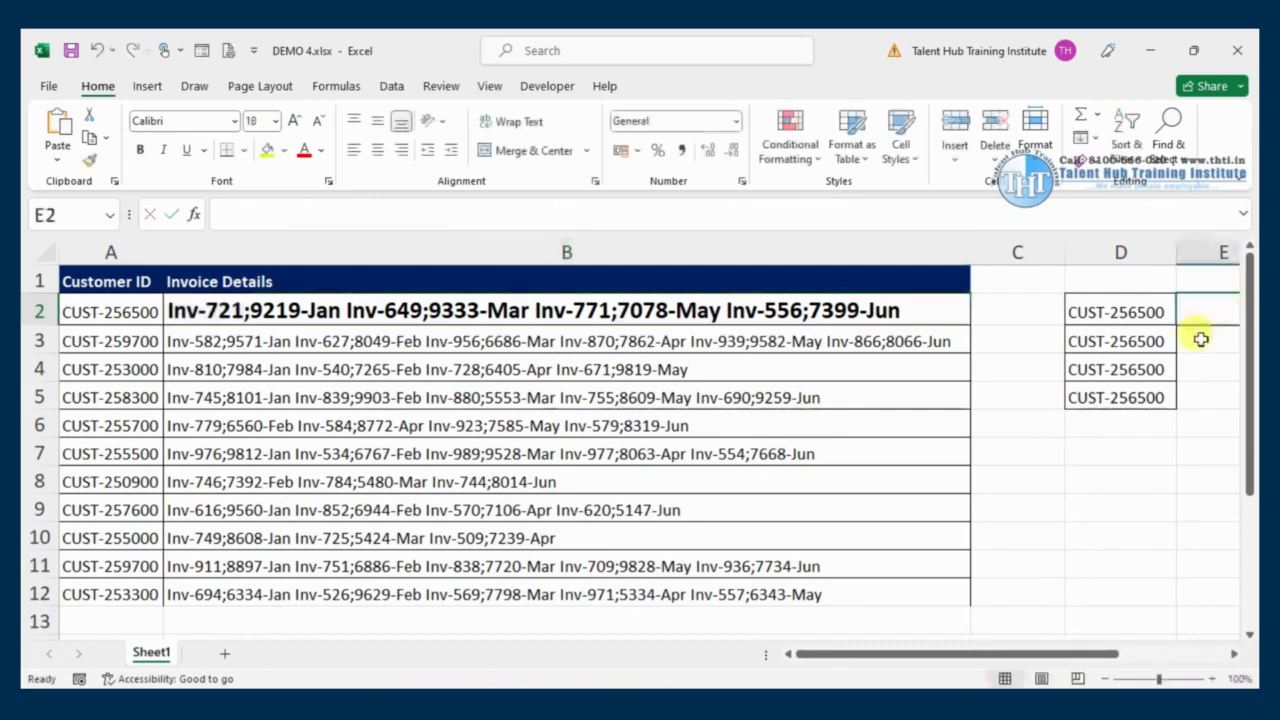
{"action": "scroll", "coordinate": [1204, 374], "scroll_direction": "right", "scroll_amount": 2}
{"action": "key", "text": "ctrl+v"}
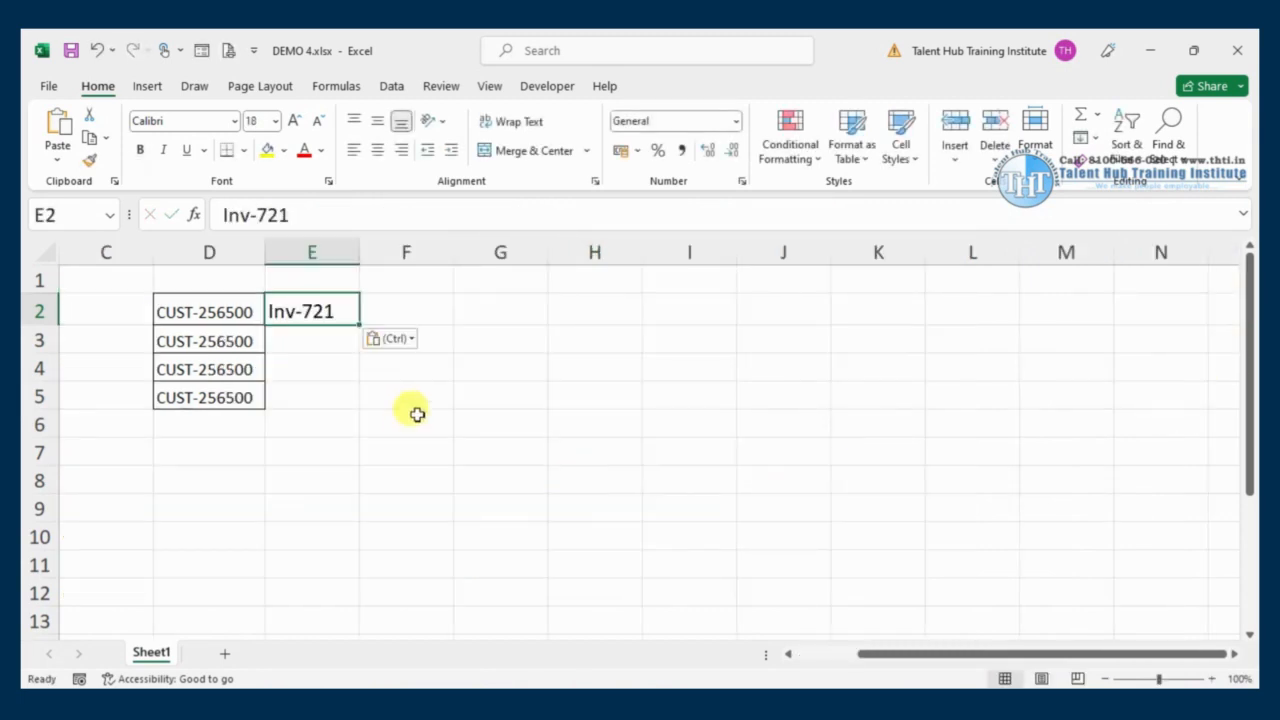
{"action": "left_click", "coordinate": [306, 342]}
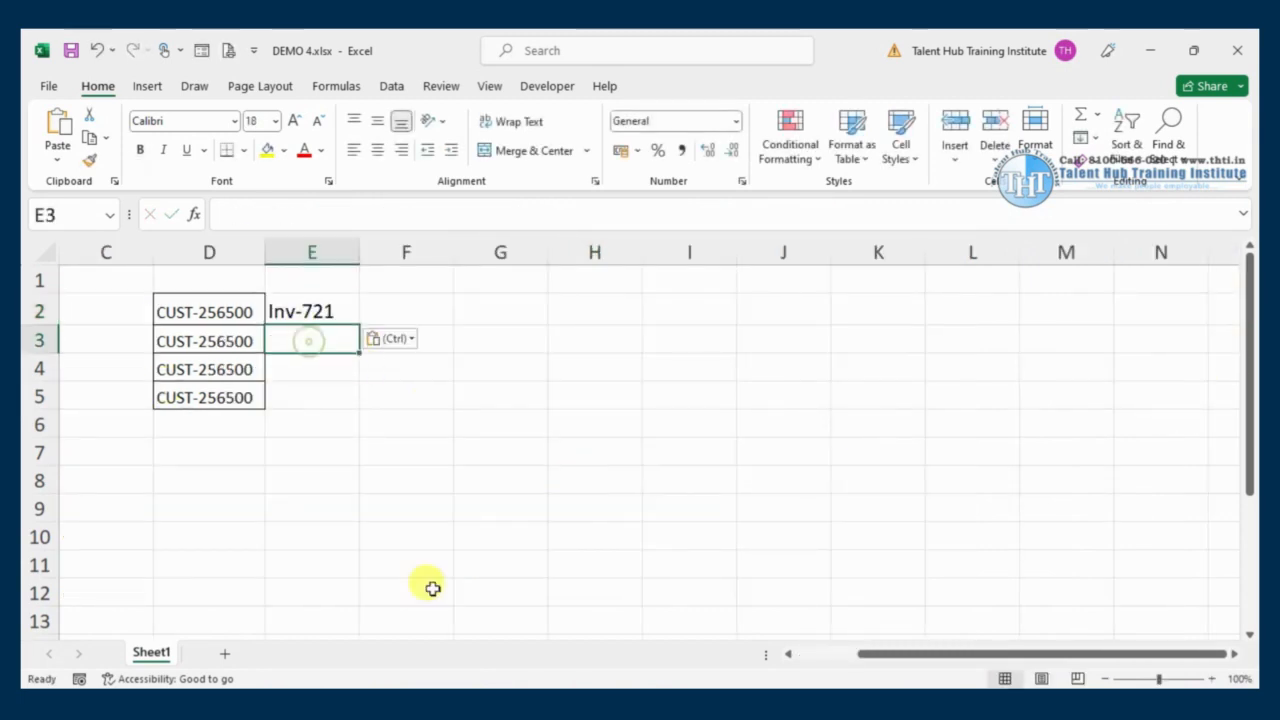
{"action": "left_click", "coordinate": [386, 302]}
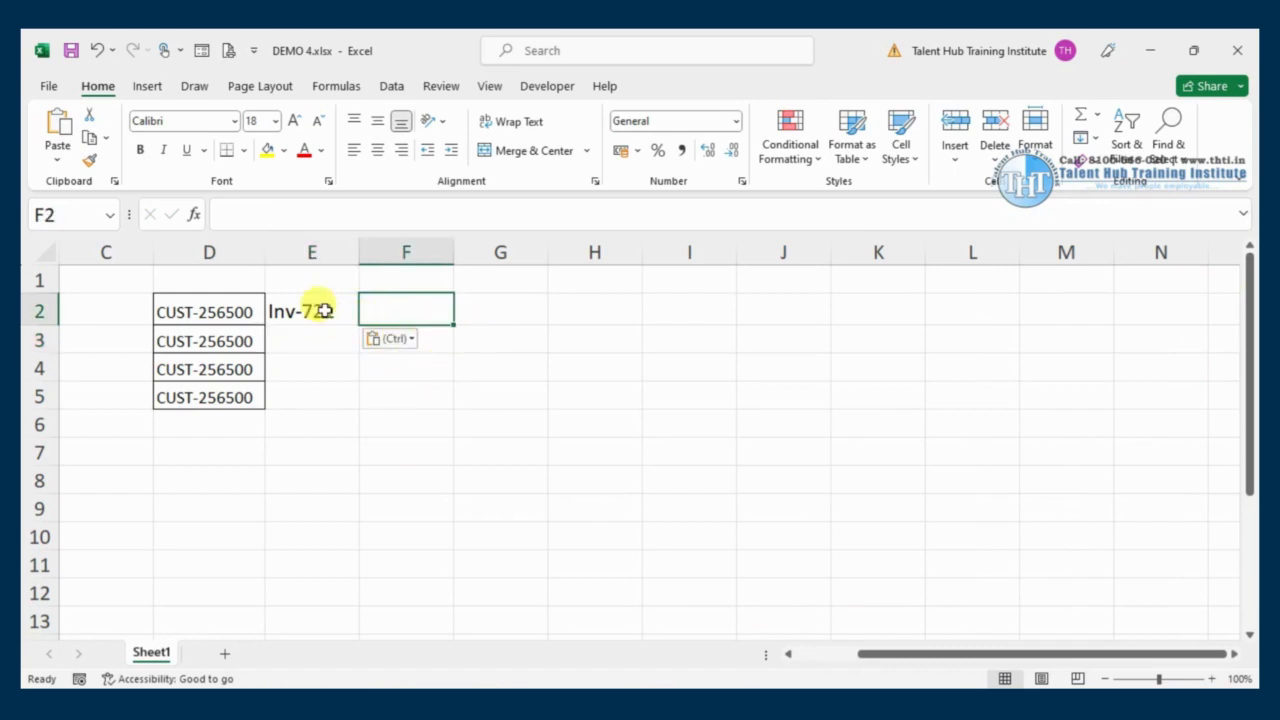
{"action": "left_click_drag", "start_coordinate": [320, 311], "coordinate": [494, 397]}
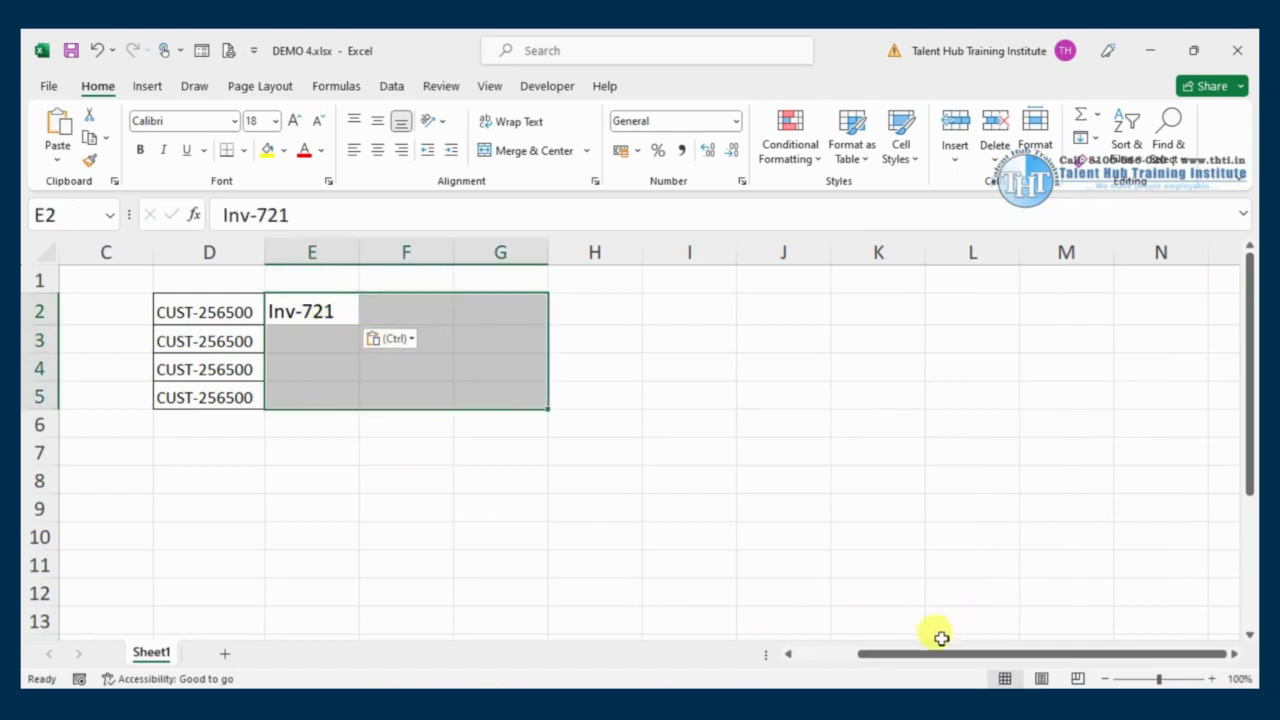
{"action": "left_click_drag", "start_coordinate": [908, 651], "coordinate": [620, 650]}
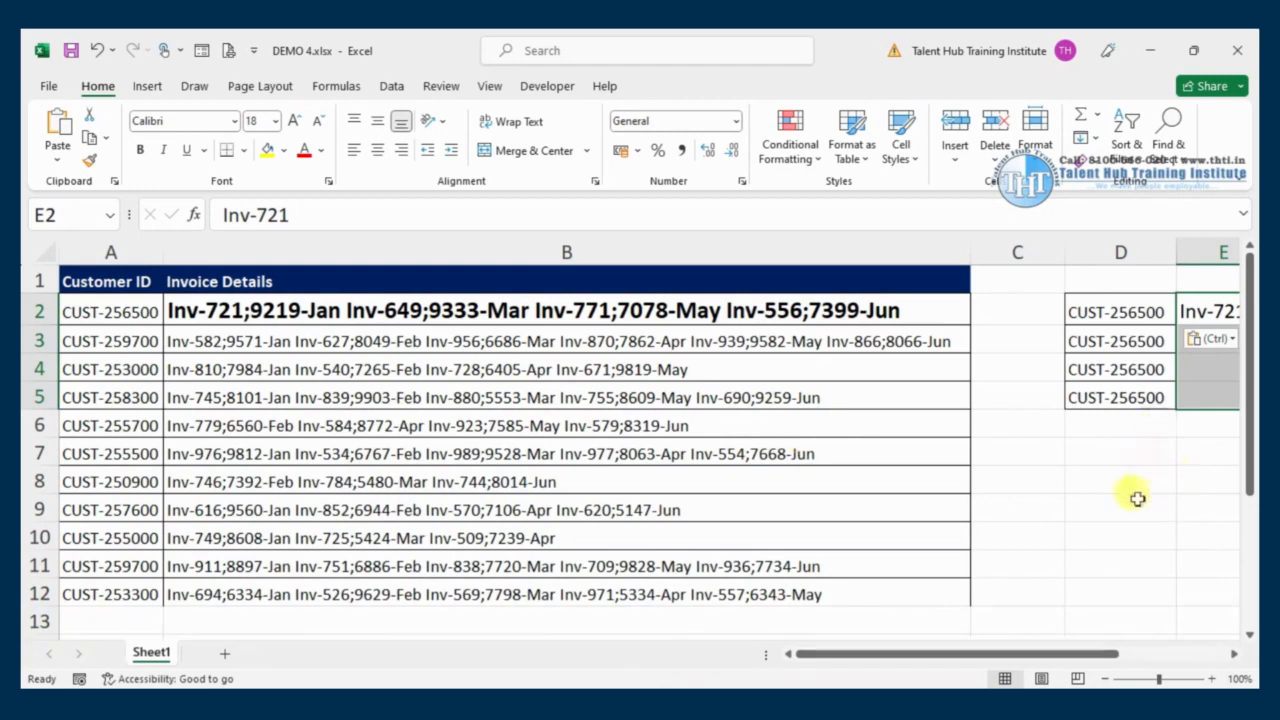
{"action": "left_click", "coordinate": [700, 482]}
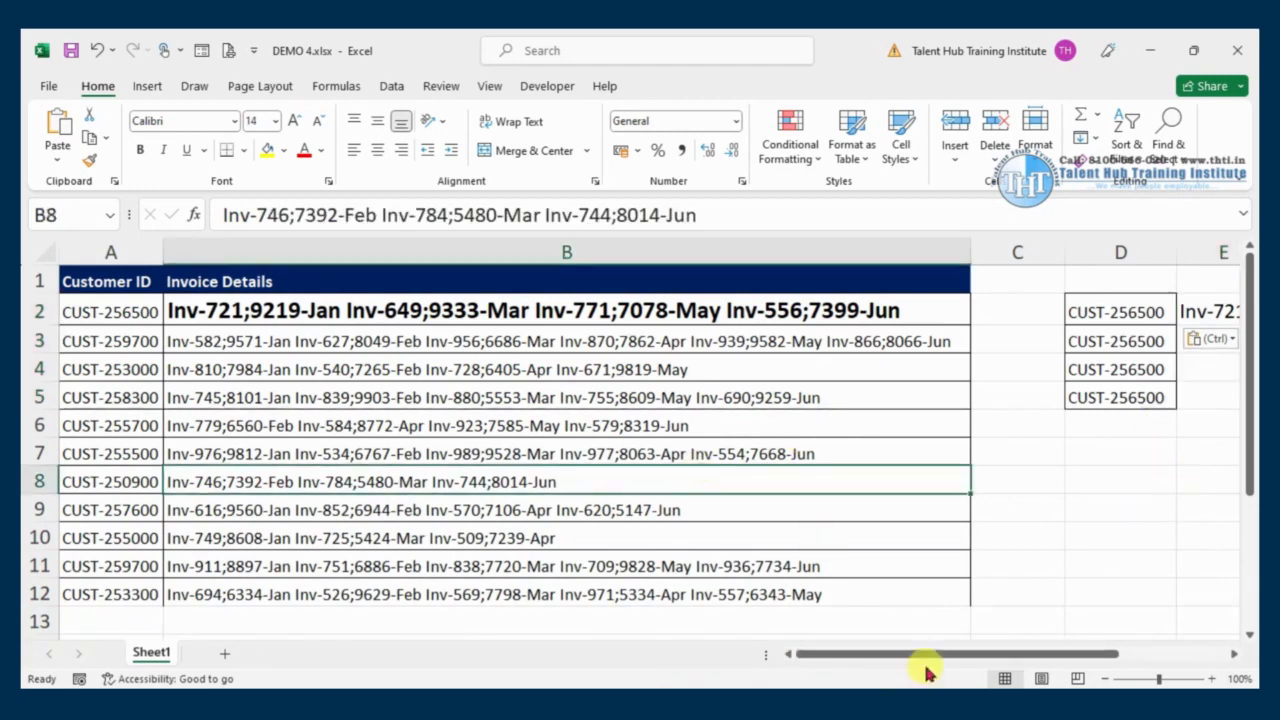
{"action": "left_click_drag", "start_coordinate": [895, 662], "coordinate": [571, 663]}
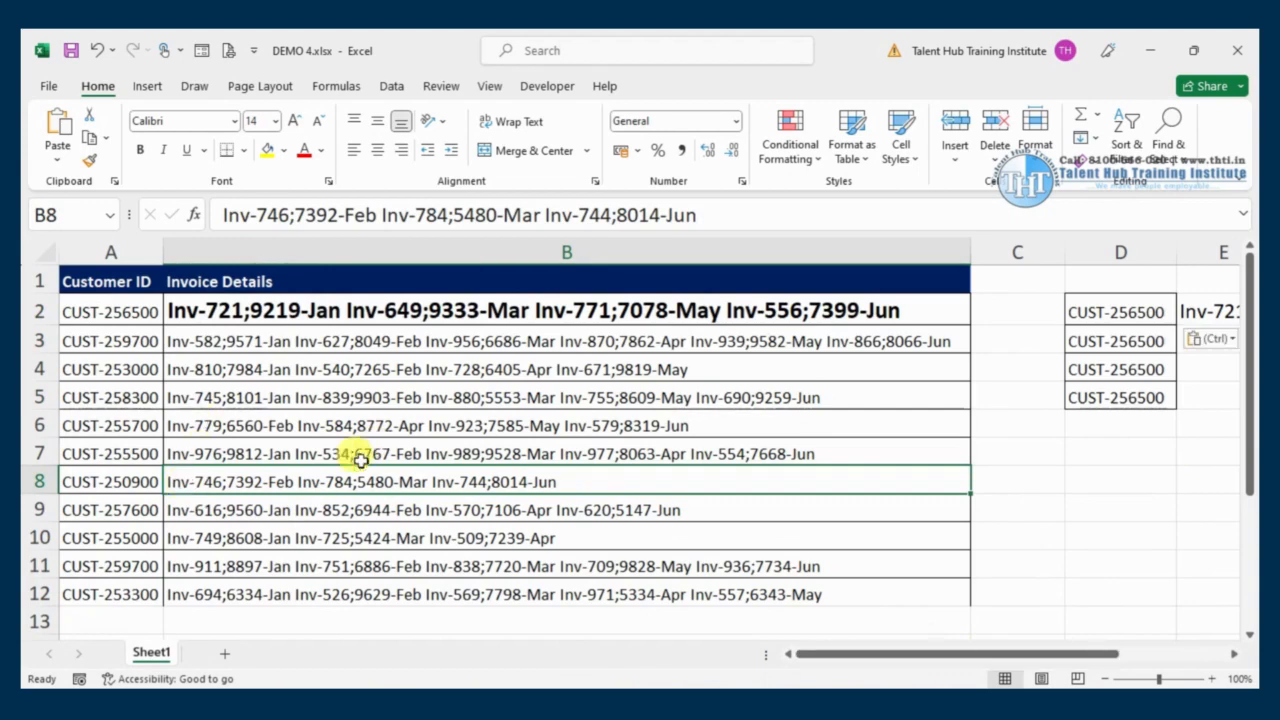
Step: Convert the Customer ID and Invoice Details range A1:B12 into a table
{"action": "left_click", "coordinate": [333, 390]}
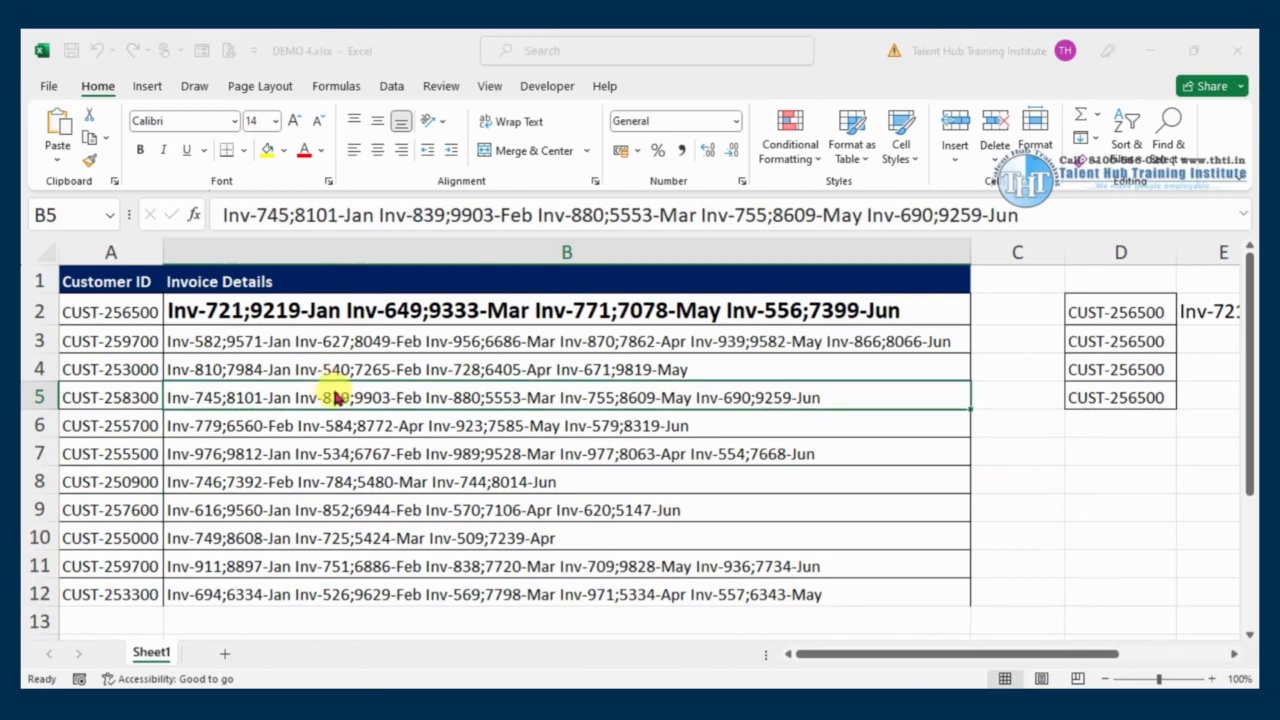
{"action": "key", "text": "ctrl+t"}
{"action": "key", "text": "Return"}
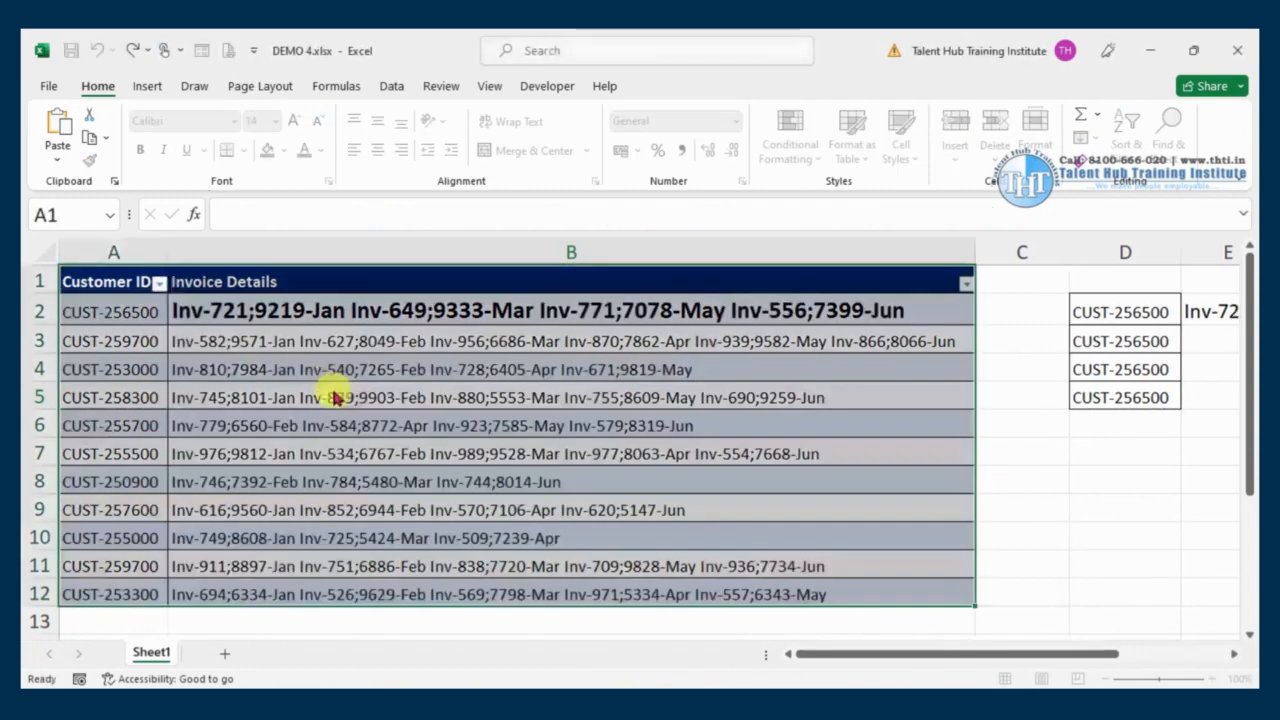
{"action": "type", "text": "+"}
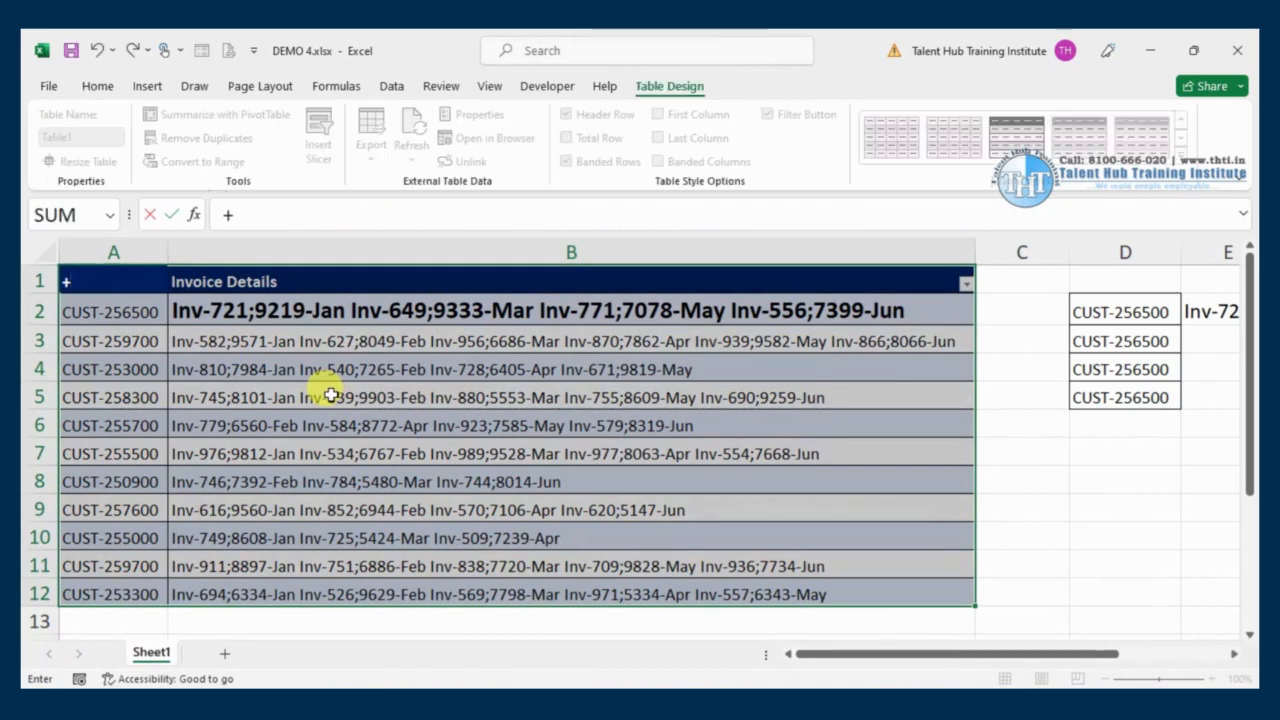
{"action": "key", "text": "Escape"}
Step: Load the invoice table into the Power Query Editor
{"action": "left_click", "coordinate": [312, 455]}
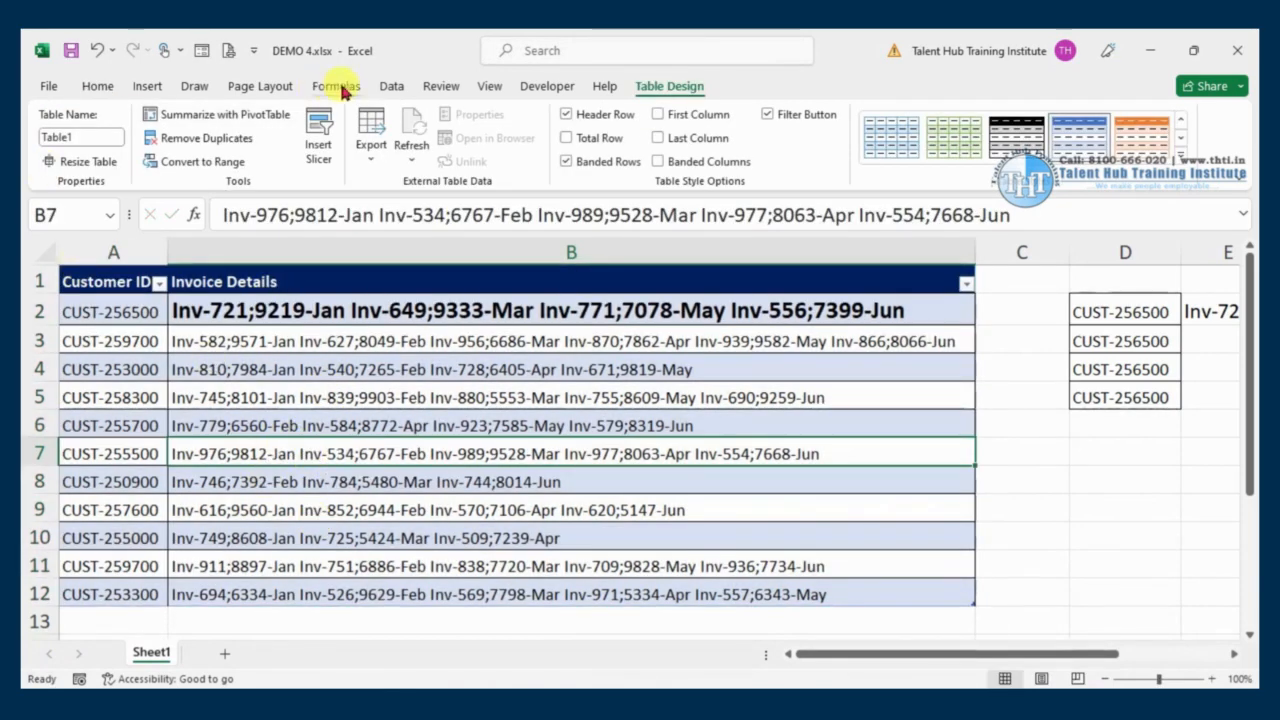
{"action": "left_click", "coordinate": [394, 87]}
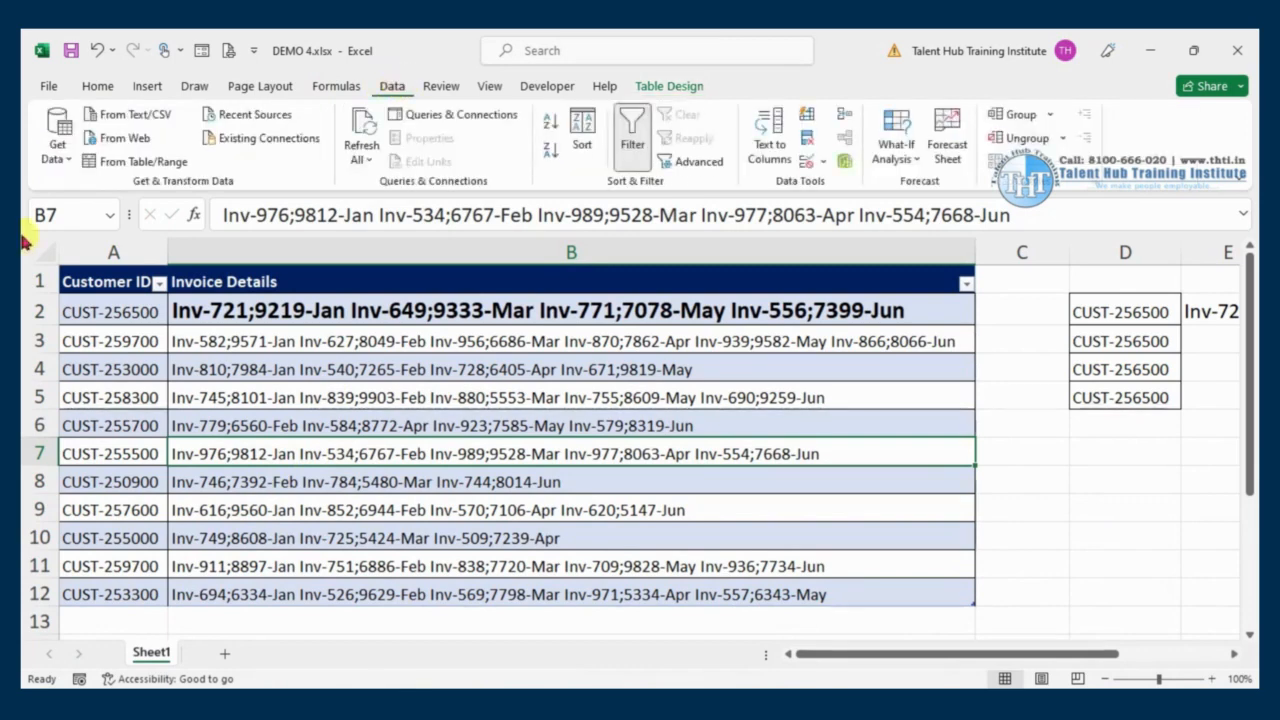
{"action": "left_click", "coordinate": [148, 165]}
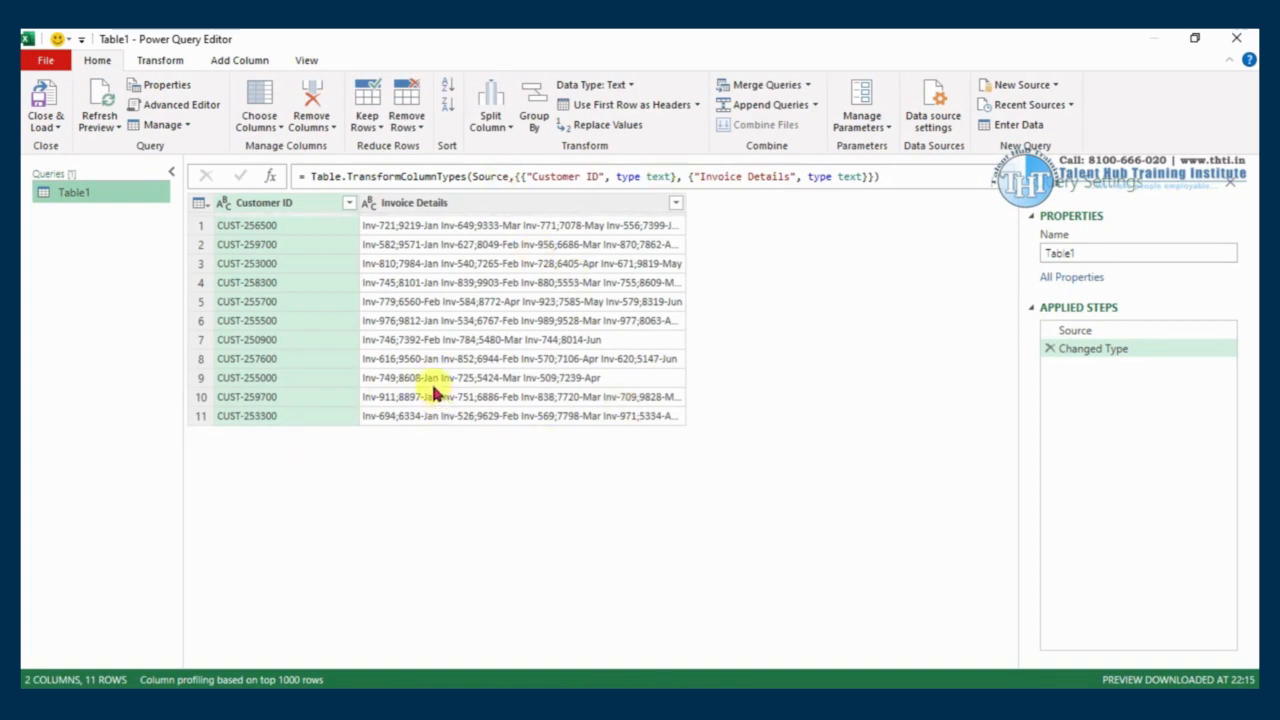
Step: Rename the query as Invoice Data
{"action": "left_click", "coordinate": [1098, 252]}
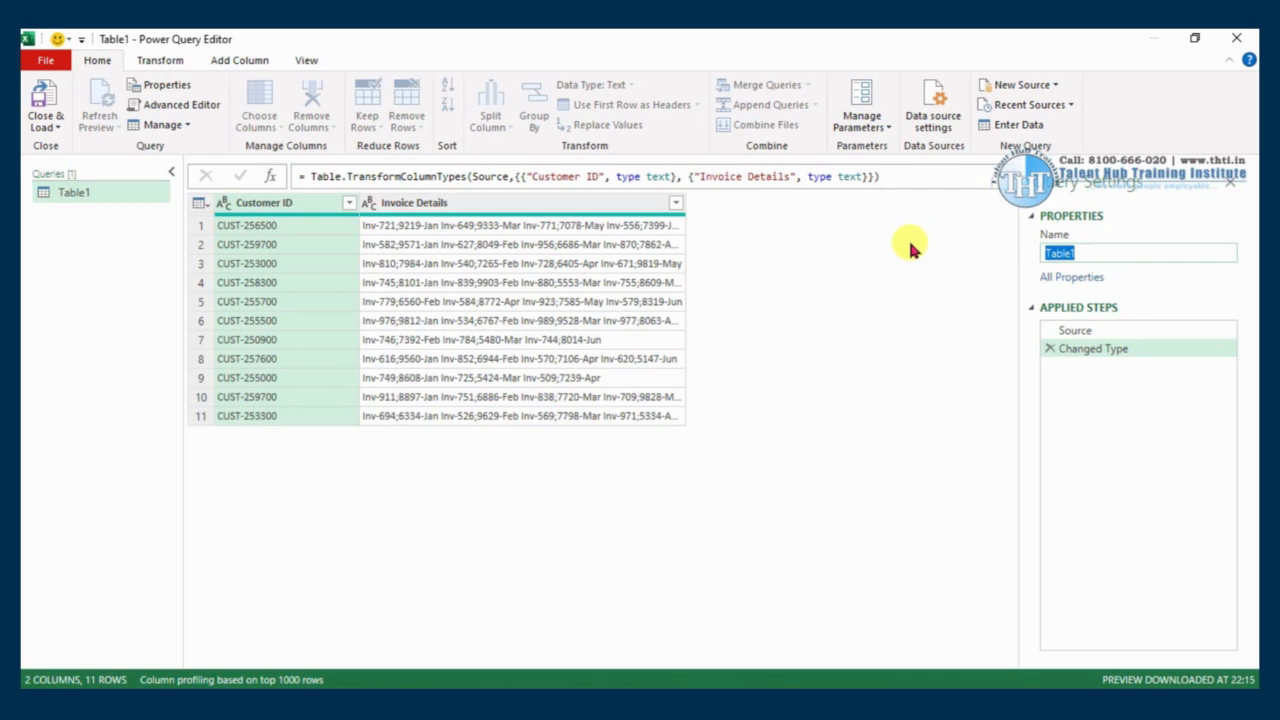
{"action": "type", "text": "Invoice Data"}
{"action": "key", "text": "Return"}
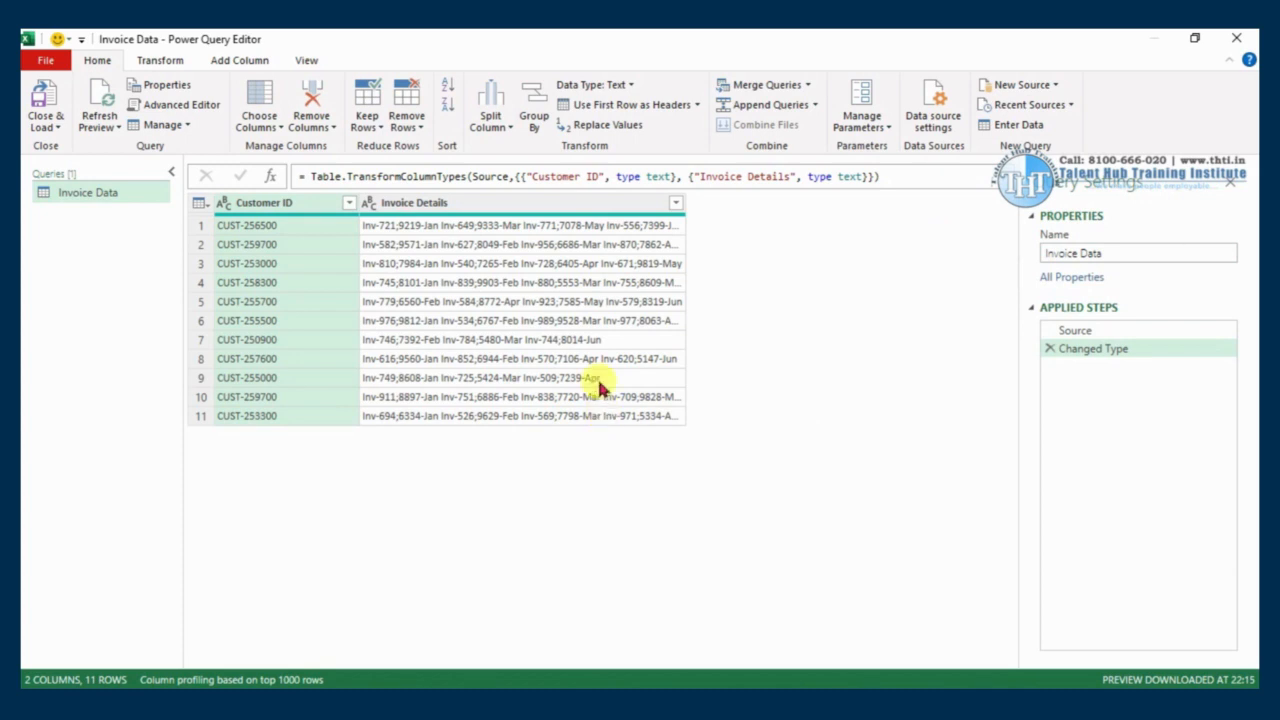
Step: Set up a delimiter split of the Invoice Details column using a custom space at each occurrence
{"action": "left_click", "coordinate": [565, 206]}
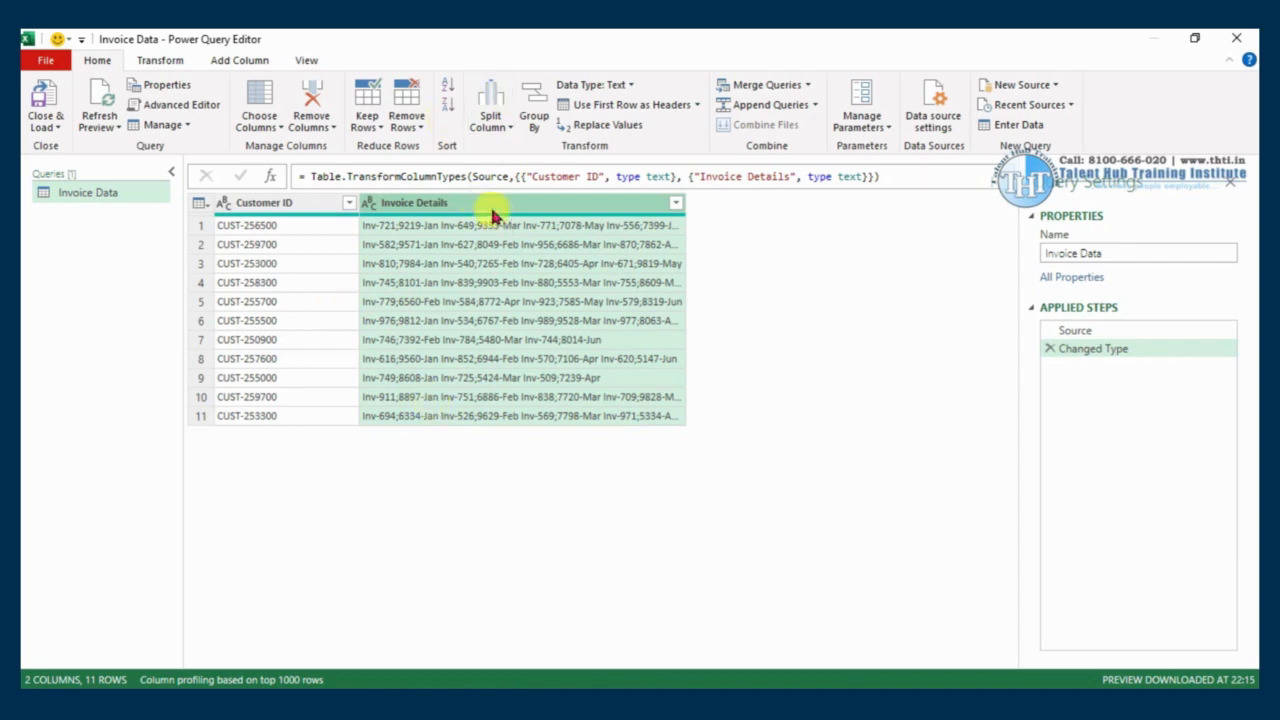
{"action": "left_click", "coordinate": [510, 128]}
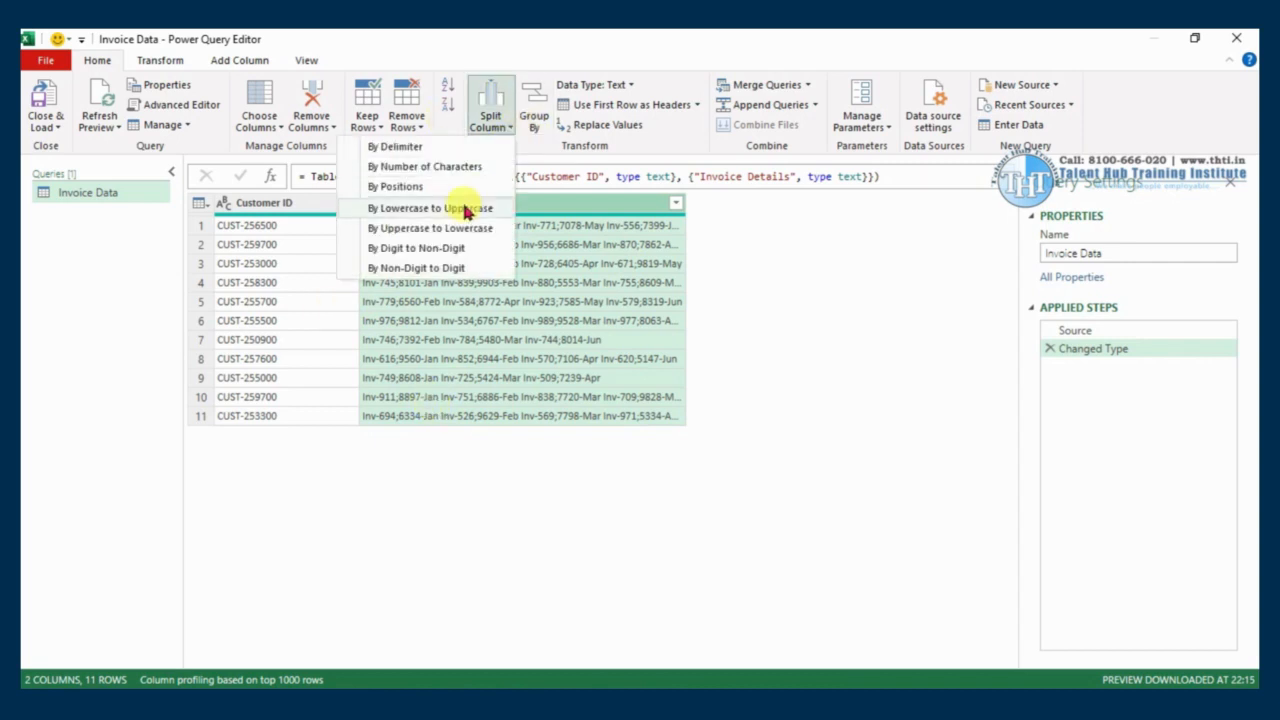
{"action": "left_click", "coordinate": [428, 149]}
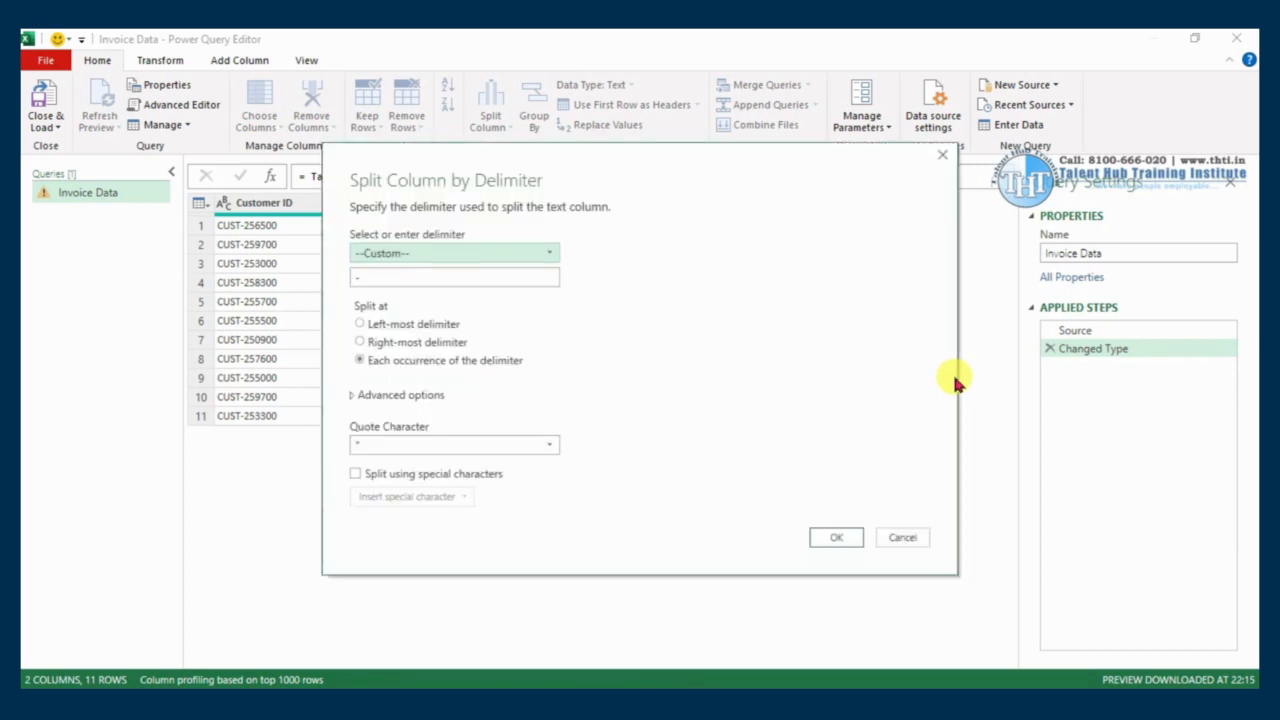
{"action": "left_click_drag", "start_coordinate": [690, 158], "coordinate": [1000, 138]}
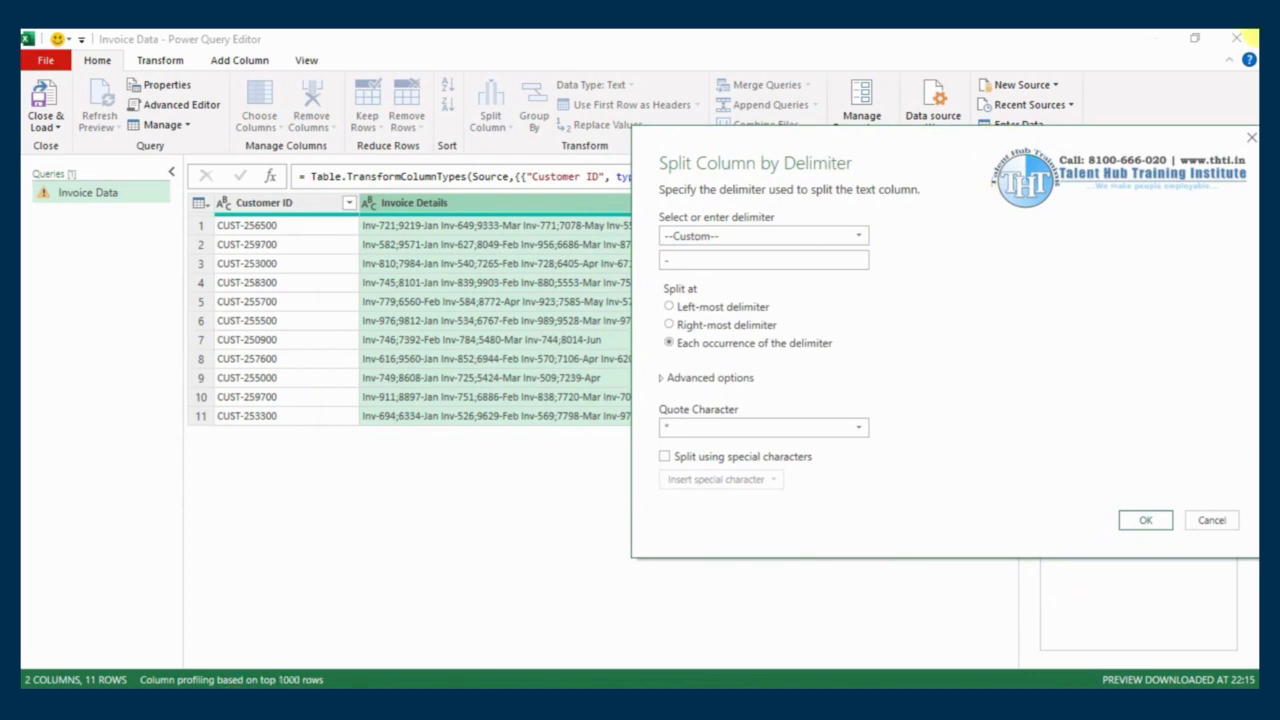
{"action": "left_click", "coordinate": [672, 263]}
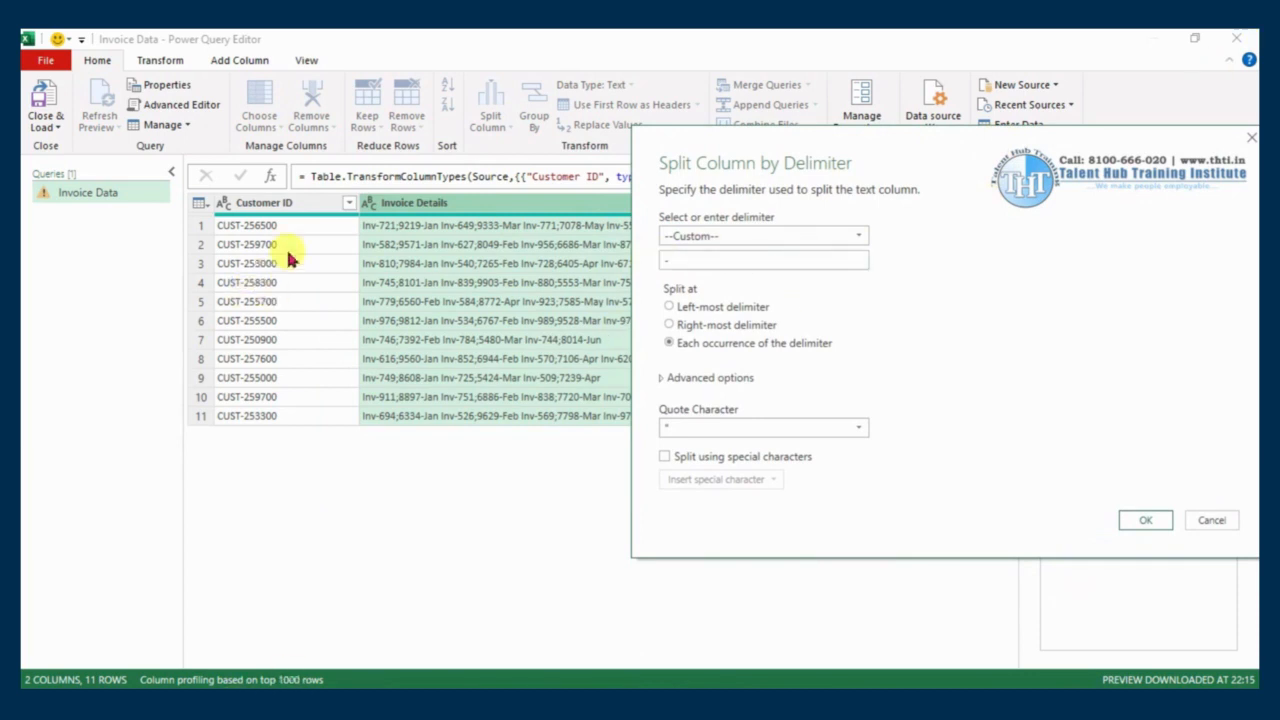
{"action": "type", "text": "-"}
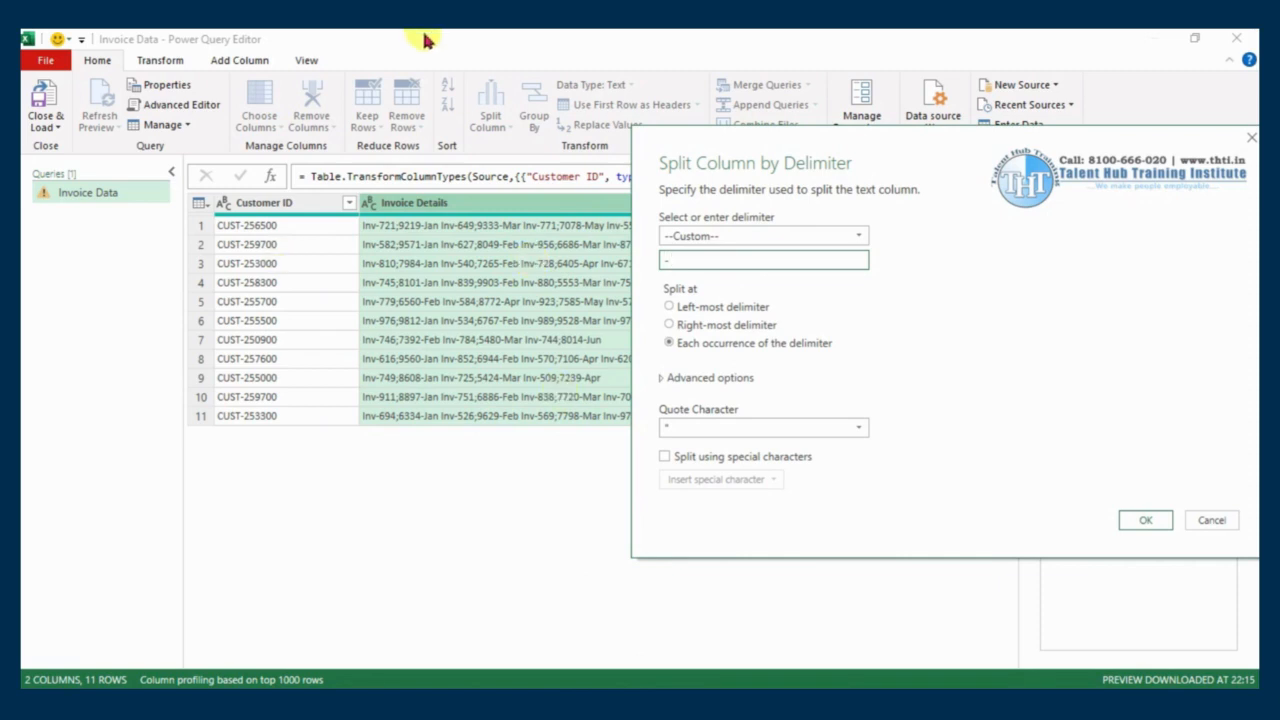
{"action": "left_click", "coordinate": [855, 237]}
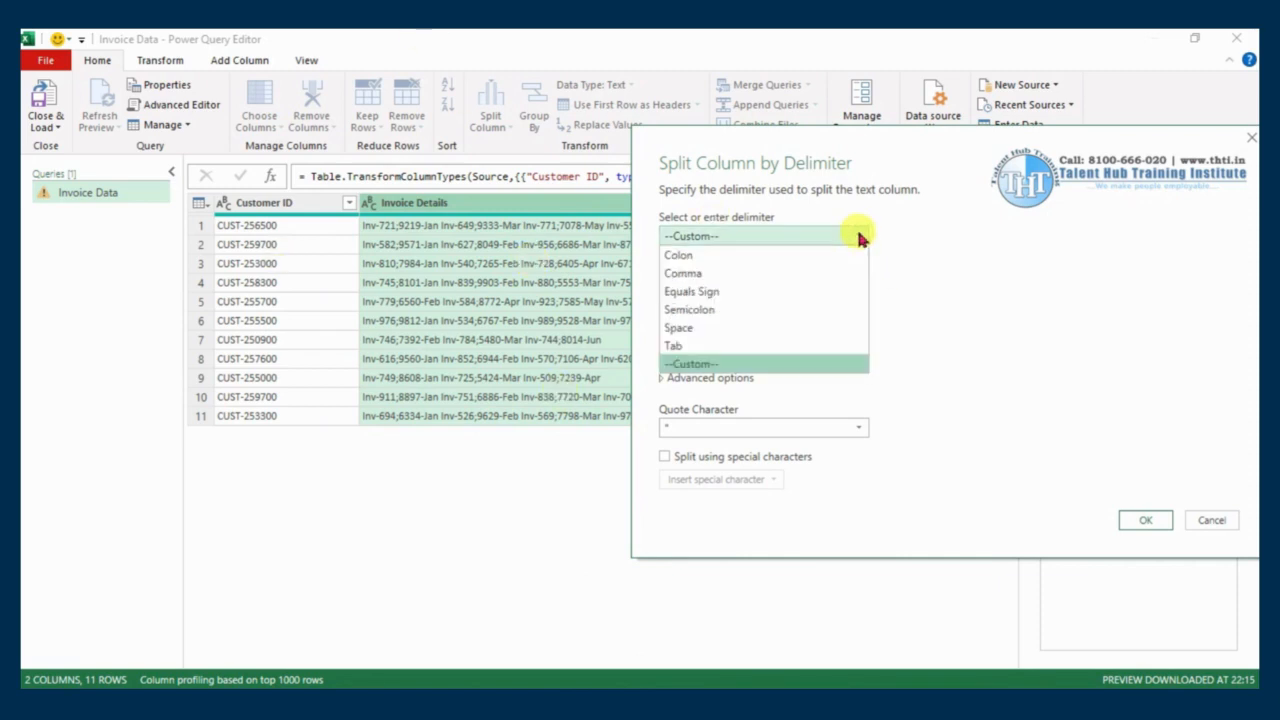
{"action": "left_click", "coordinate": [674, 346]}
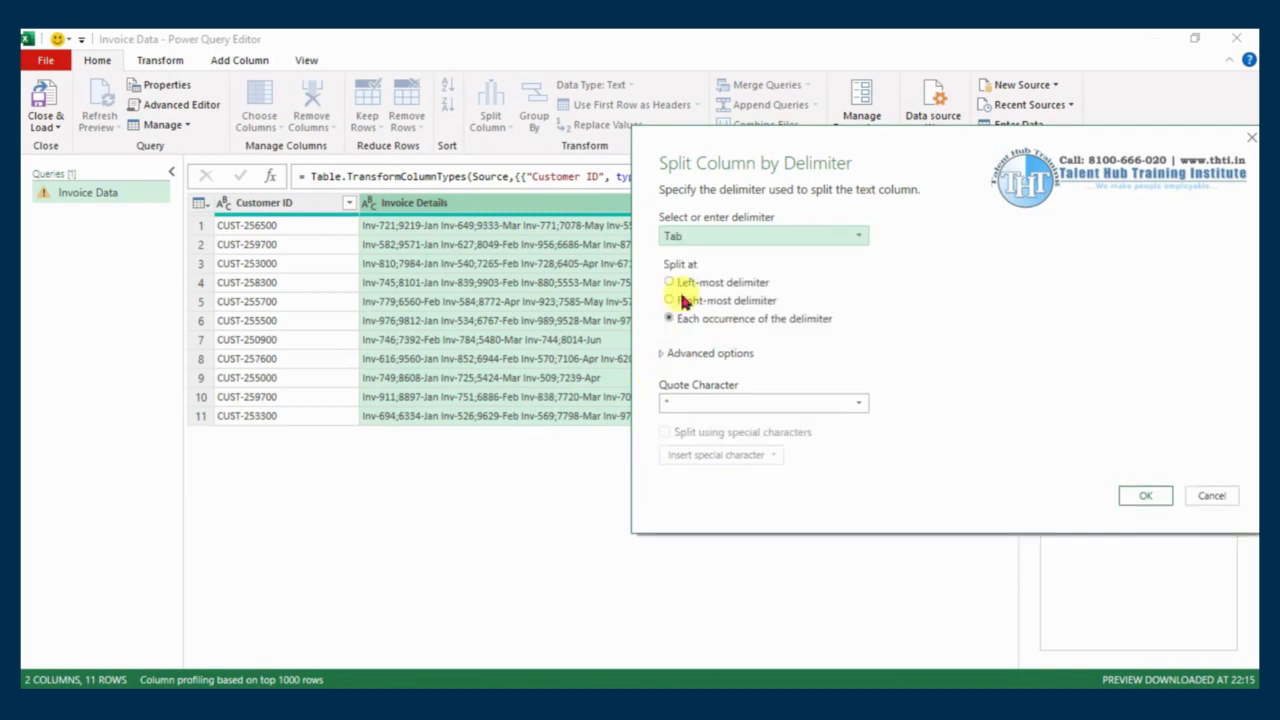
{"action": "left_click", "coordinate": [845, 234]}
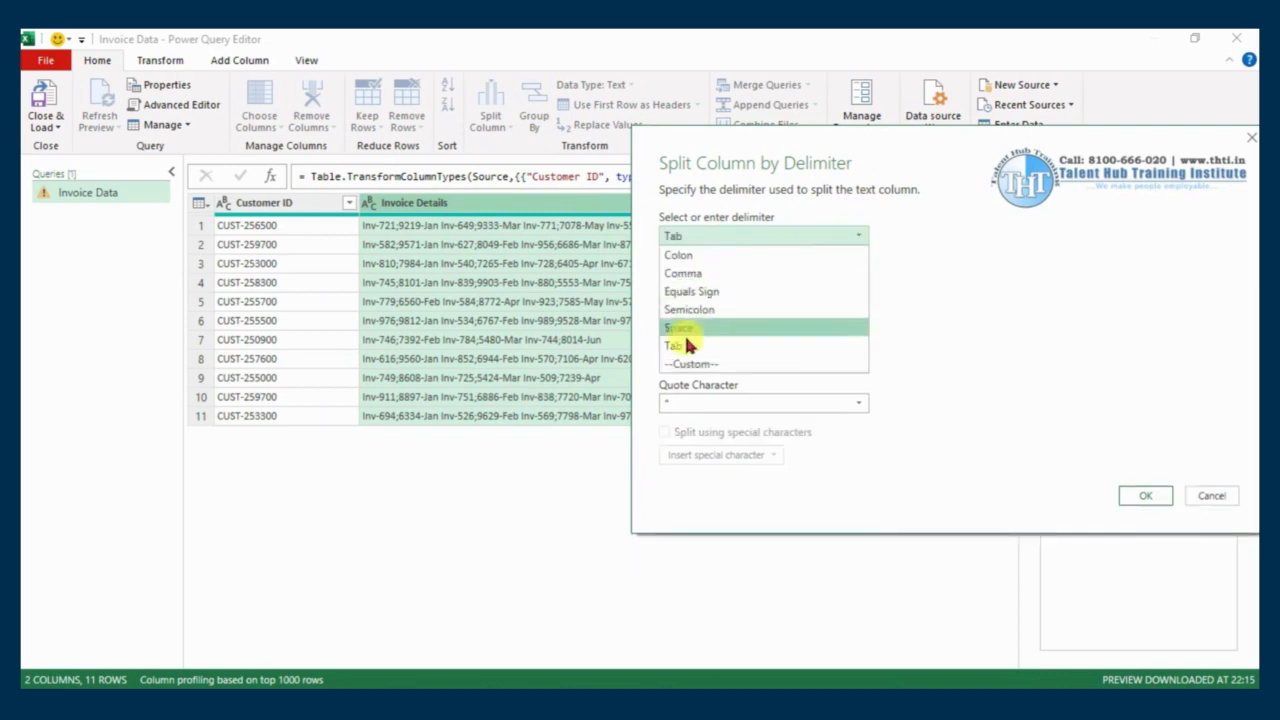
{"action": "left_click", "coordinate": [676, 366]}
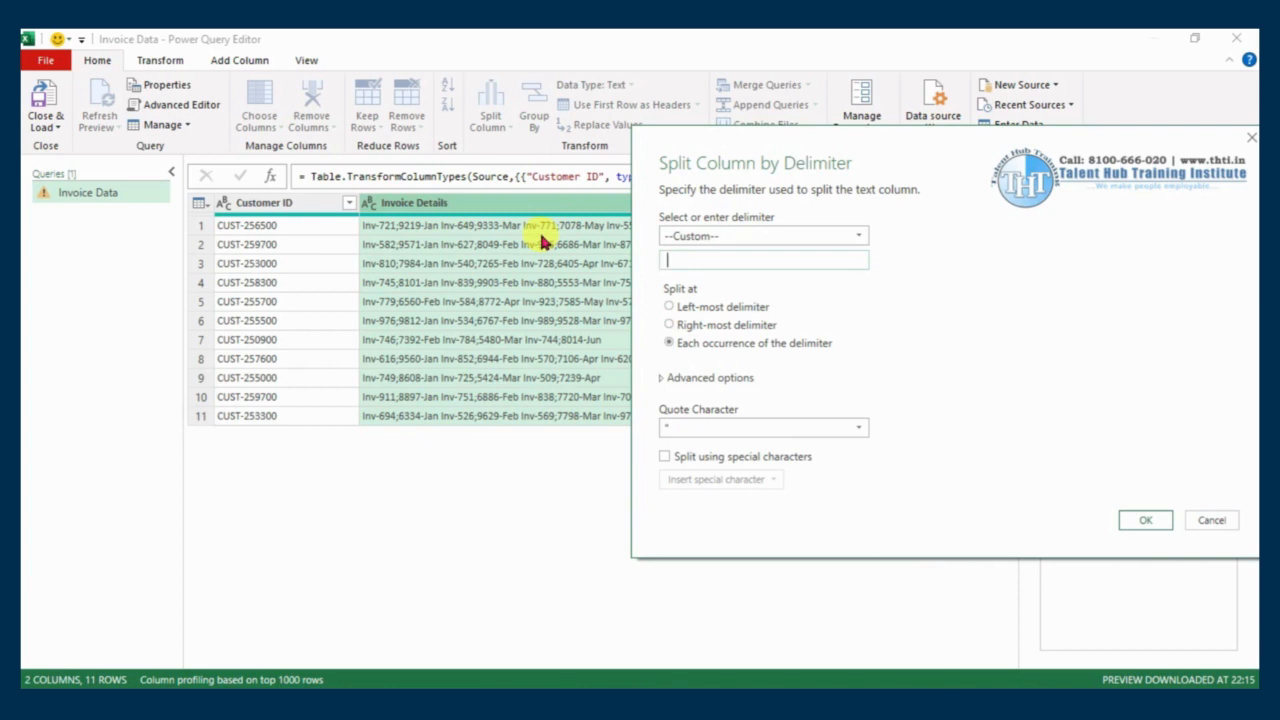
Step: Make the split produce rows instead of columns, apply it, and check the resulting customer and invoice rows
{"action": "left_click", "coordinate": [710, 378]}
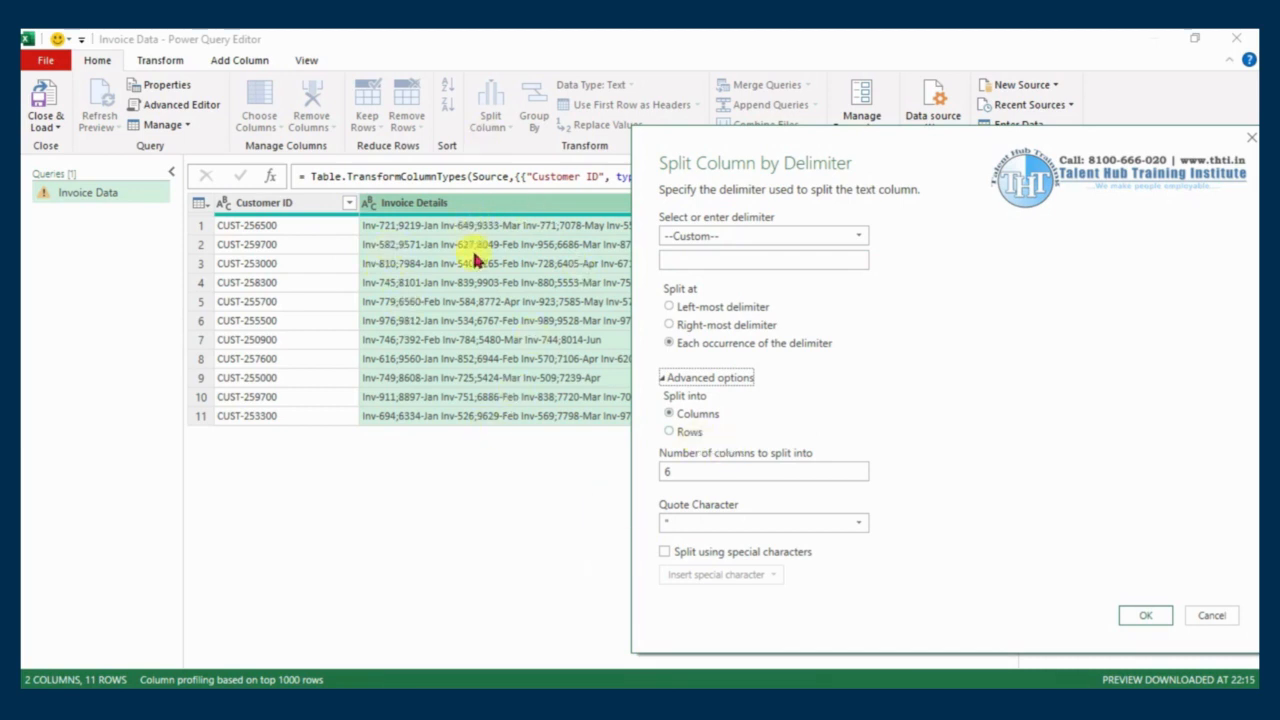
{"action": "left_click", "coordinate": [670, 431]}
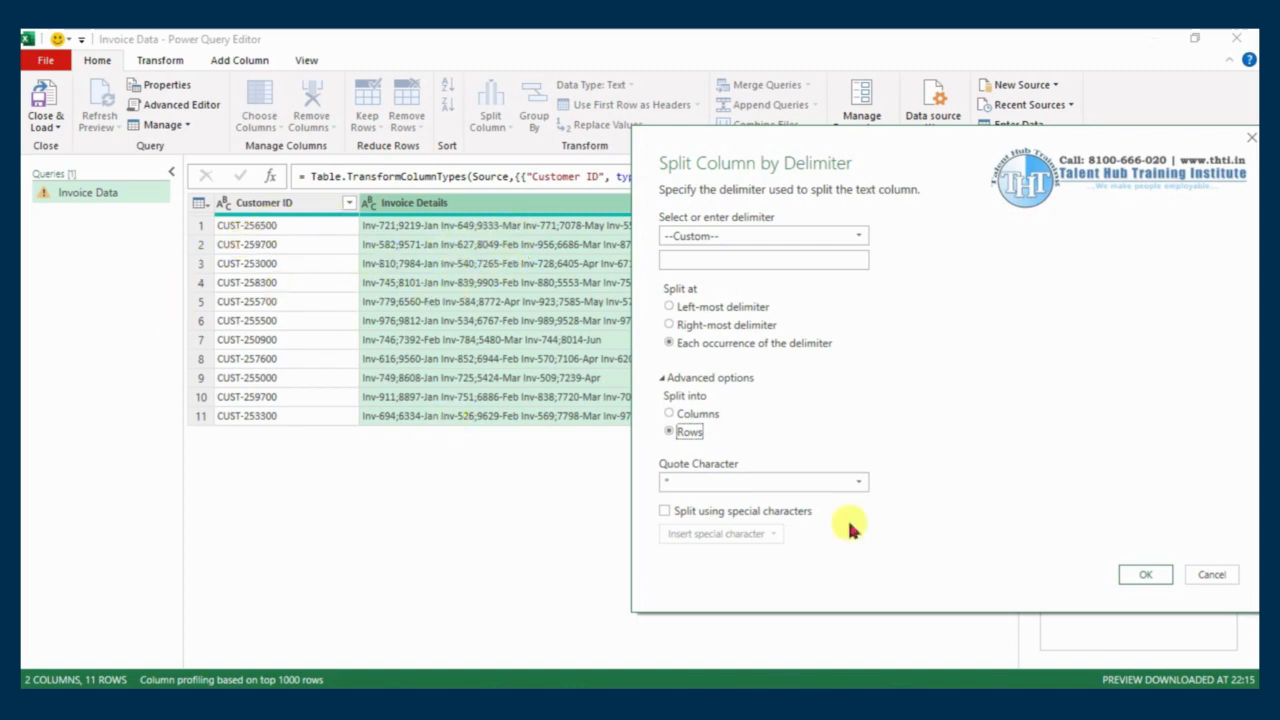
{"action": "left_click", "coordinate": [1147, 575]}
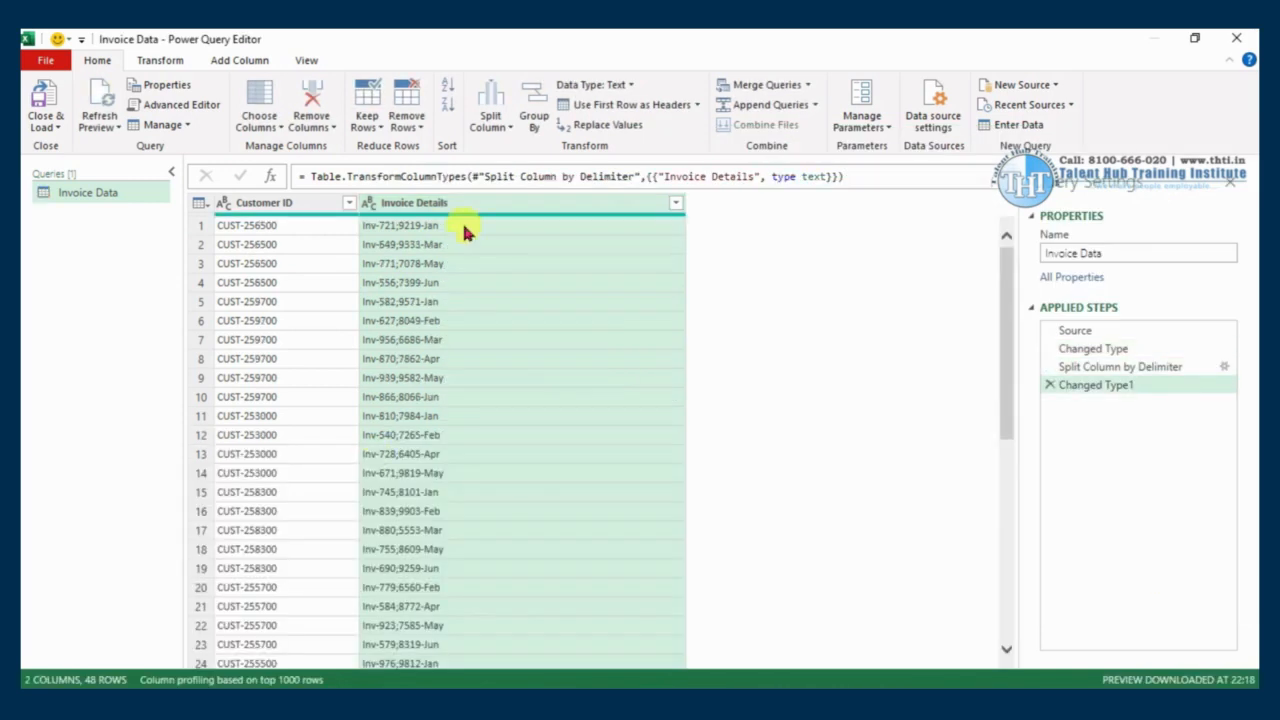
{"action": "left_click", "coordinate": [275, 228]}
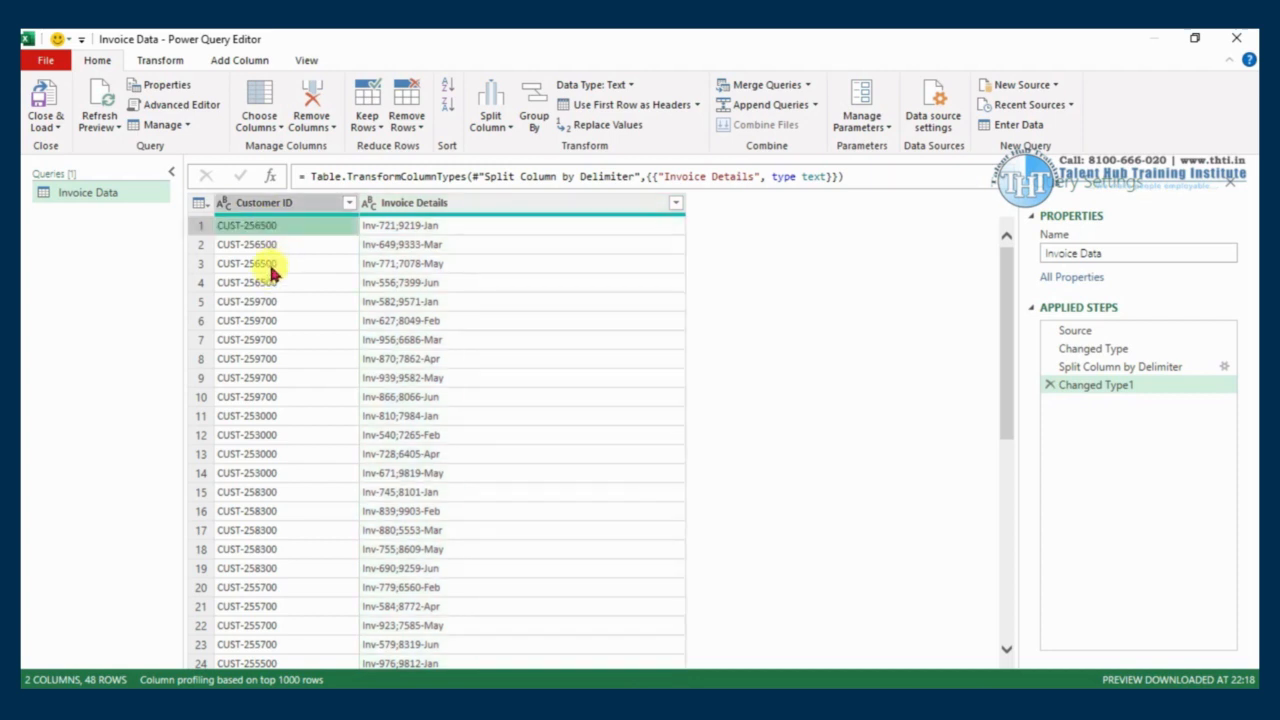
{"action": "left_click", "coordinate": [437, 265]}
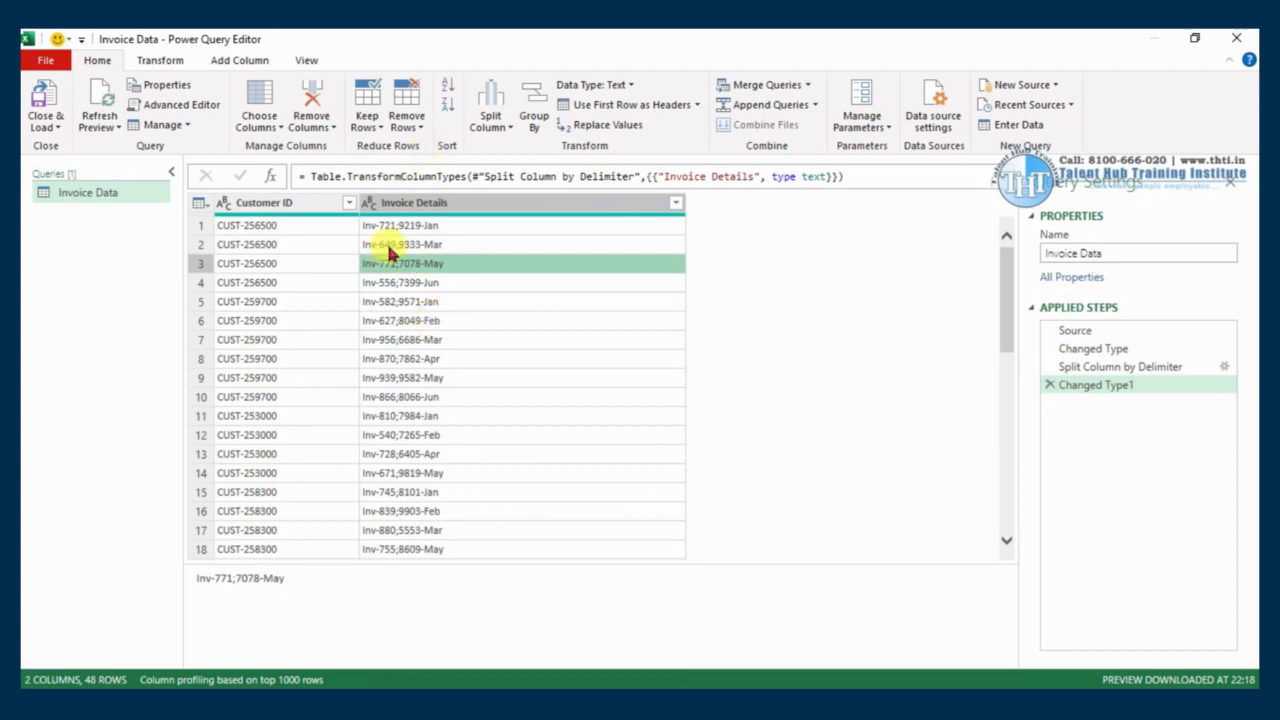
Step: Split the Invoice Details column into columns at each occurrence of a custom semicolon delimiter
{"action": "left_click", "coordinate": [440, 203]}
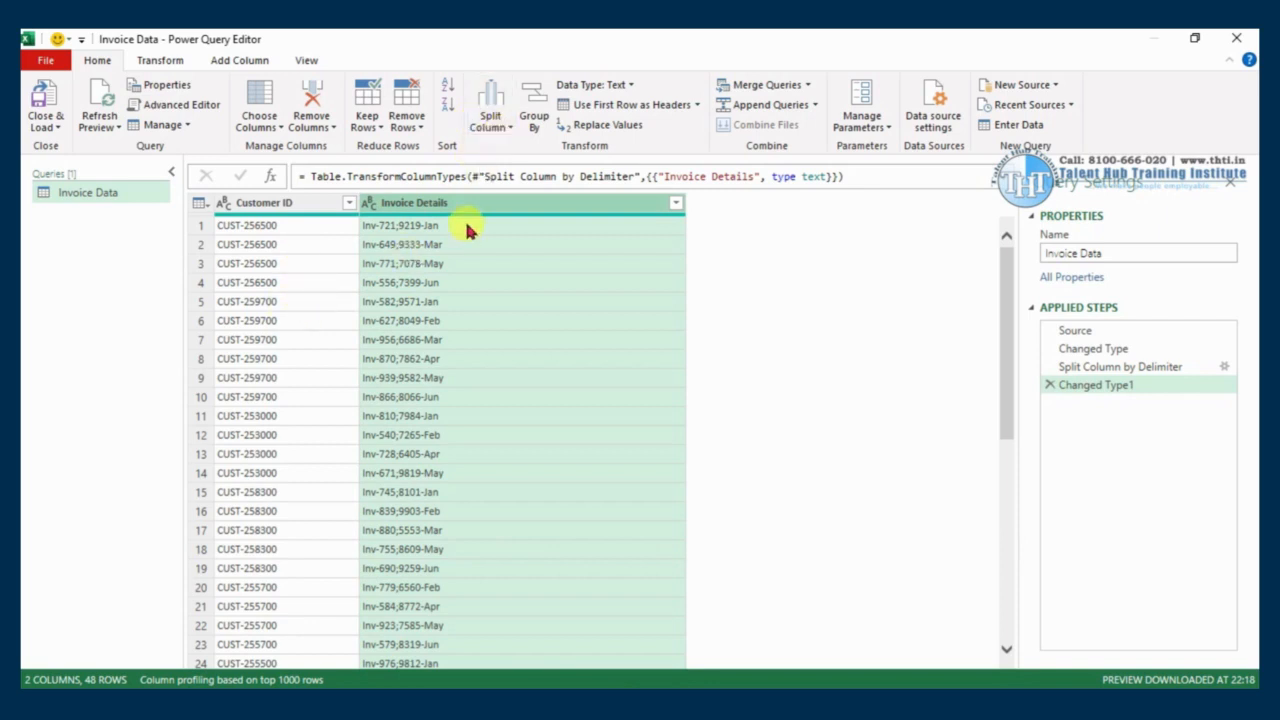
{"action": "left_click", "coordinate": [510, 134]}
{"action": "left_click", "coordinate": [414, 147]}
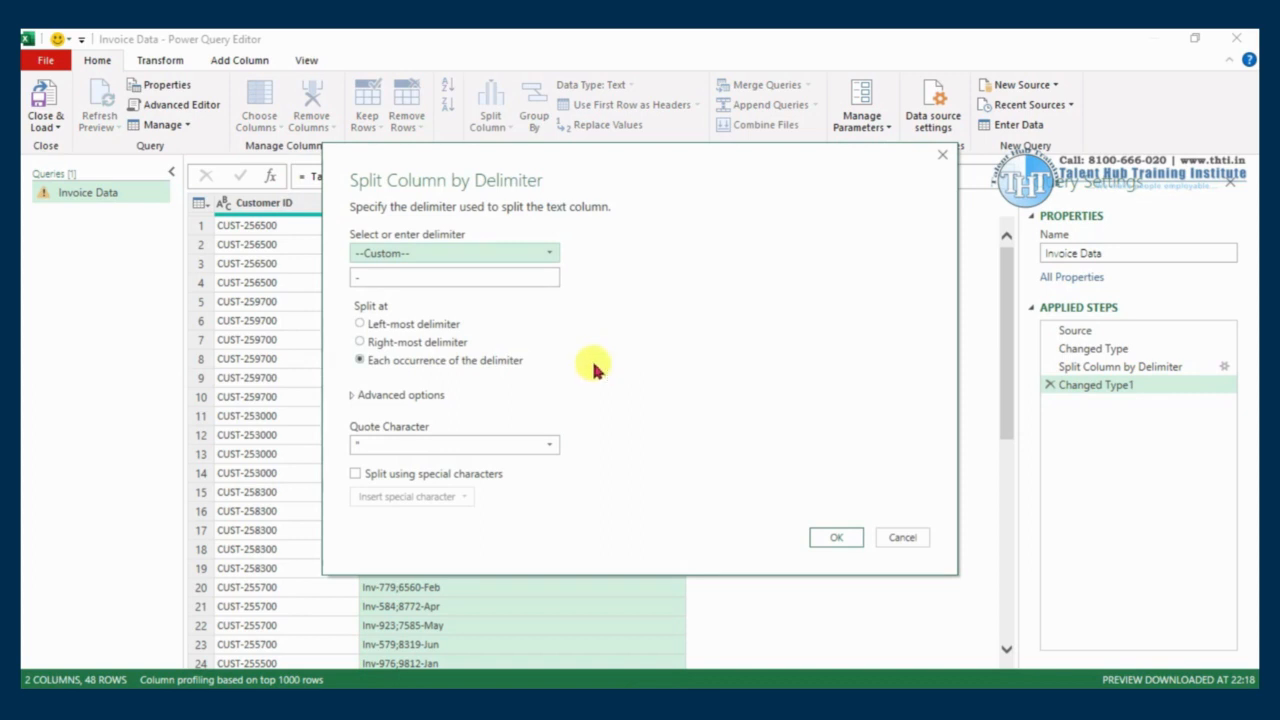
{"action": "left_click_drag", "start_coordinate": [634, 163], "coordinate": [962, 245]}
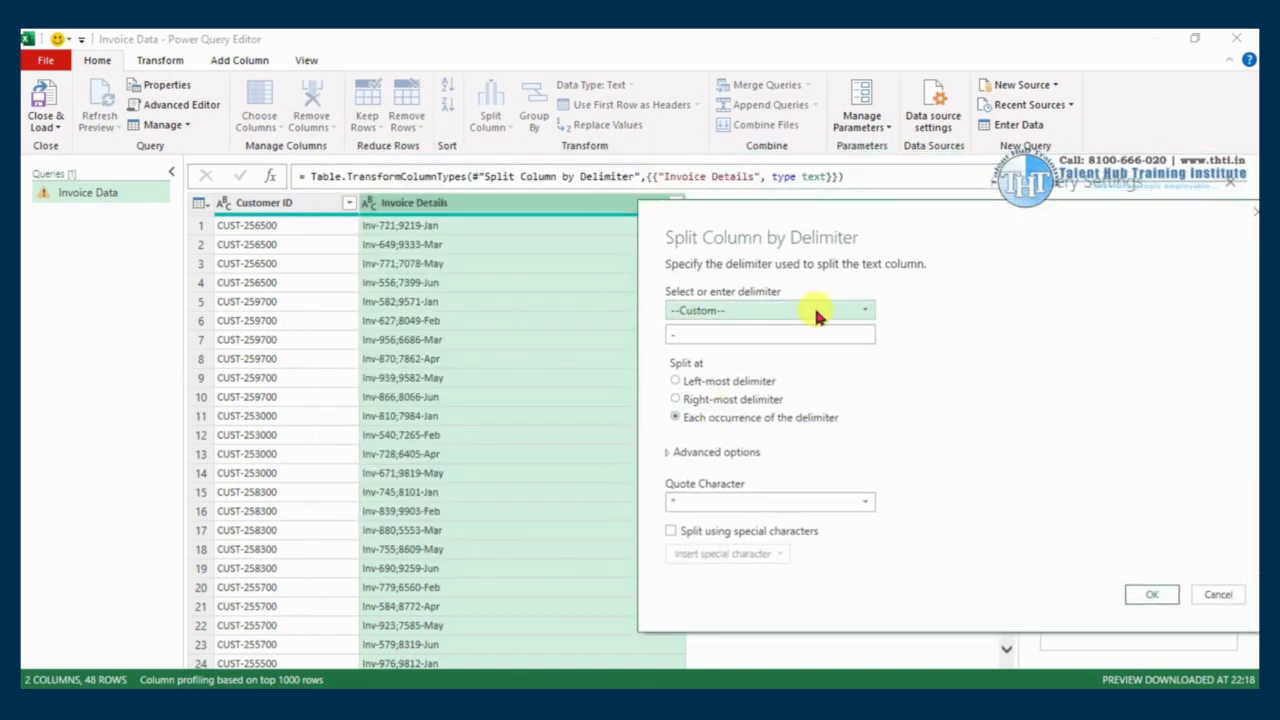
{"action": "left_click", "coordinate": [860, 310]}
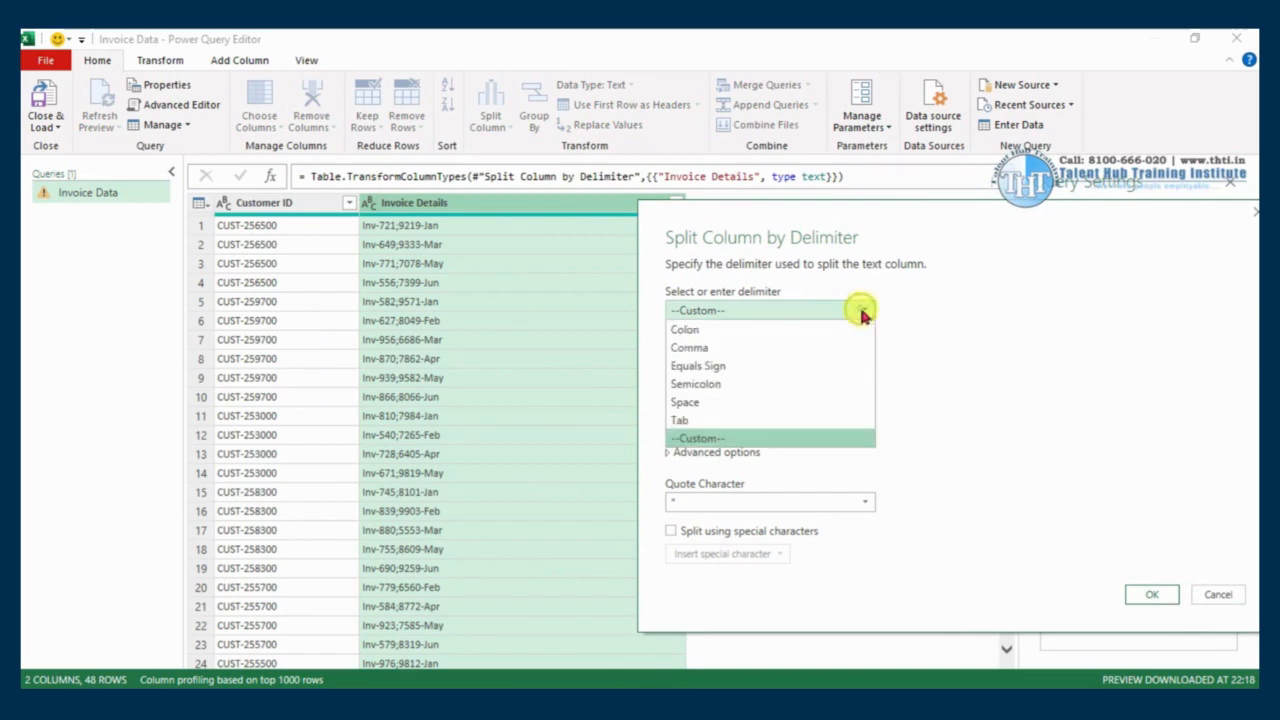
{"action": "left_click", "coordinate": [710, 385]}
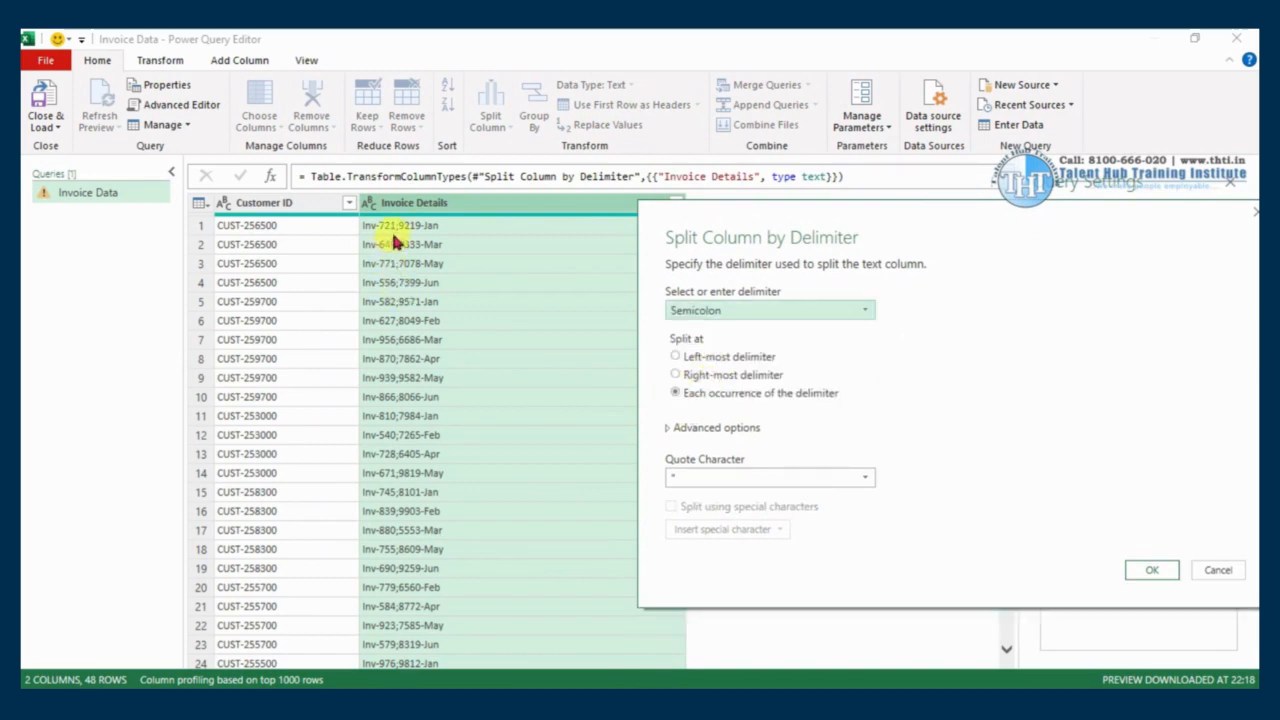
{"action": "left_click", "coordinate": [864, 312]}
{"action": "left_click", "coordinate": [690, 438]}
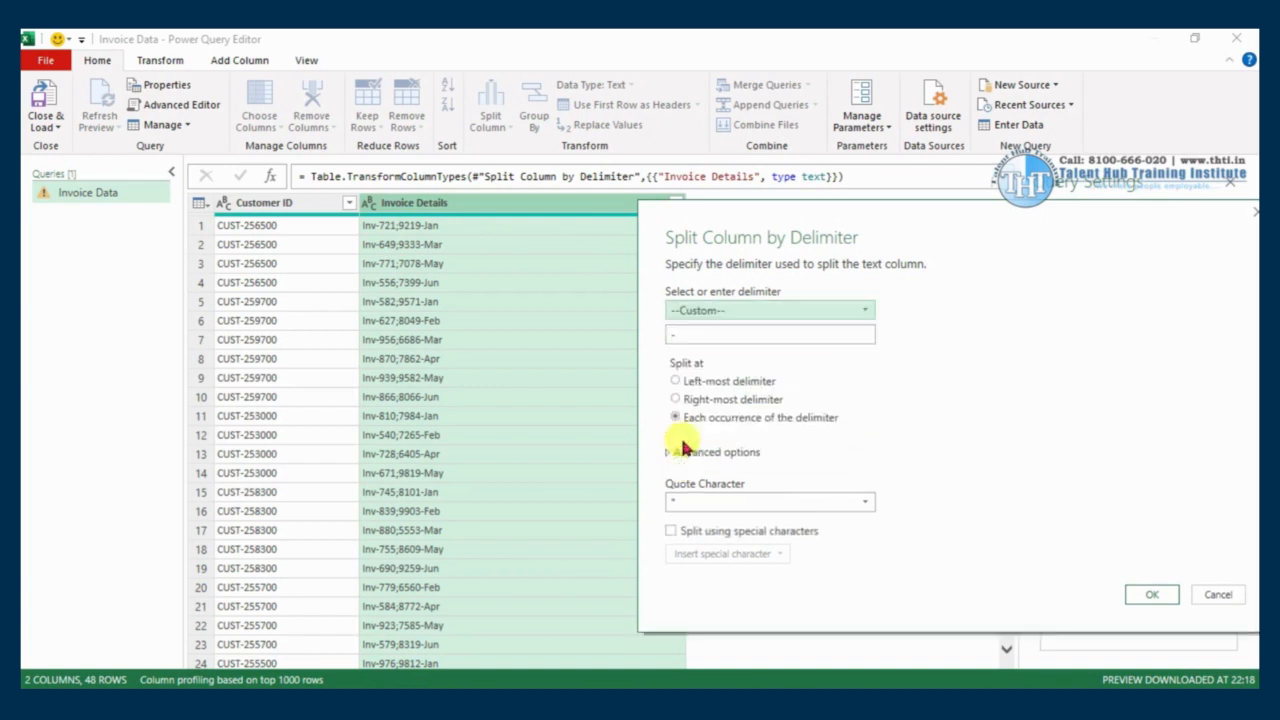
{"action": "left_click", "coordinate": [700, 334]}
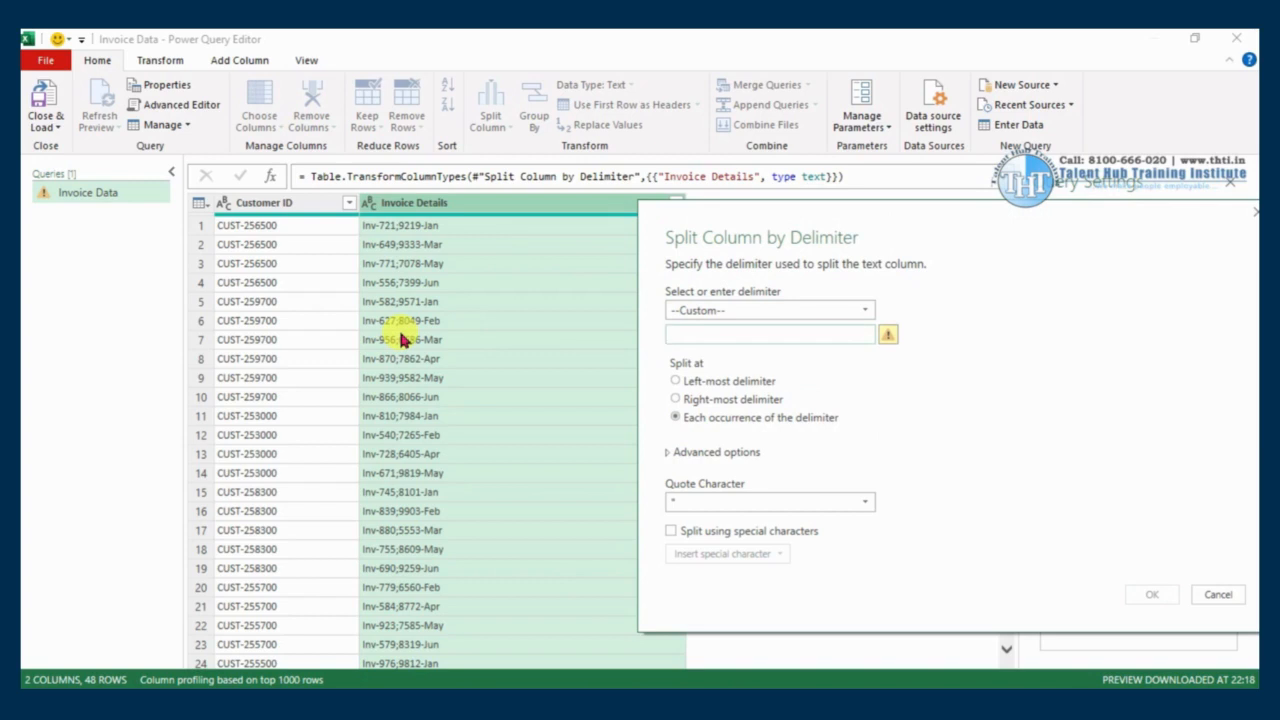
{"action": "type", "text": ";"}
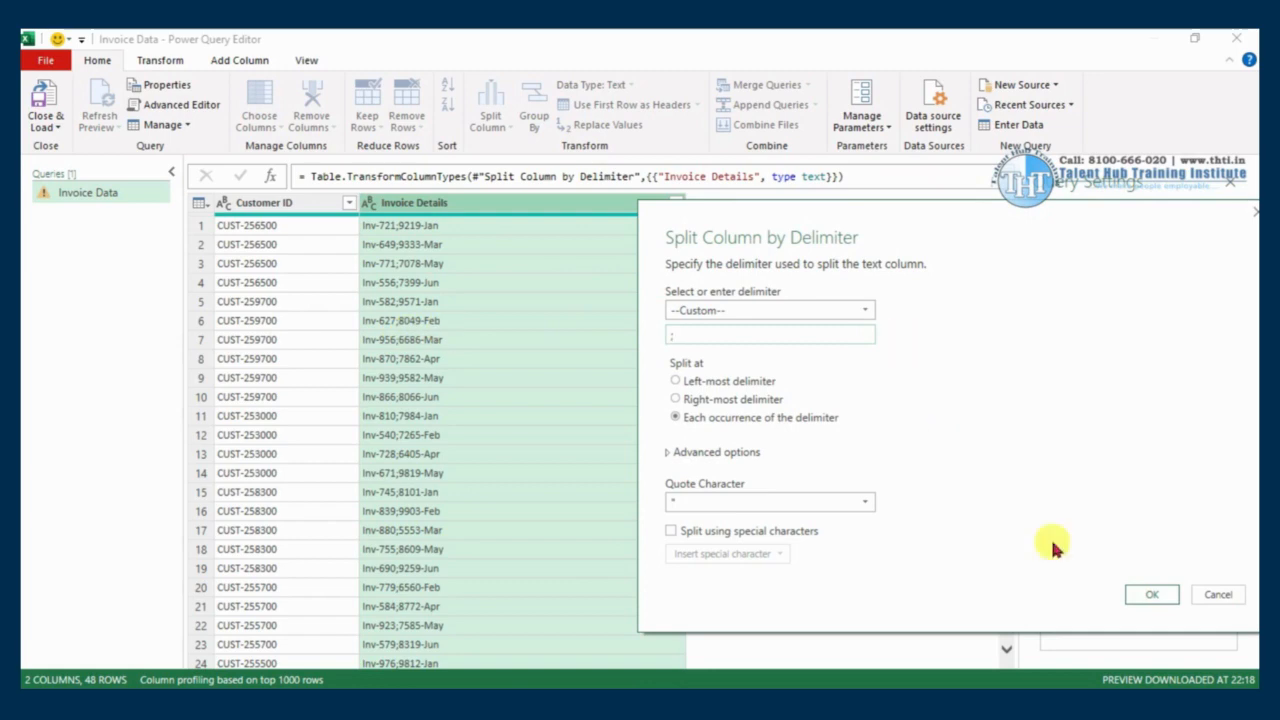
{"action": "left_click", "coordinate": [1150, 596]}
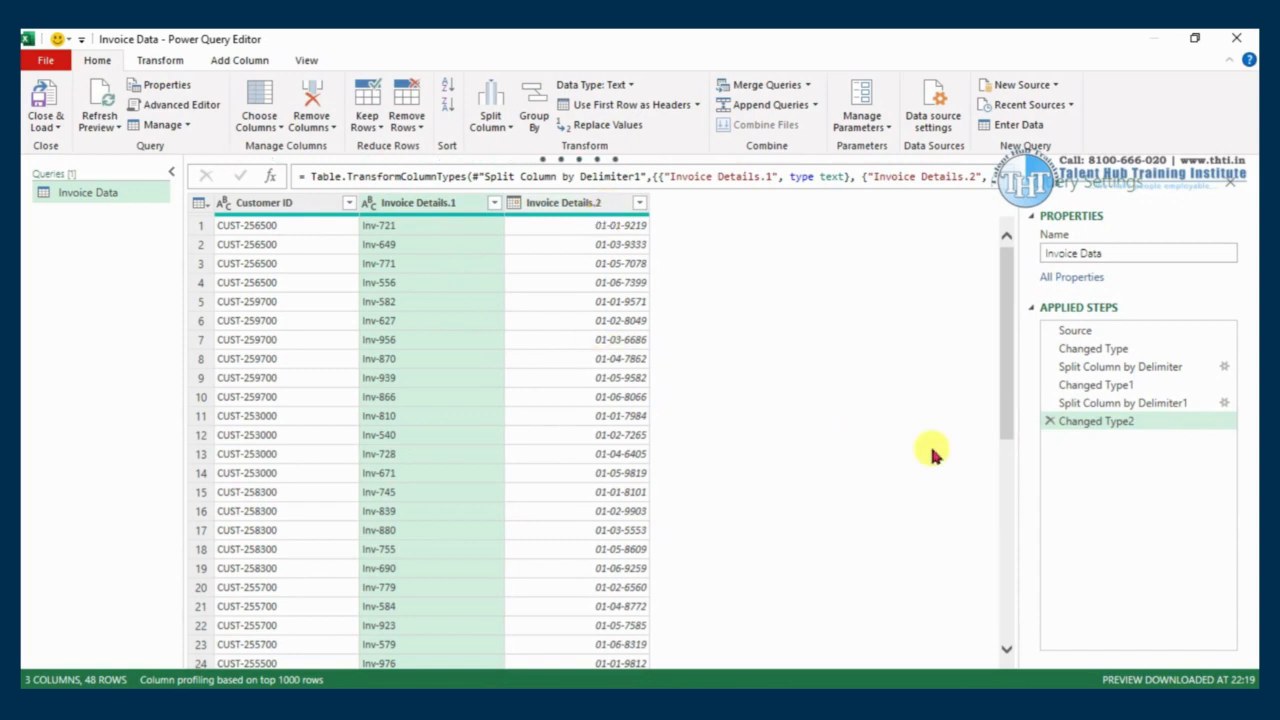
Step: Delete the Changed Type2 step and split the Invoice Details.2 column at each hyphen
{"action": "left_click", "coordinate": [1049, 420]}
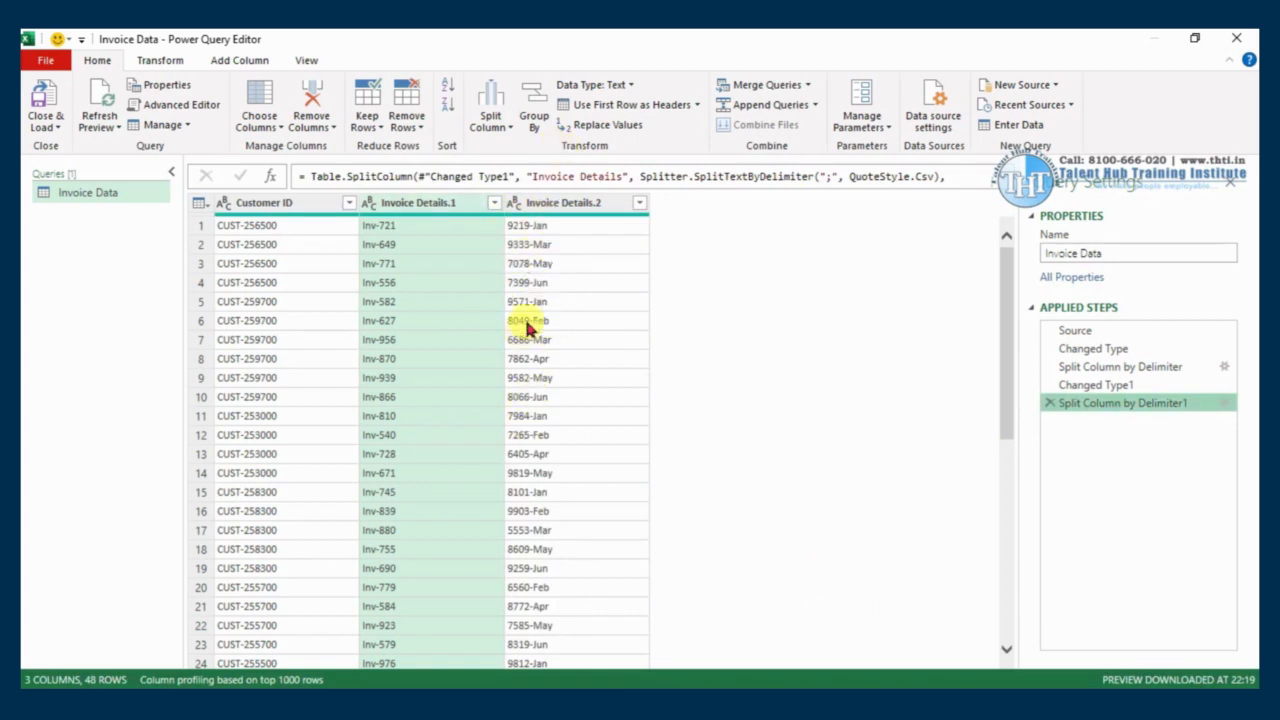
{"action": "left_click", "coordinate": [540, 206]}
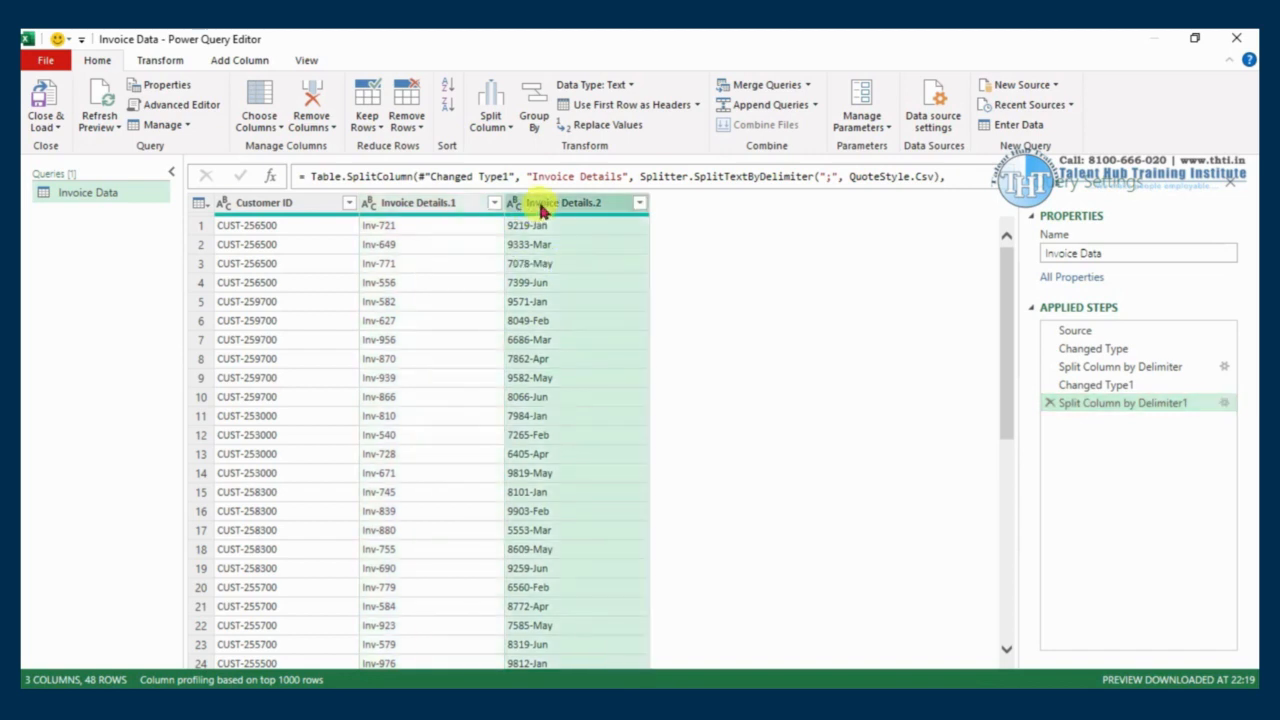
{"action": "left_click", "coordinate": [510, 135]}
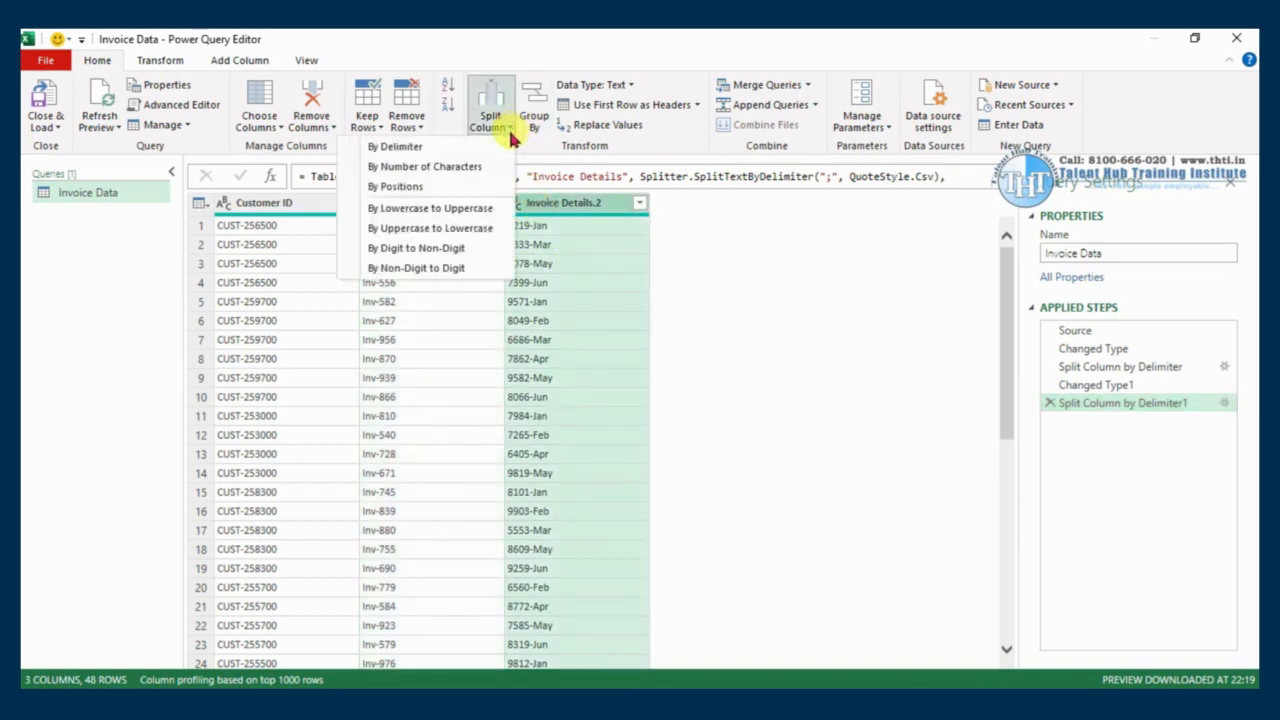
{"action": "left_click", "coordinate": [443, 147]}
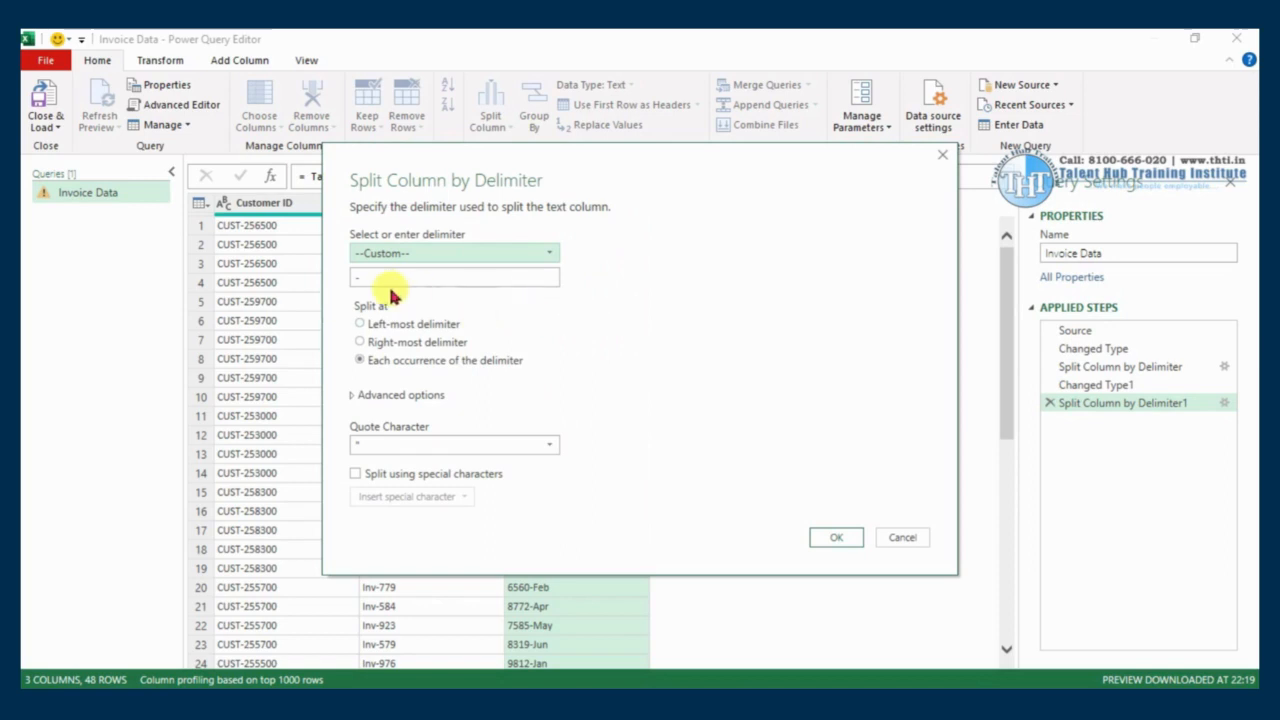
{"action": "left_click", "coordinate": [835, 536]}
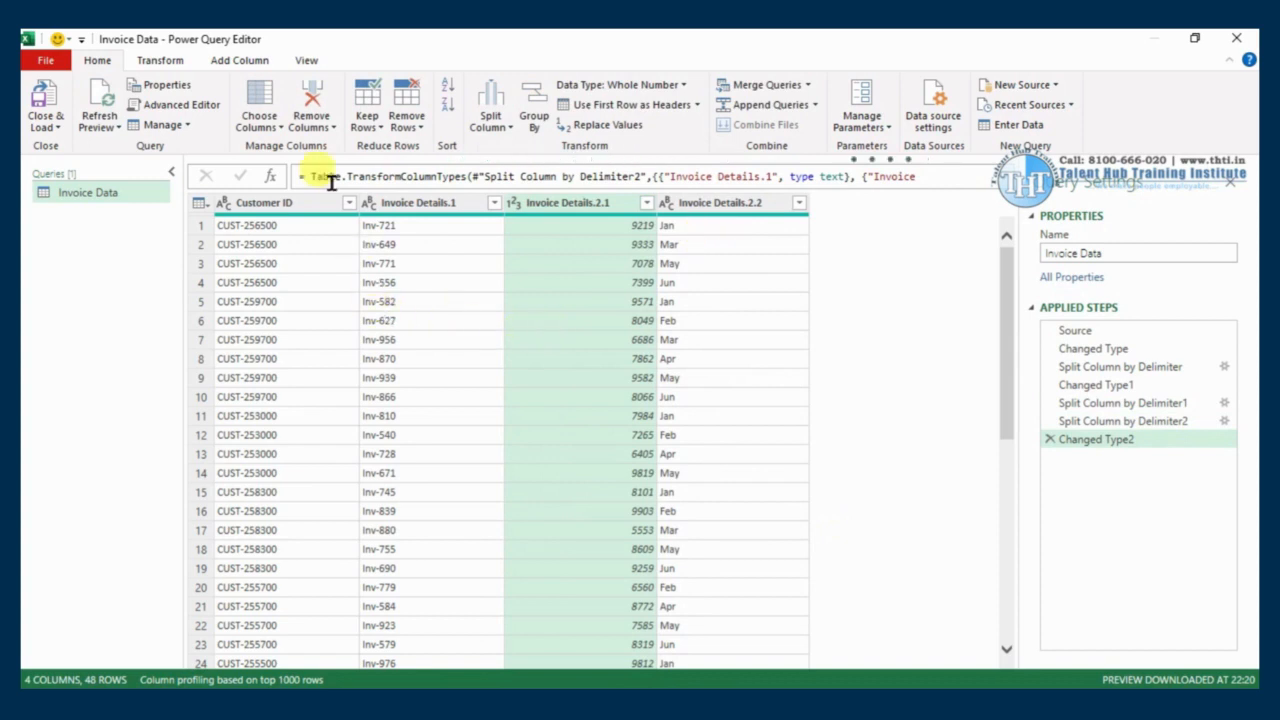
Step: Rename the Invoice Details.1 column as Invoice No
{"action": "left_click", "coordinate": [450, 204]}
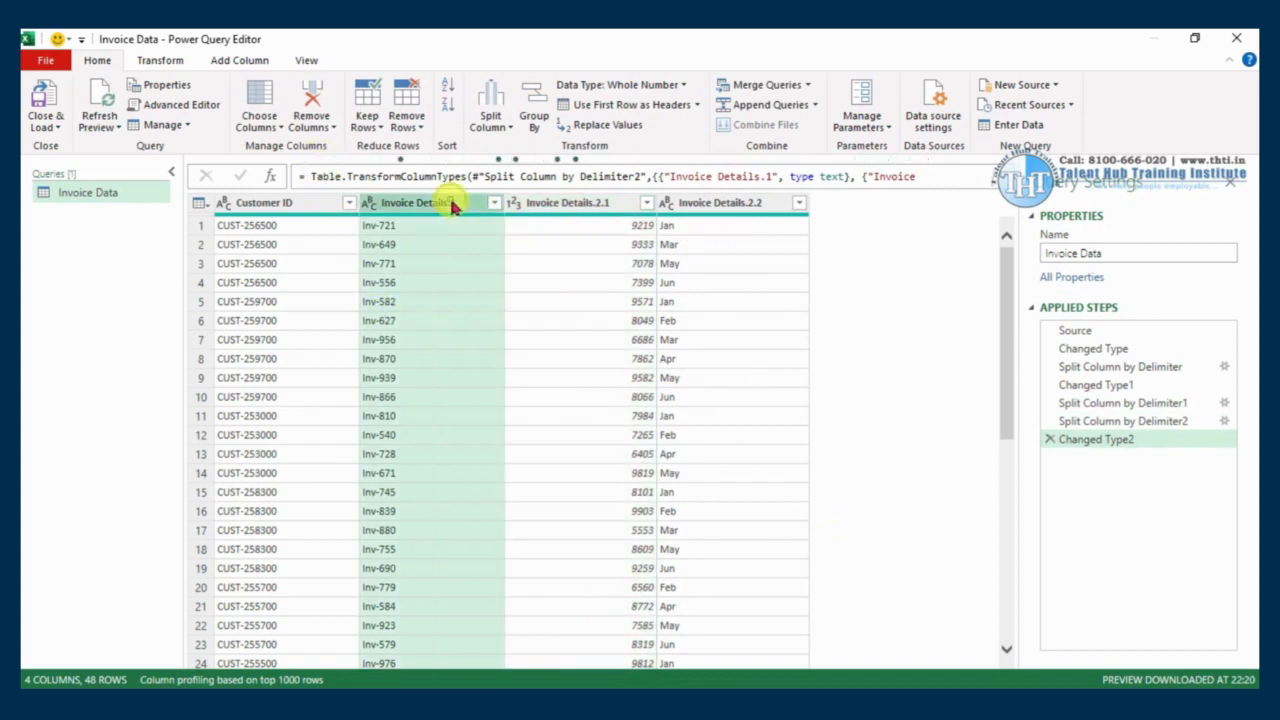
{"action": "double_click", "coordinate": [452, 205]}
{"action": "left_click", "coordinate": [470, 202]}
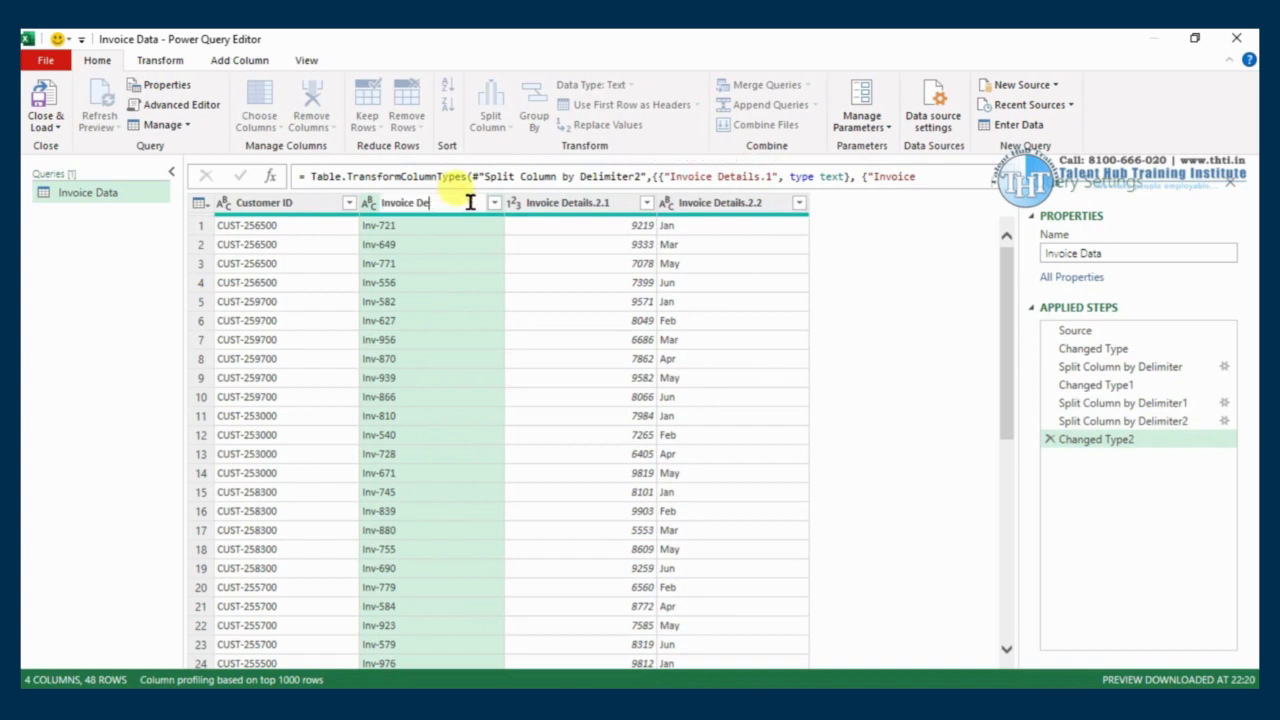
{"action": "type", "text": "No"}
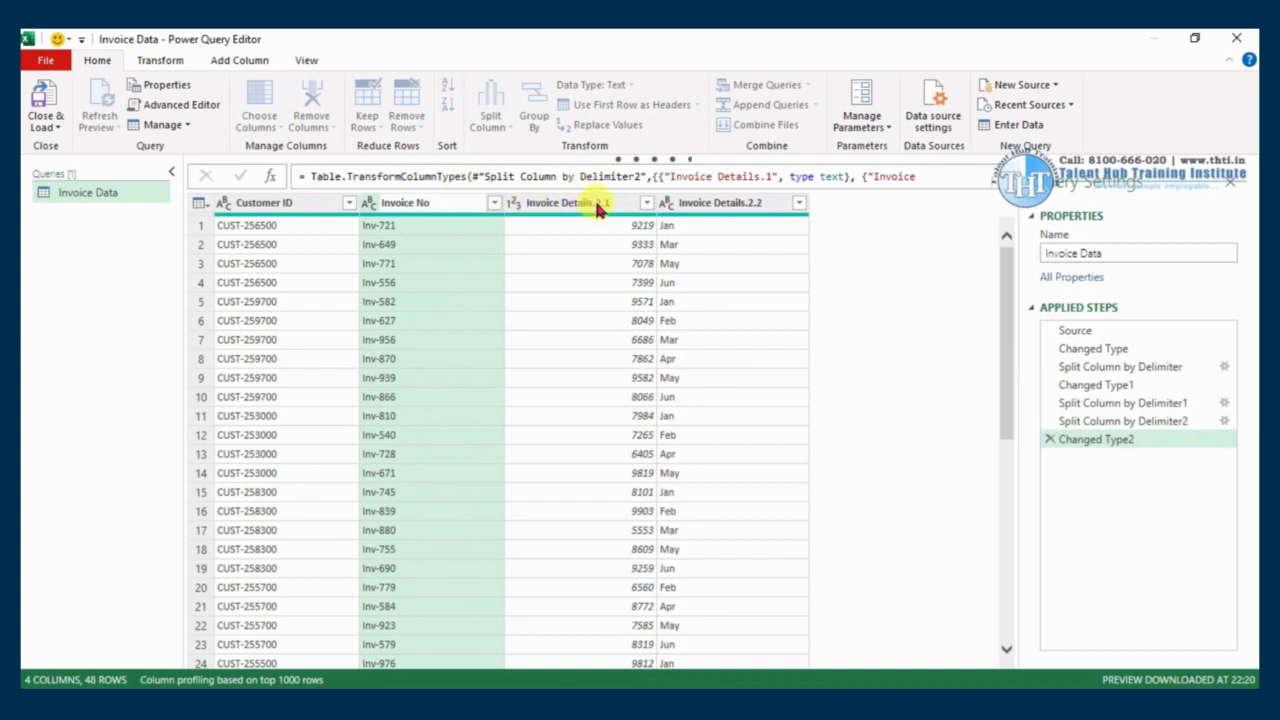
{"action": "key", "text": "Return"}
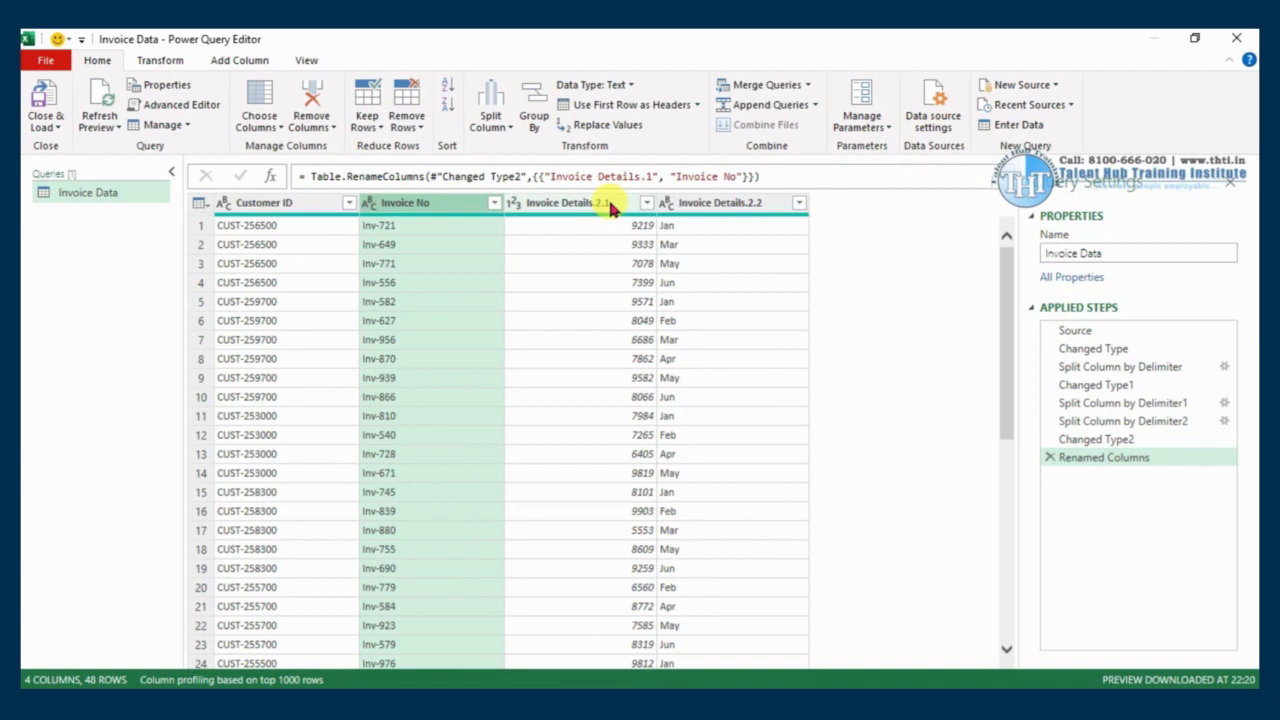
Step: Rename the Invoice Details.2.1 column as Invoice Amount and the Invoice Details.2.2 column as Month
{"action": "double_click", "coordinate": [612, 205]}
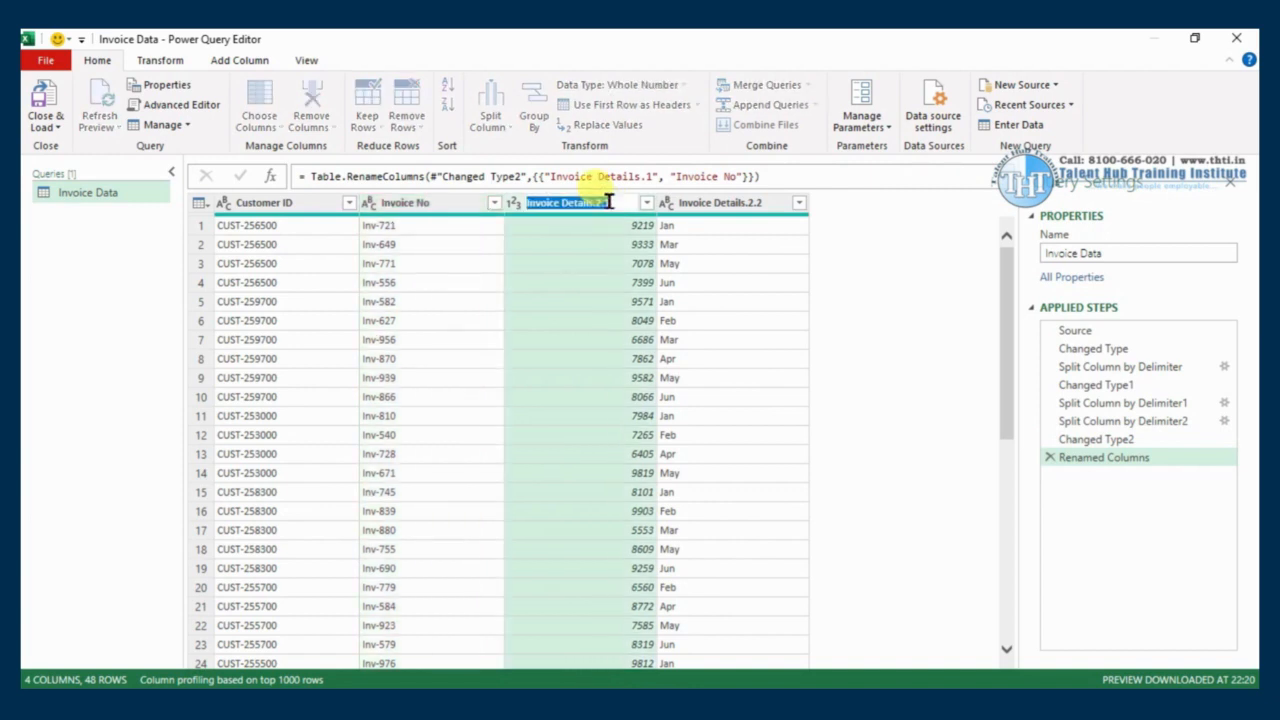
{"action": "left_click", "coordinate": [620, 203]}
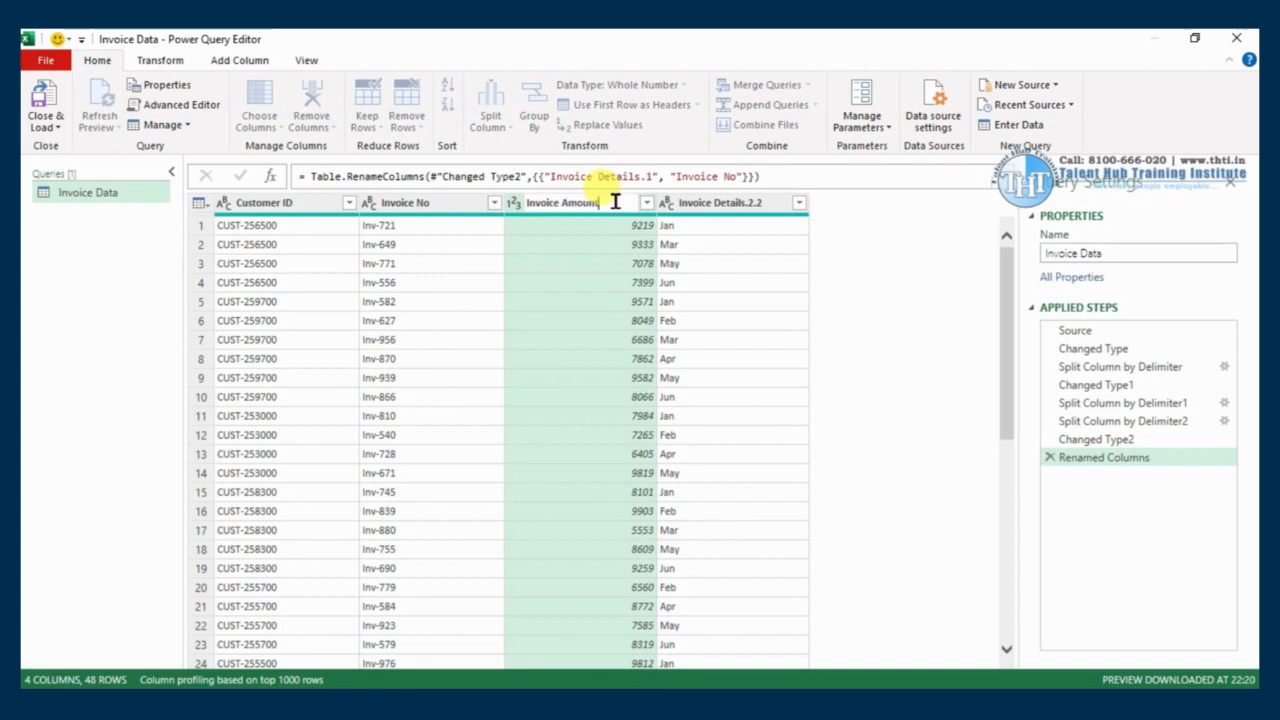
{"action": "left_click", "coordinate": [731, 204]}
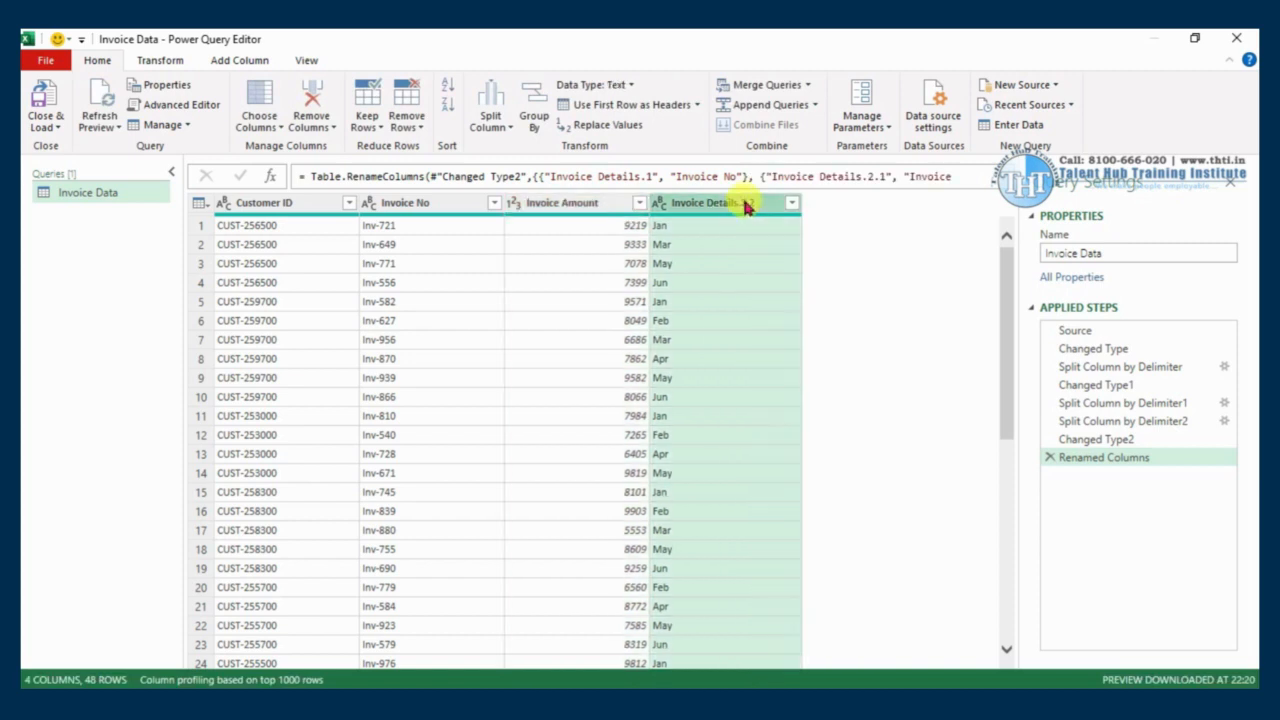
{"action": "double_click", "coordinate": [745, 204]}
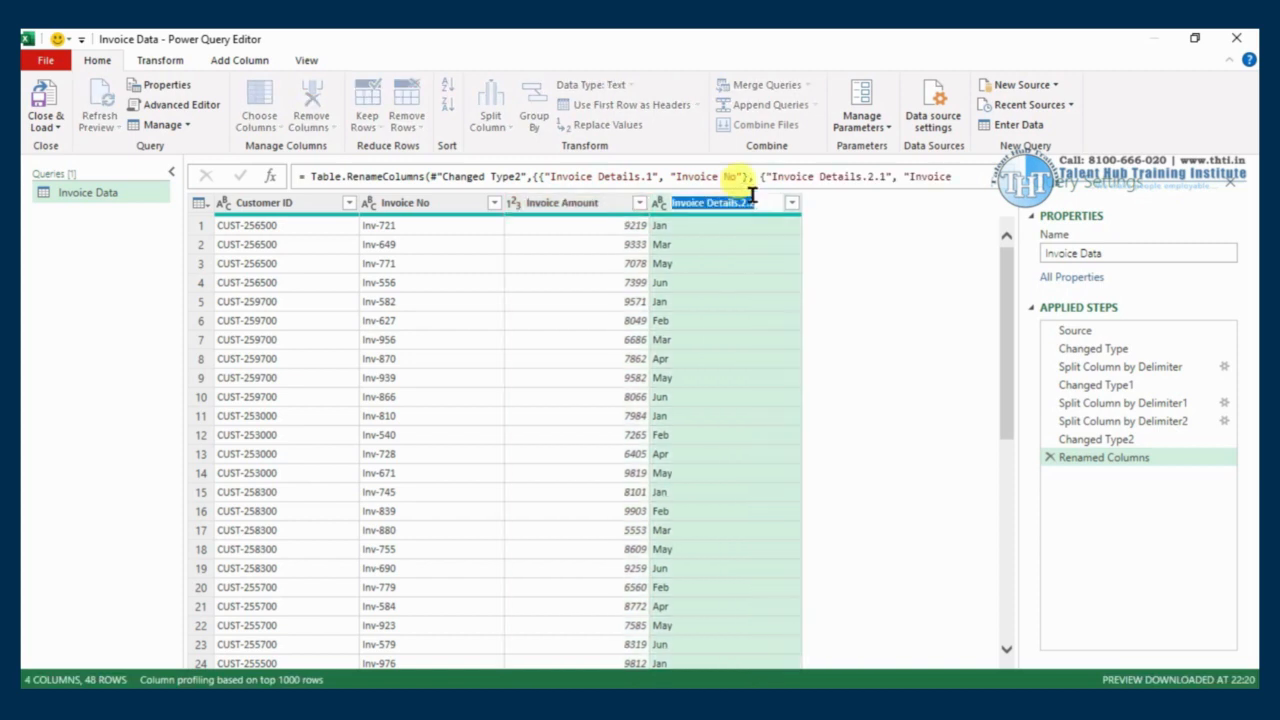
{"action": "type", "text": "Month"}
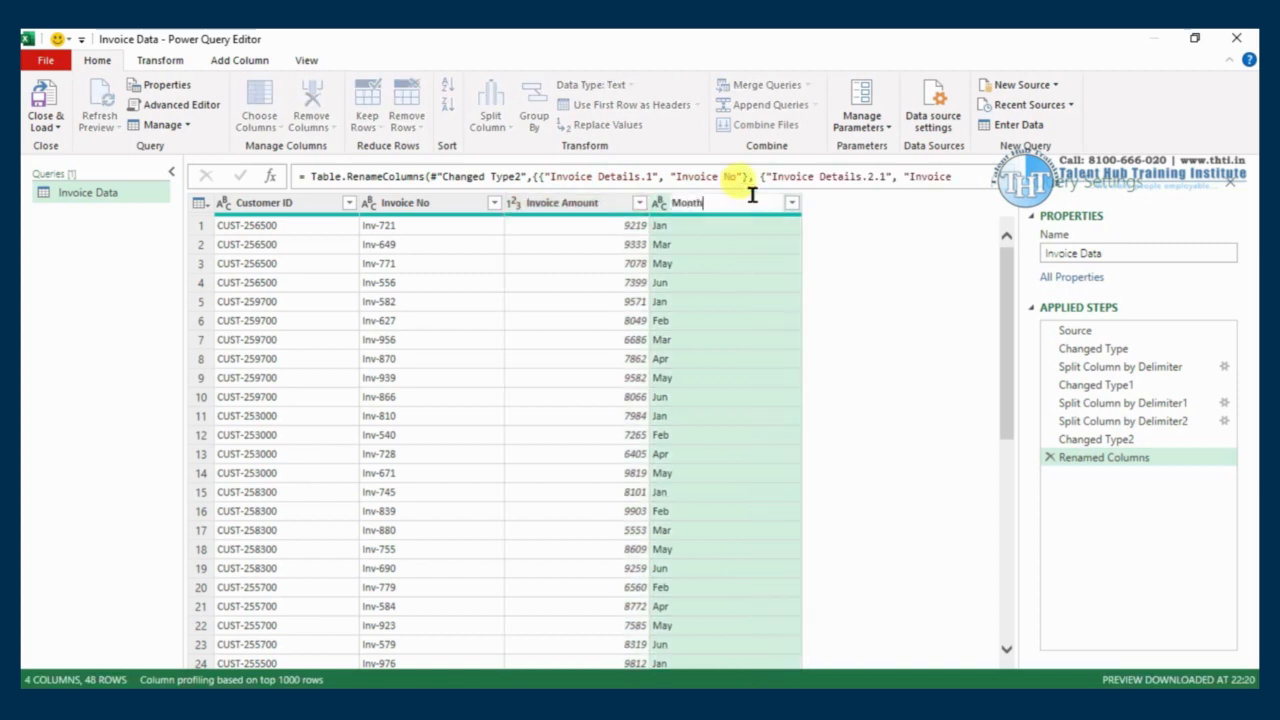
{"action": "key", "text": "Return"}
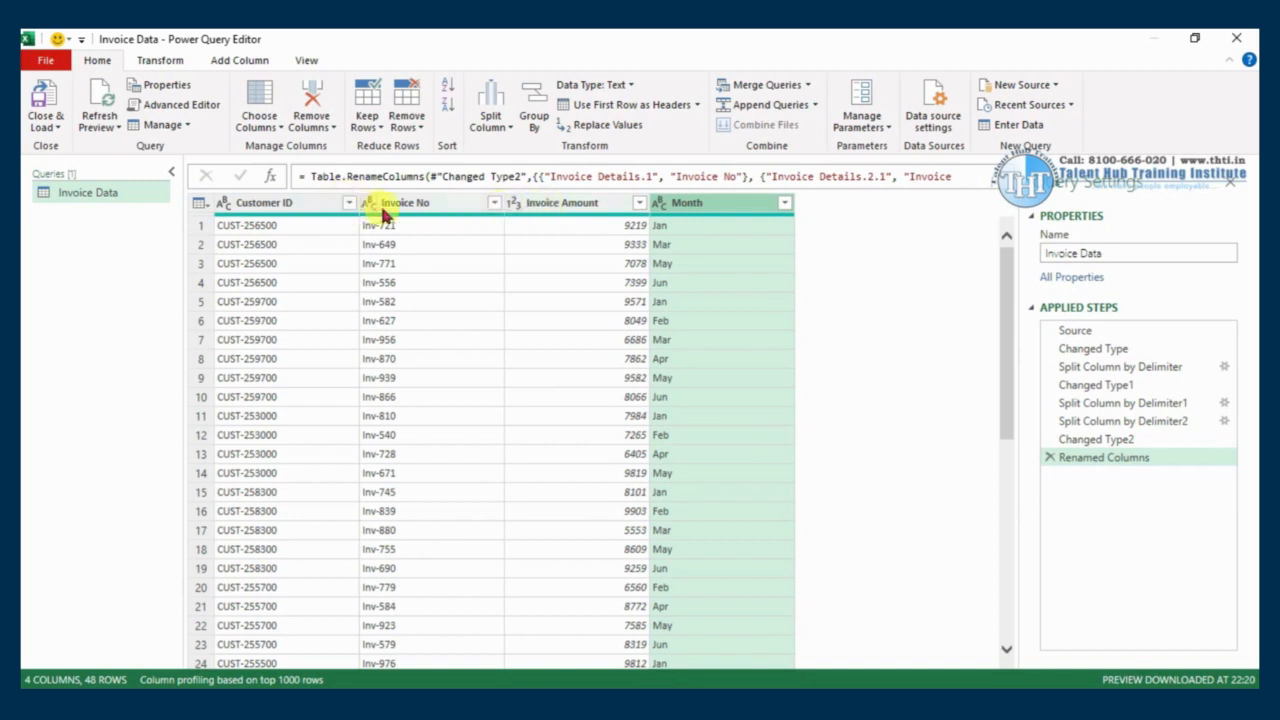
Step: Close the query and load it as a table into the existing worksheet at cell F1, without adding it to the Data Model
{"action": "left_click", "coordinate": [62, 137]}
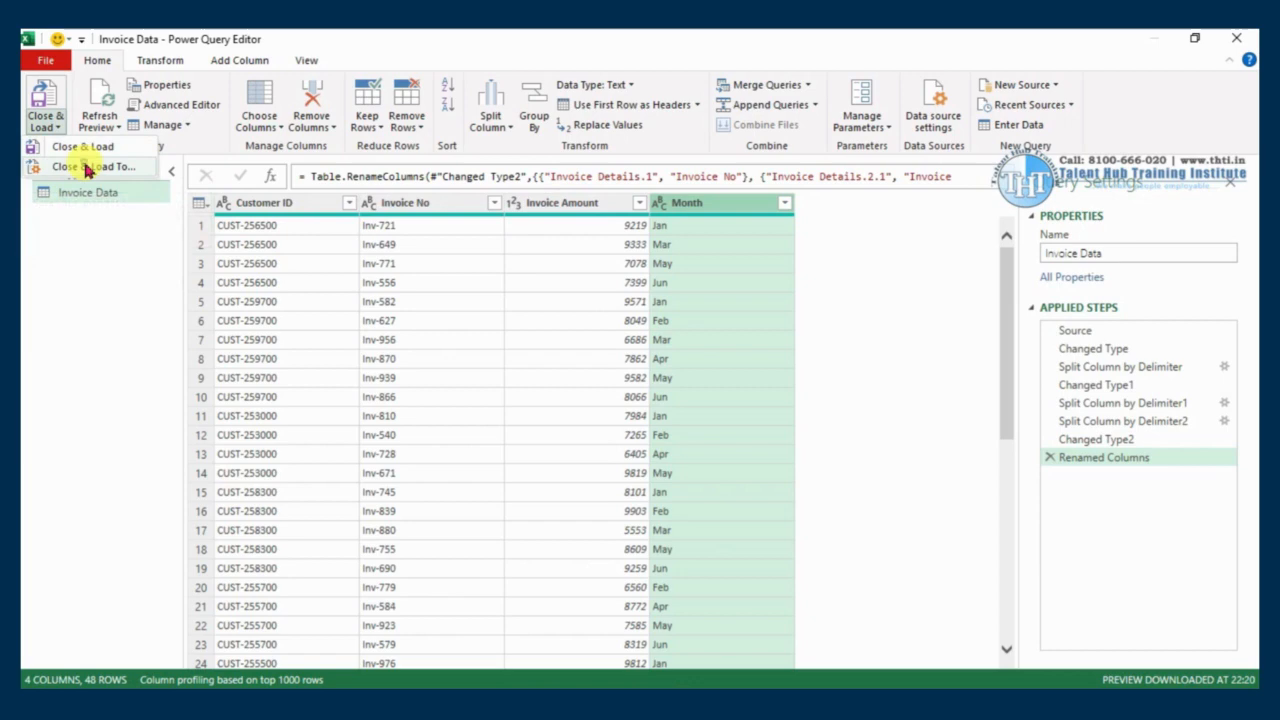
{"action": "left_click", "coordinate": [751, 463]}
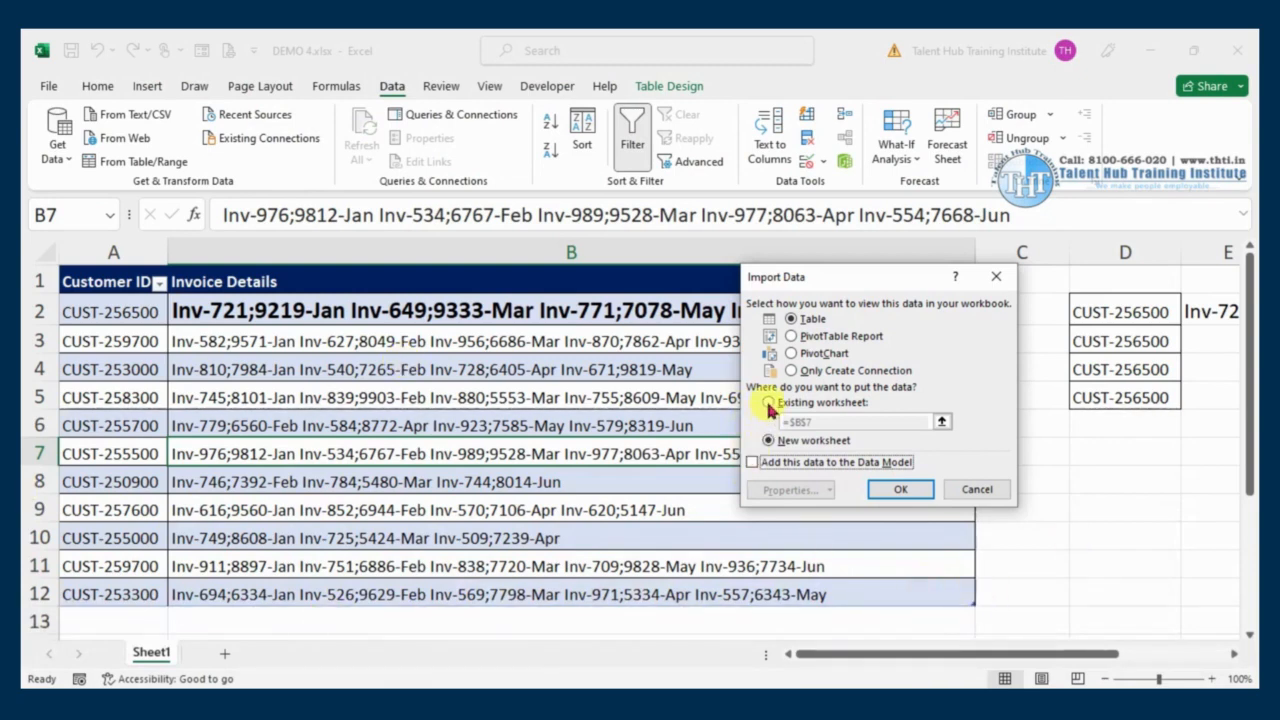
{"action": "left_click", "coordinate": [768, 402]}
{"action": "left_click", "coordinate": [1234, 654]}
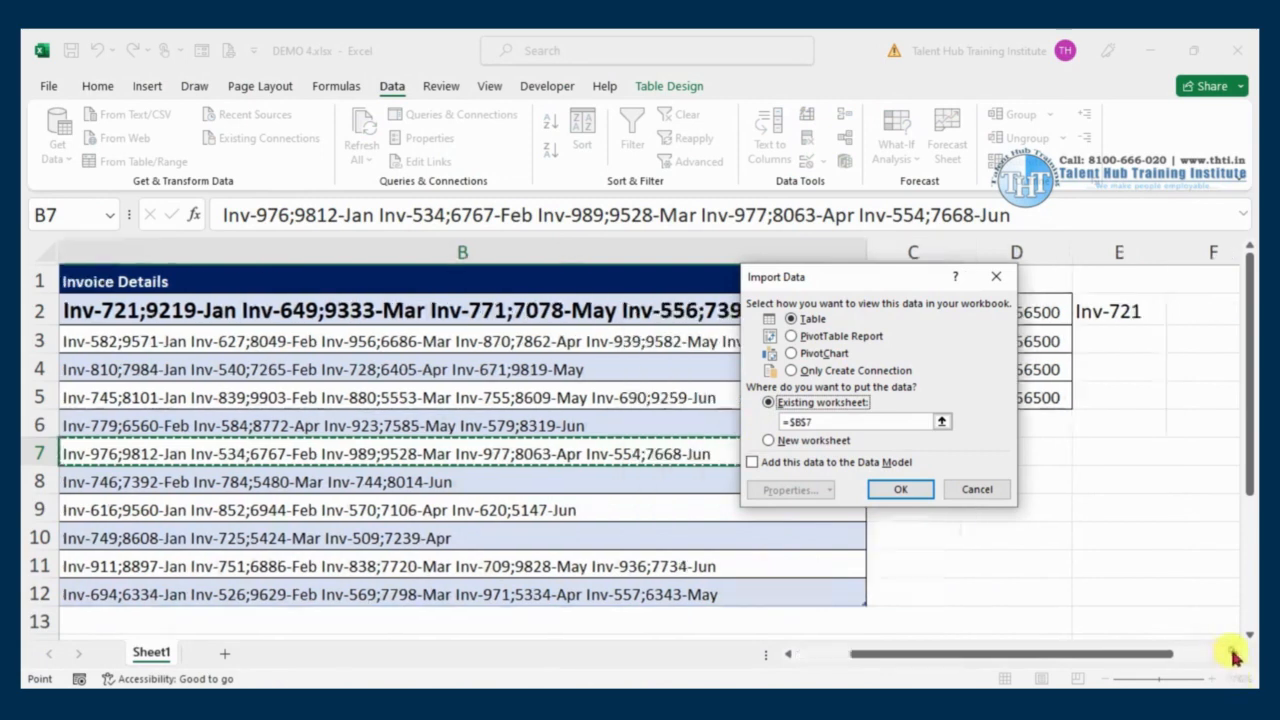
{"action": "left_click", "coordinate": [1234, 654]}
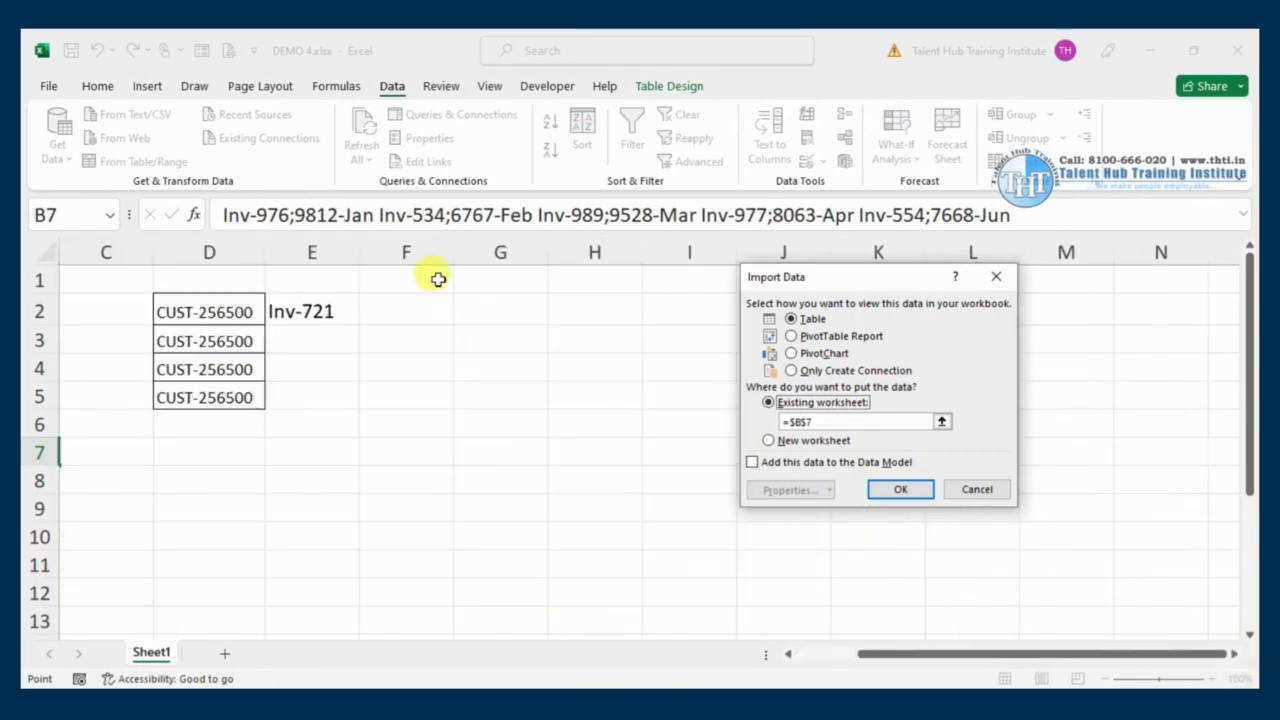
{"action": "left_click", "coordinate": [437, 278]}
{"action": "left_click", "coordinate": [900, 489]}
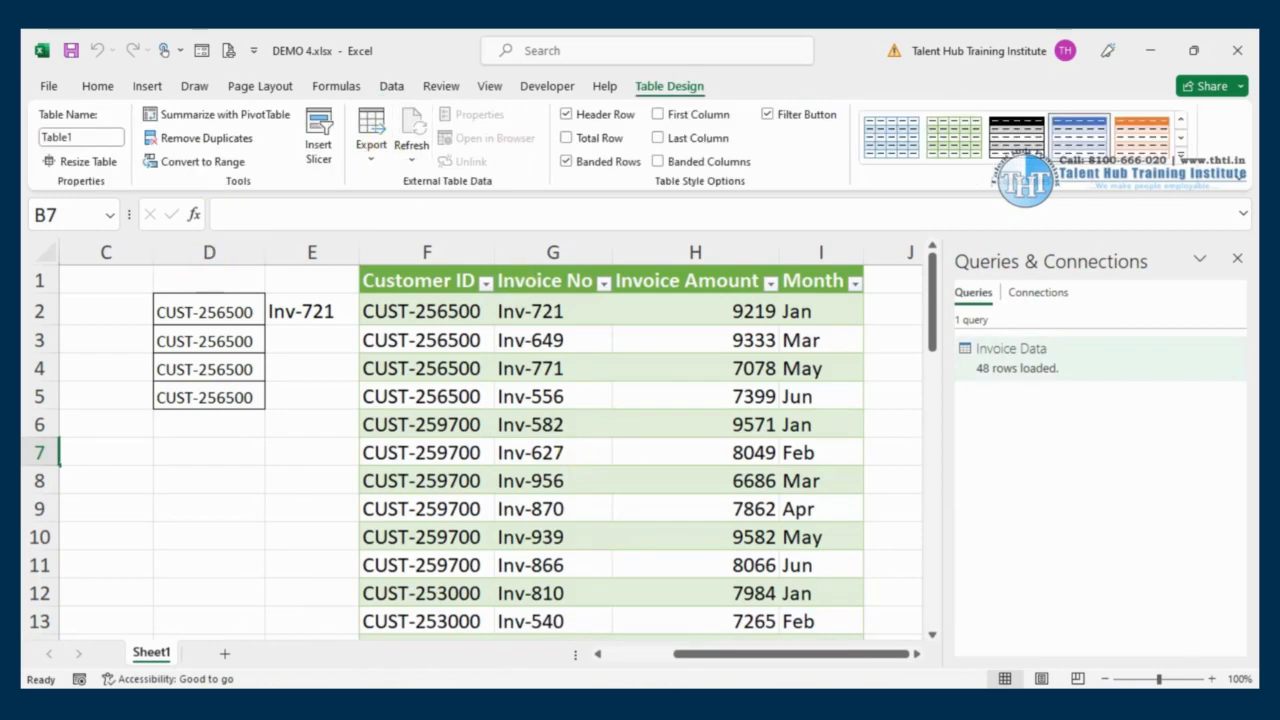
Step: Delete worksheet columns D and E holding the manually entered sample customer IDs and invoice number
{"action": "left_click_drag", "start_coordinate": [209, 252], "coordinate": [302, 271]}
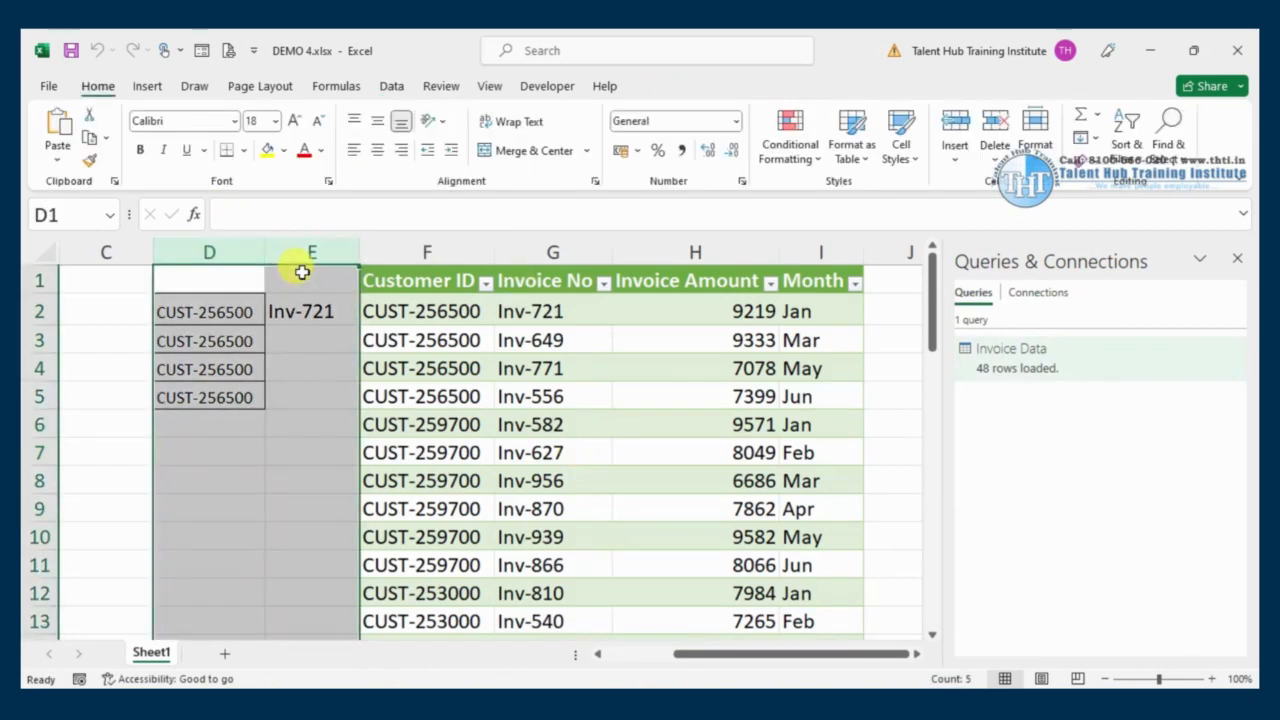
{"action": "key", "text": "ctrl+minus"}
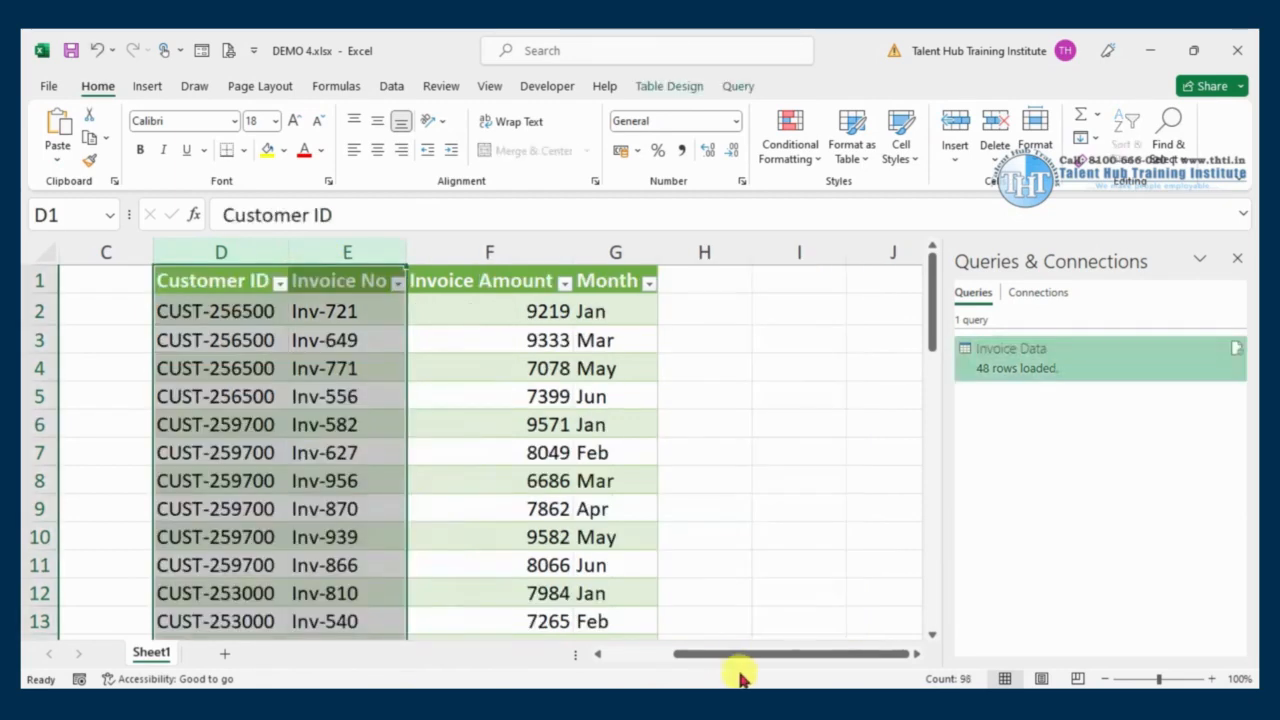
Step: Compare the original Invoice Details table with the Customer ID, Invoice No, Invoice Amount and Month columns of the loaded table
{"action": "left_click", "coordinate": [597, 656]}
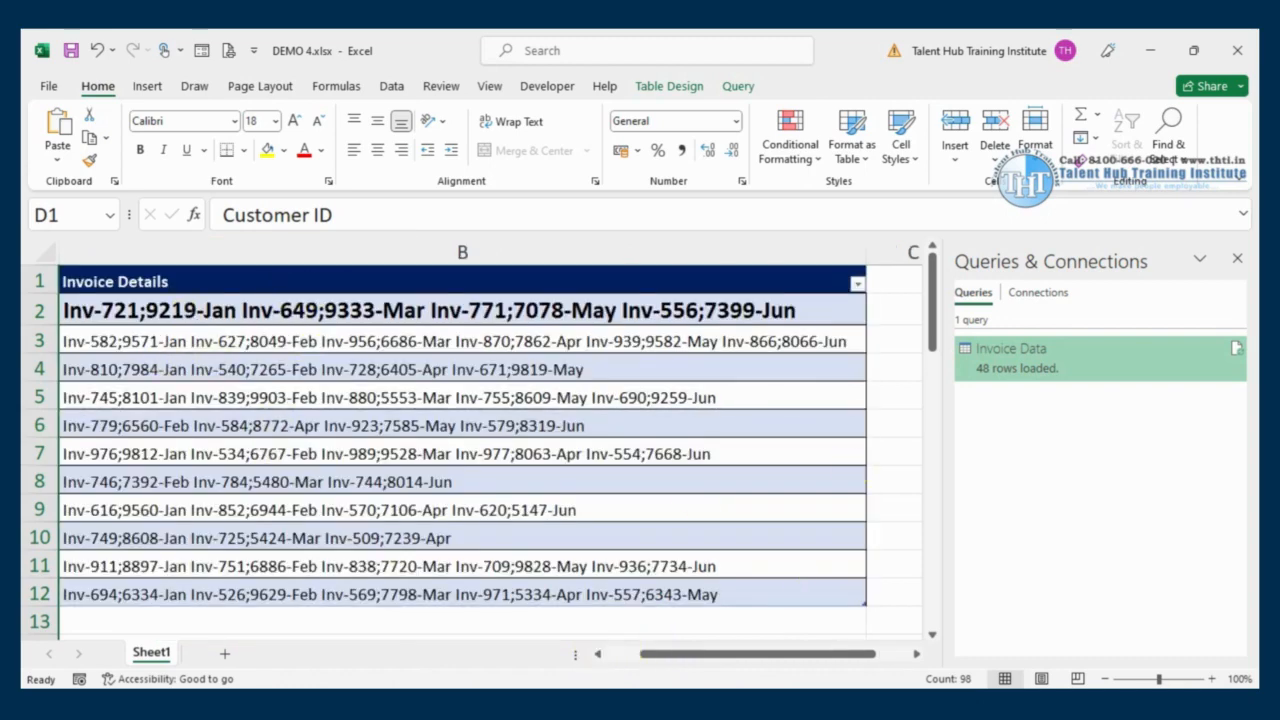
{"action": "left_click", "coordinate": [594, 654]}
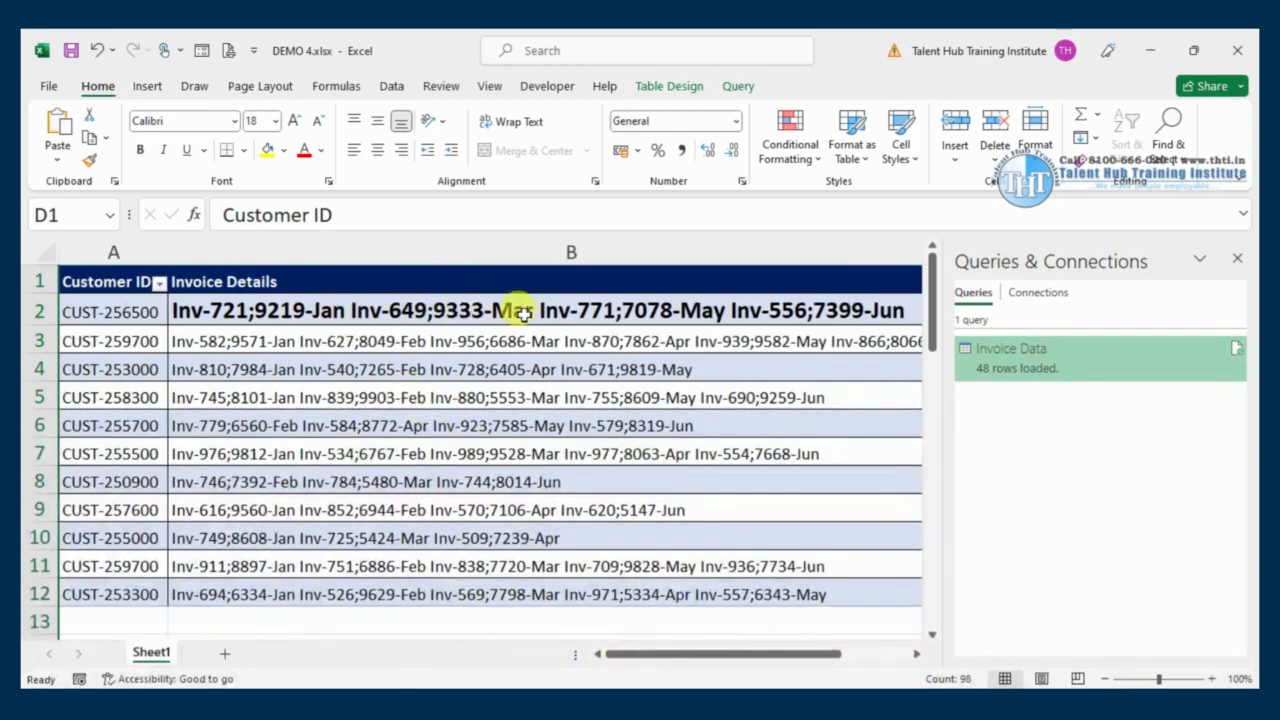
{"action": "left_click", "coordinate": [917, 654]}
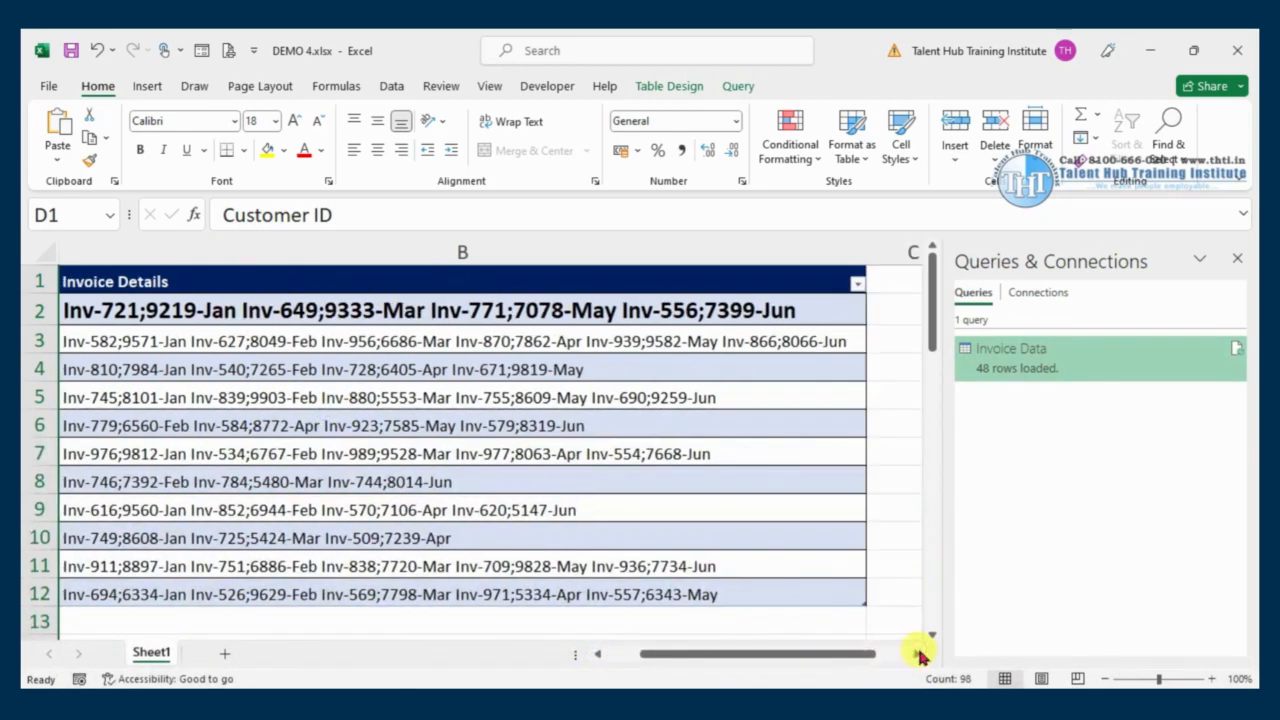
{"action": "left_click", "coordinate": [917, 654]}
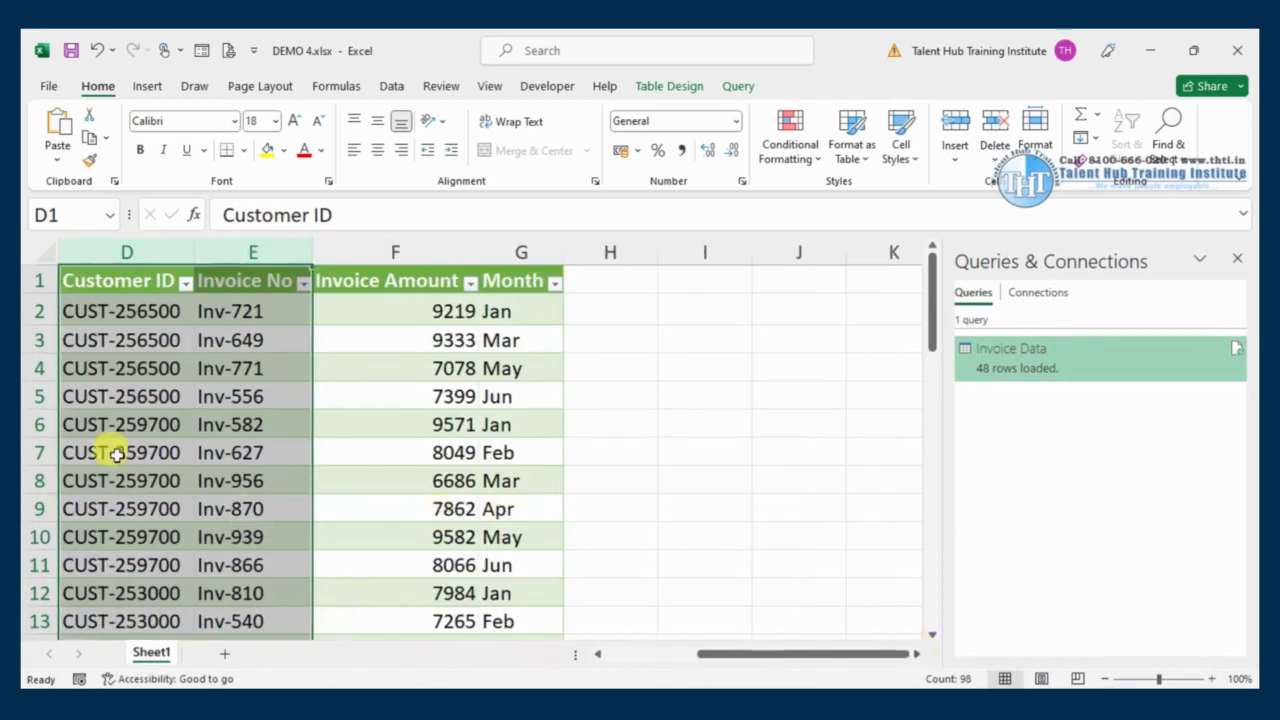
{"action": "left_click_drag", "start_coordinate": [121, 312], "coordinate": [165, 400]}
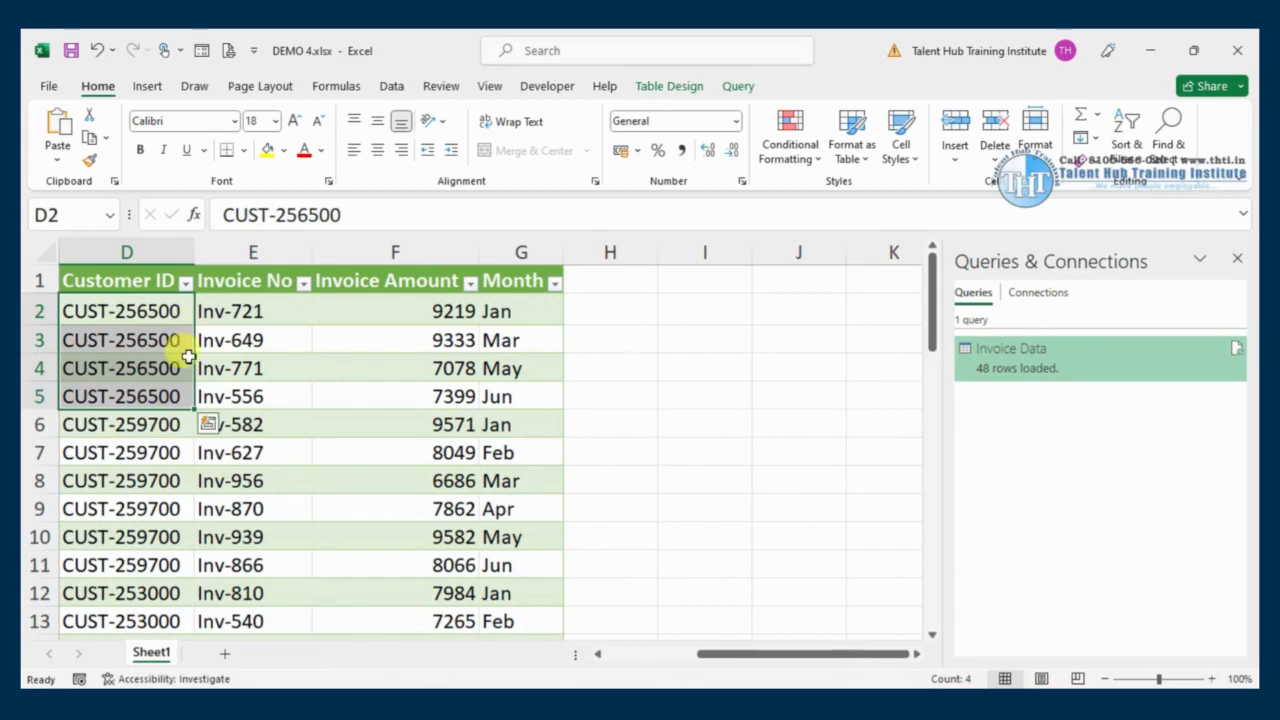
{"action": "left_click_drag", "start_coordinate": [277, 314], "coordinate": [430, 393]}
{"action": "left_click_drag", "start_coordinate": [540, 312], "coordinate": [108, 396]}
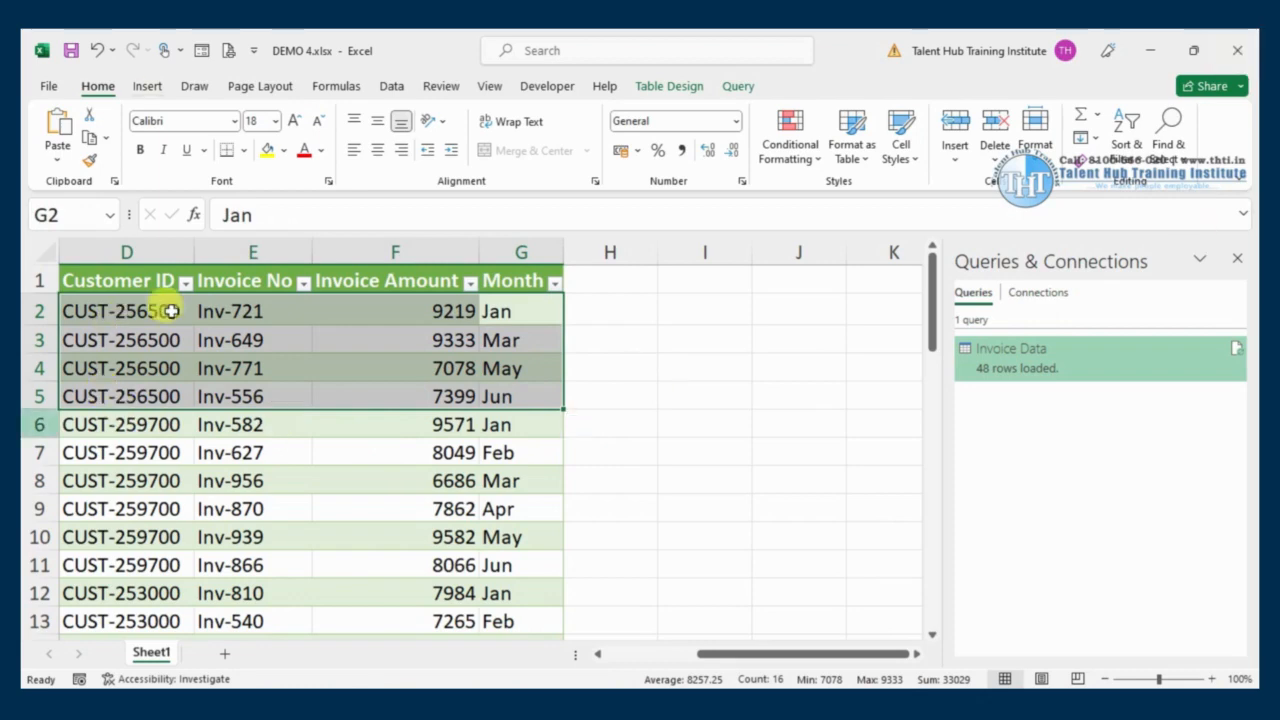
{"action": "left_click", "coordinate": [245, 341]}
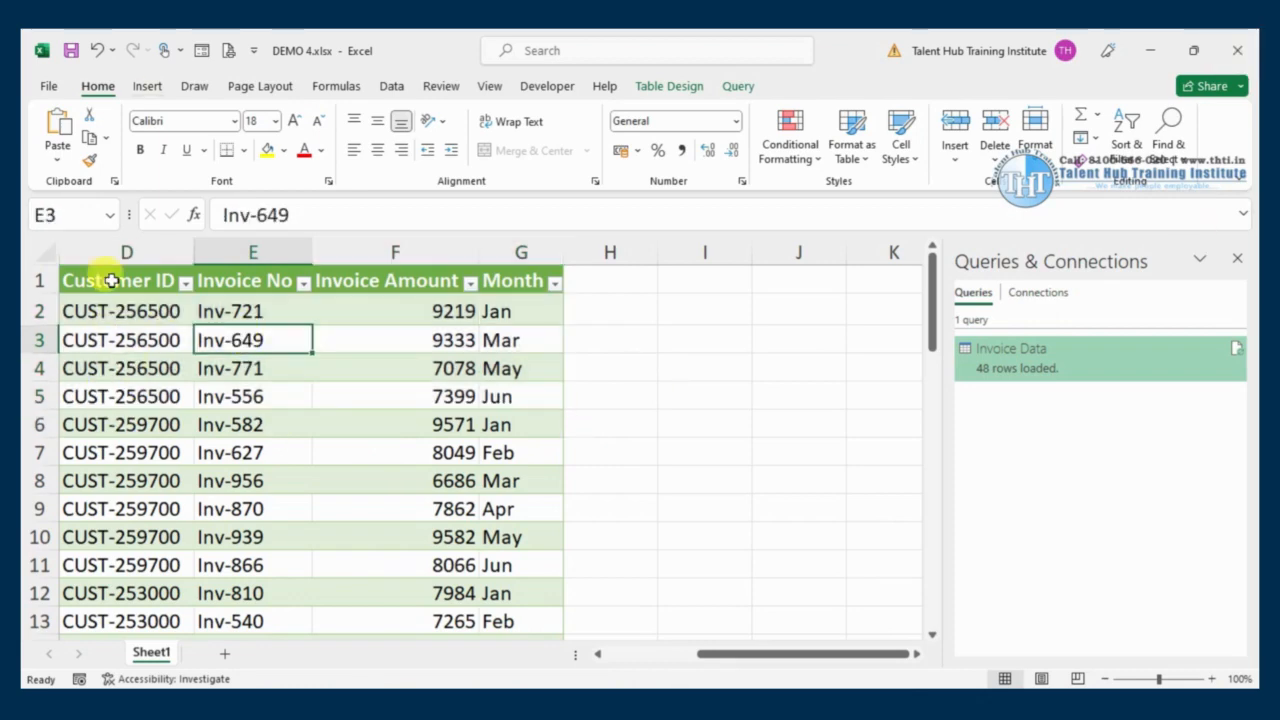
{"action": "left_click_drag", "start_coordinate": [112, 281], "coordinate": [115, 505]}
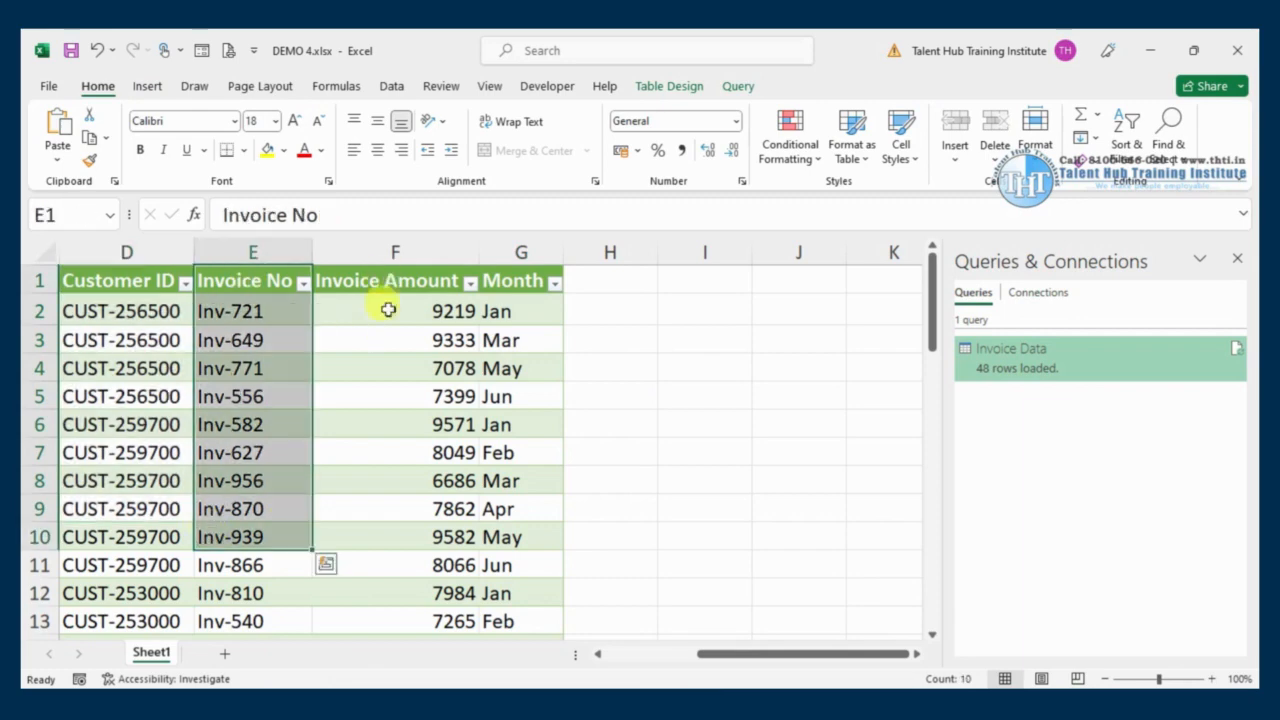
{"action": "left_click_drag", "start_coordinate": [385, 282], "coordinate": [390, 537]}
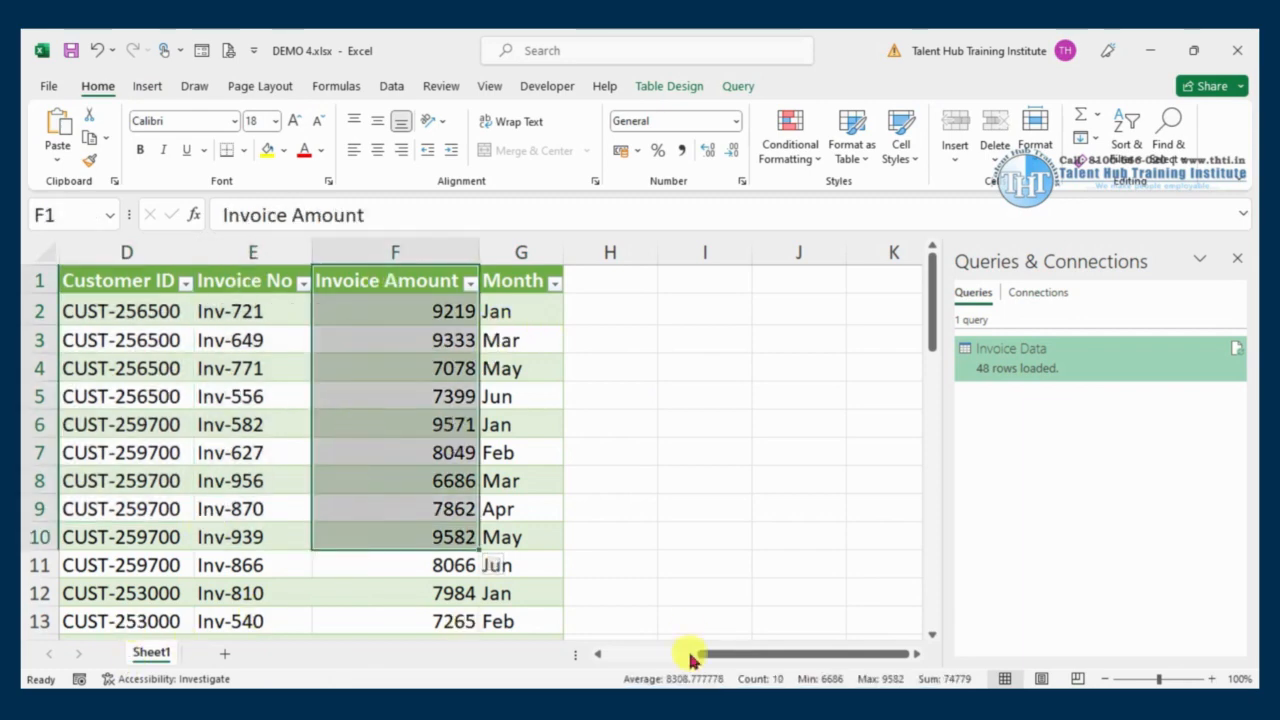
{"action": "left_click_drag", "start_coordinate": [690, 658], "coordinate": [445, 657]}
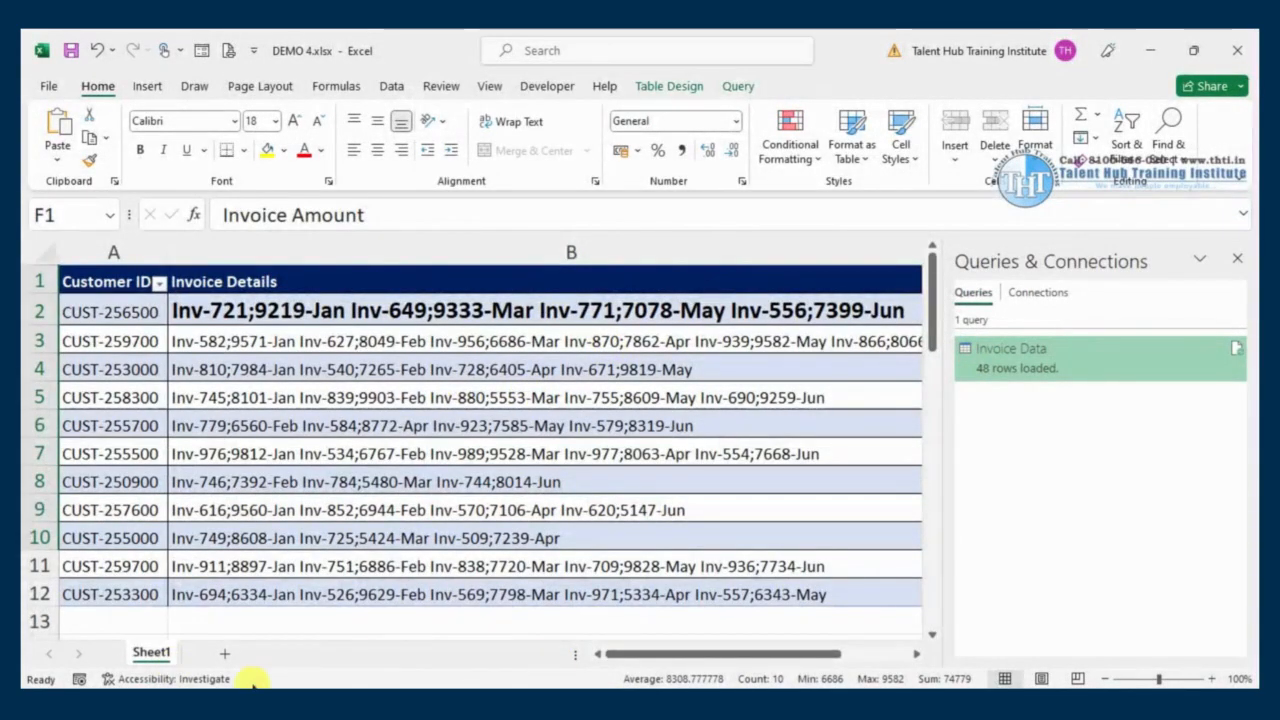
{"action": "left_click_drag", "start_coordinate": [650, 655], "coordinate": [691, 623]}
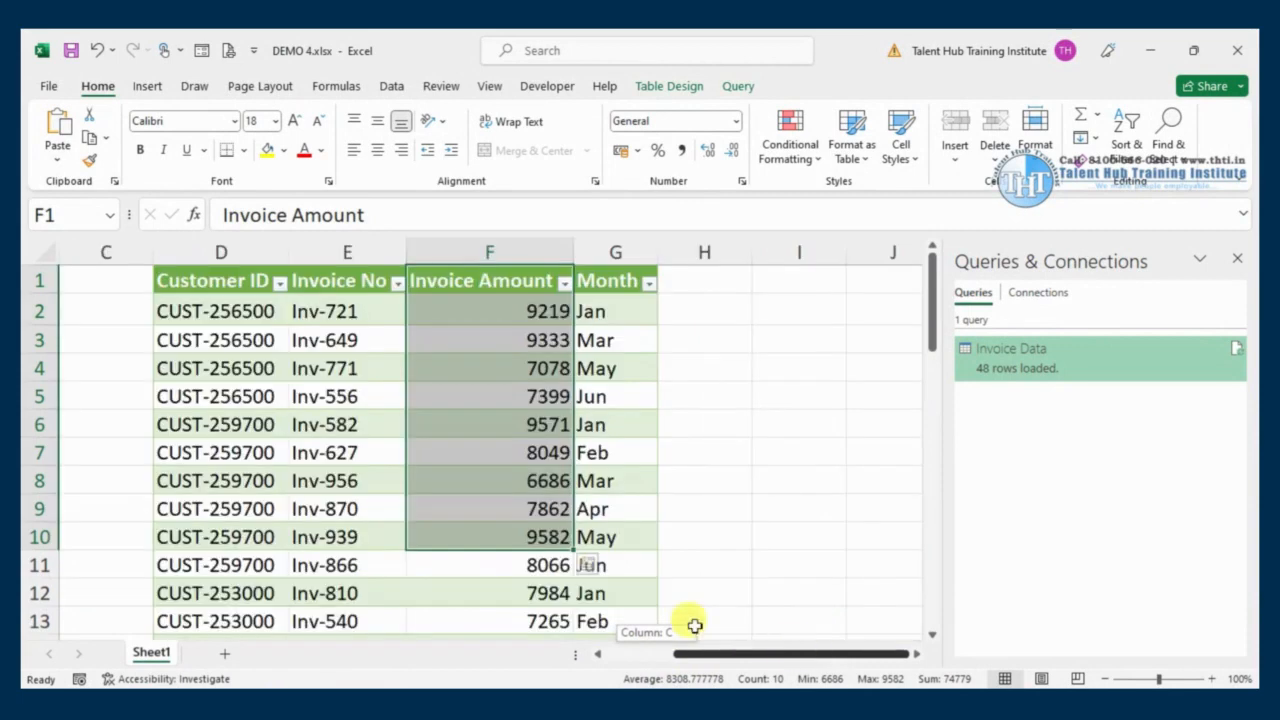
Step: Insert a PivotTable based on Table_Invoice_Data into the existing worksheet at cell I2 of Sheet1
{"action": "left_click", "coordinate": [337, 366]}
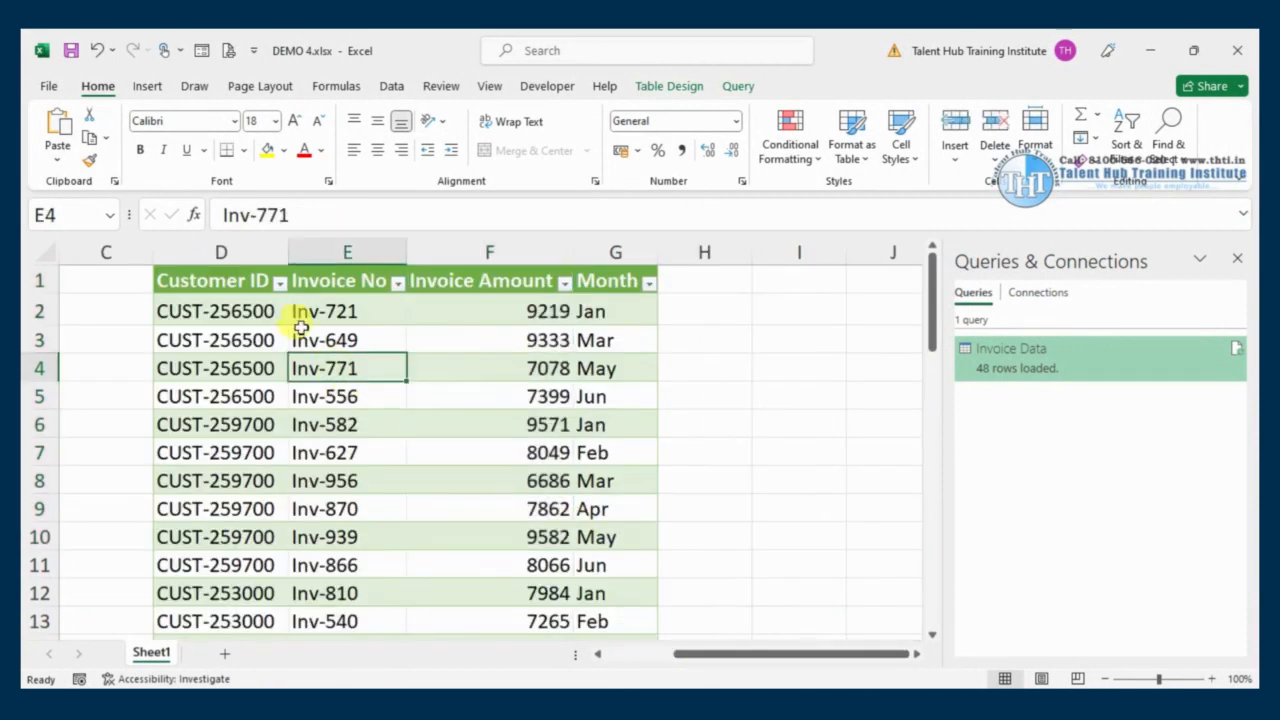
{"action": "left_click", "coordinate": [145, 88]}
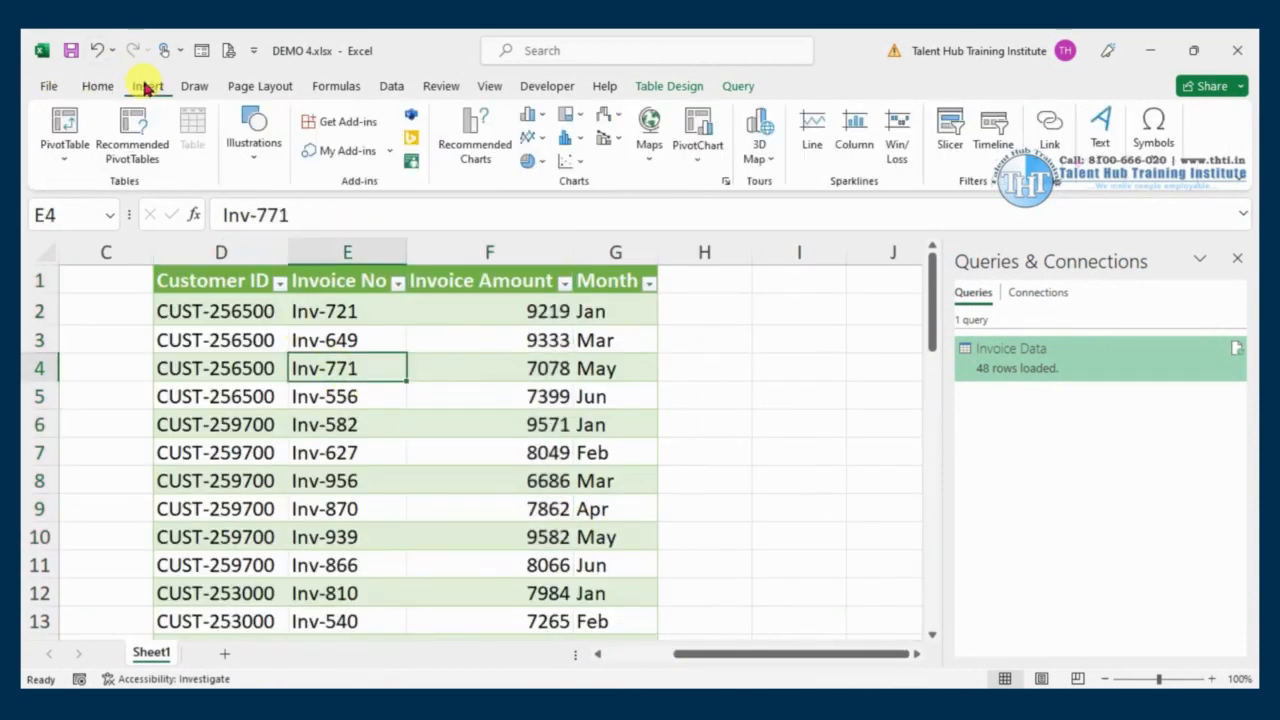
{"action": "left_click", "coordinate": [68, 136]}
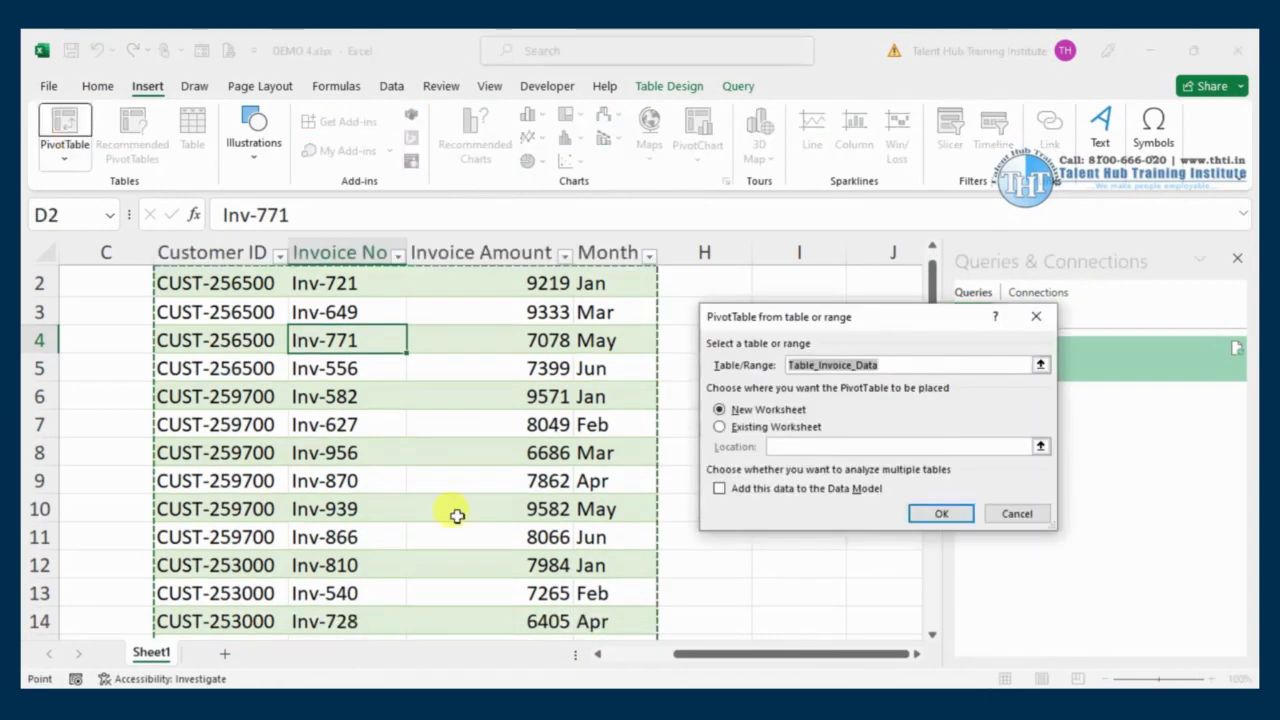
{"action": "left_click", "coordinate": [719, 426]}
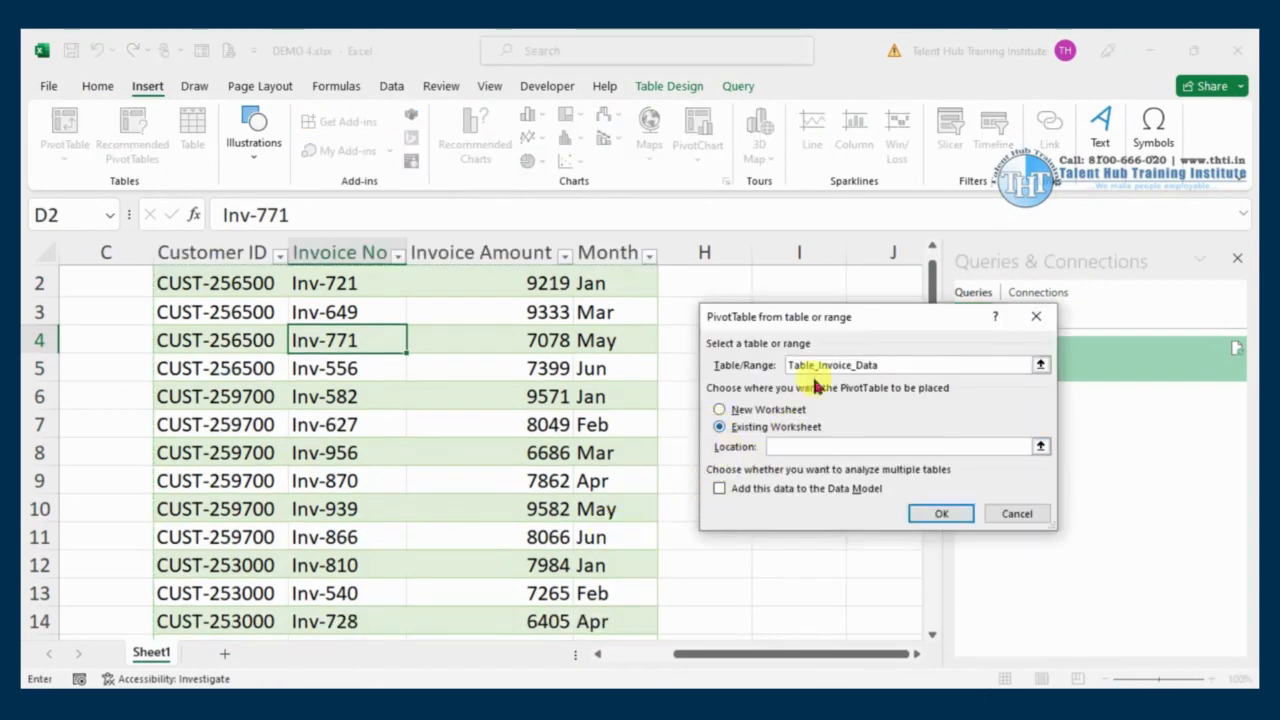
{"action": "left_click", "coordinate": [818, 276]}
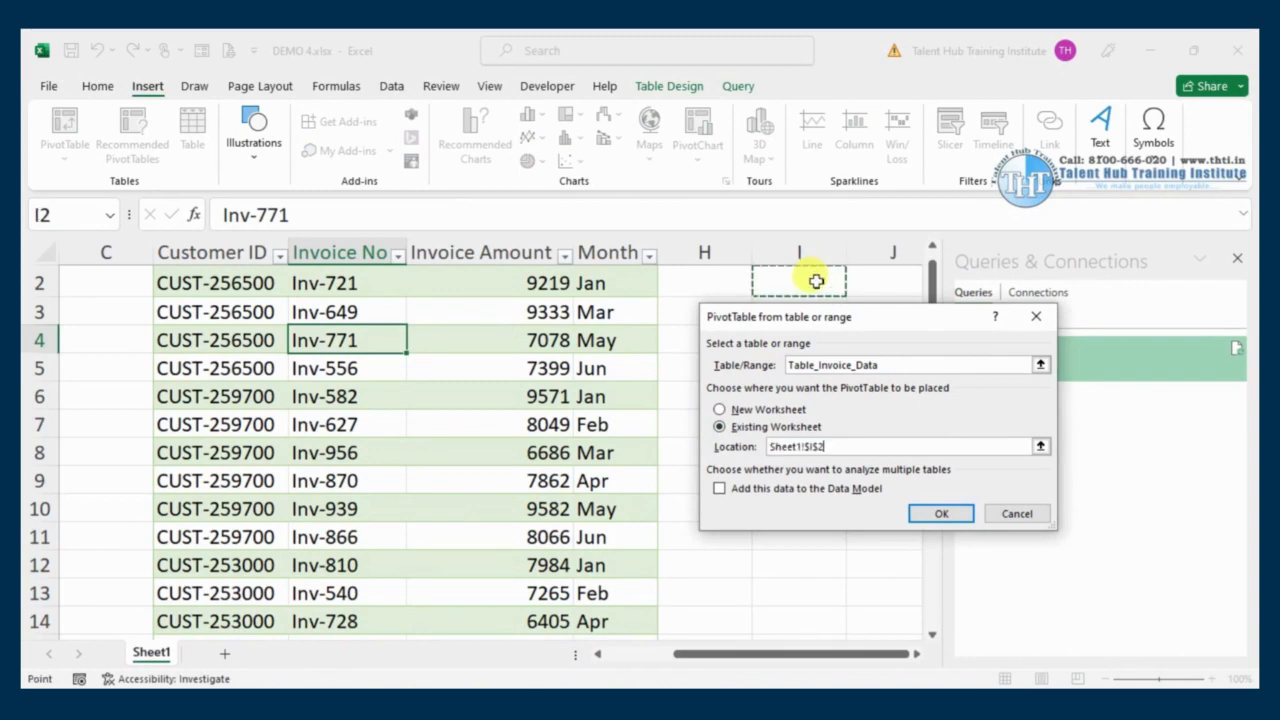
{"action": "left_click", "coordinate": [945, 512]}
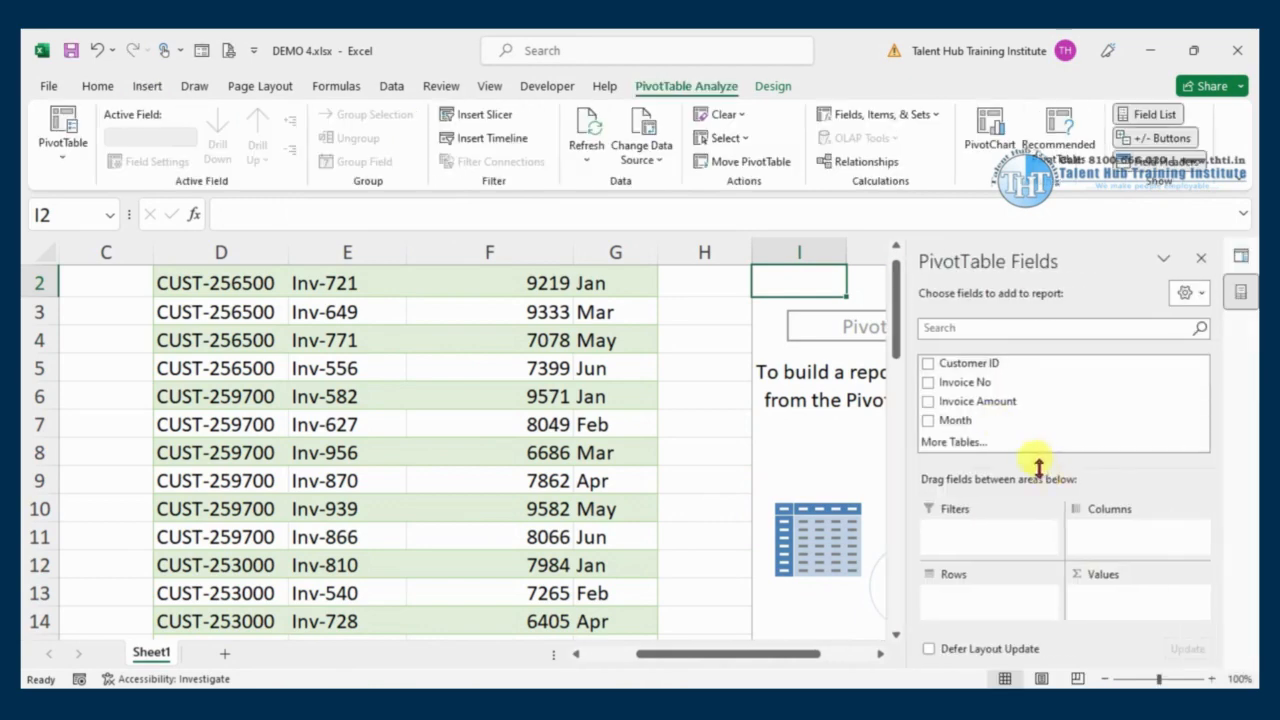
Step: Set Customer ID and Invoice No as nested PivotTable rows, with the sum of Invoice Amount as values
{"action": "left_click", "coordinate": [928, 364]}
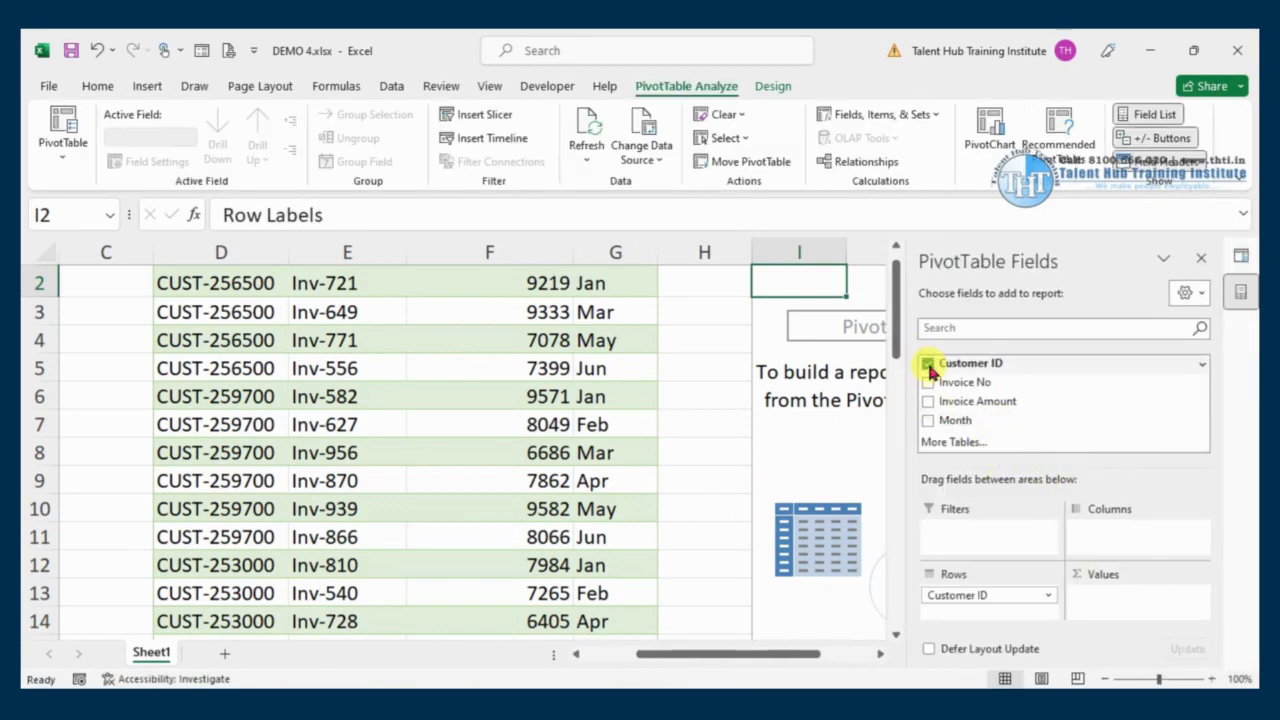
{"action": "left_click", "coordinate": [880, 653]}
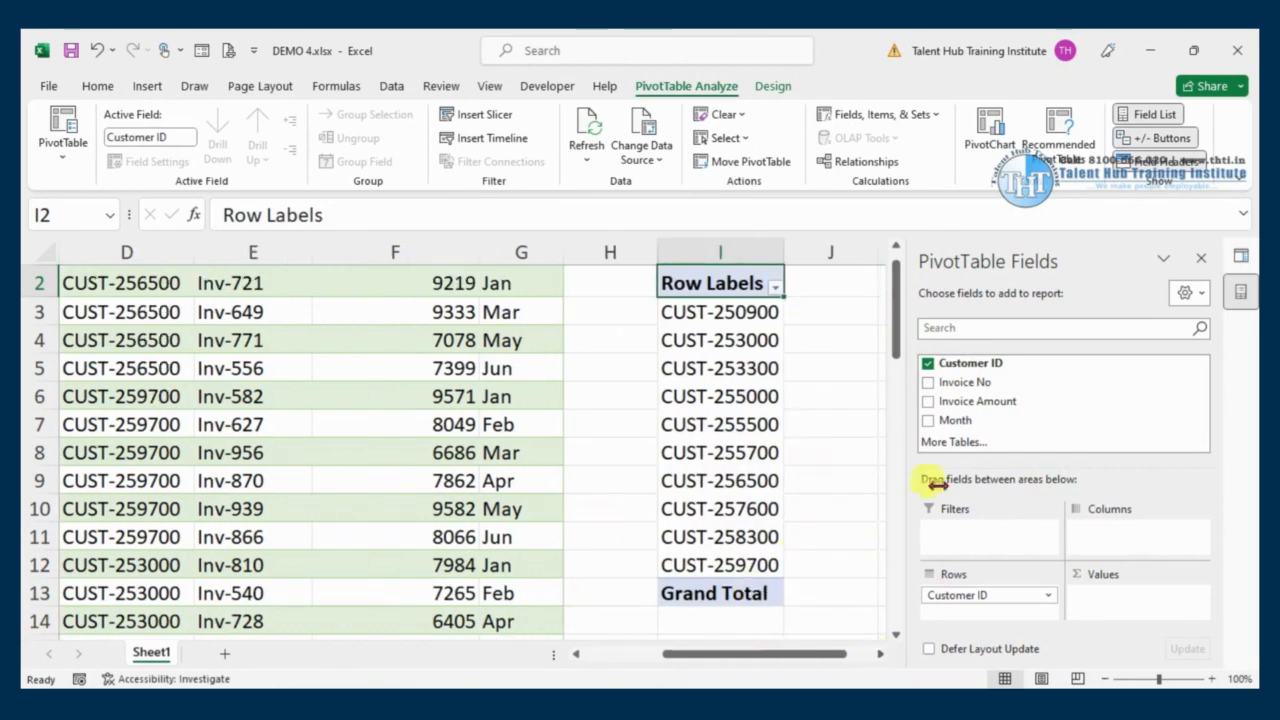
{"action": "left_click", "coordinate": [927, 402]}
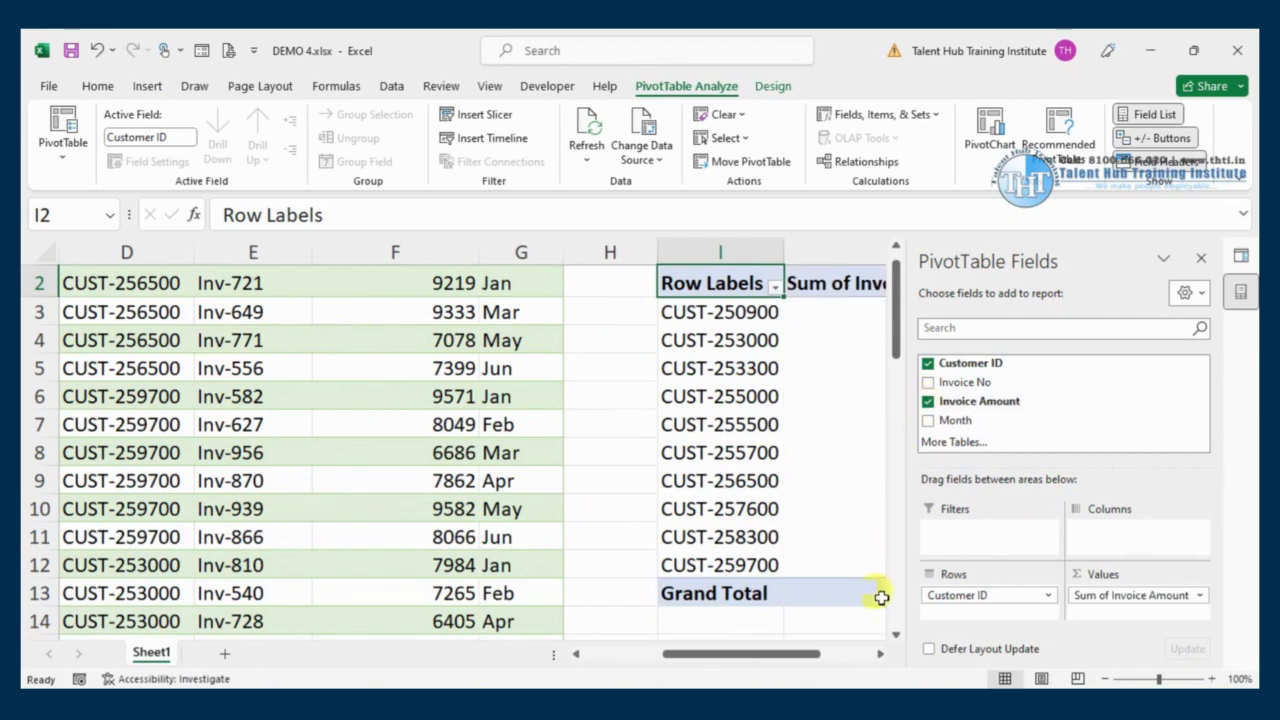
{"action": "left_click", "coordinate": [879, 655]}
{"action": "left_click", "coordinate": [879, 655]}
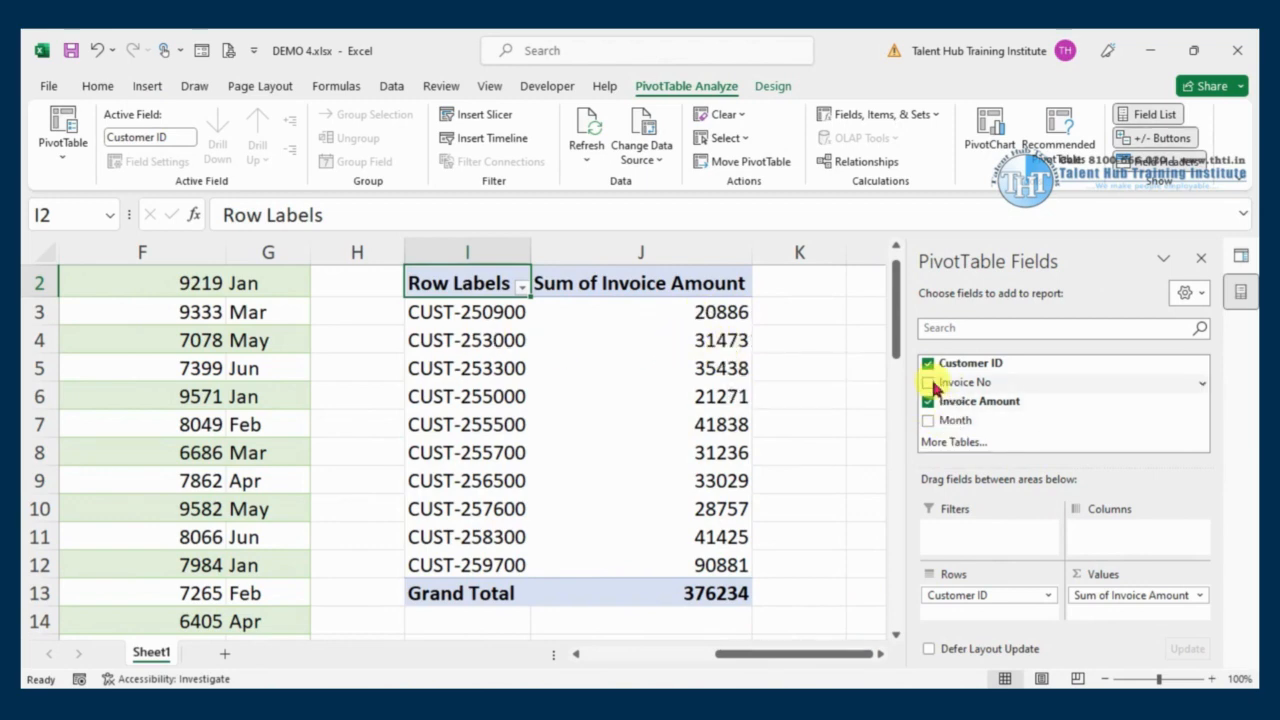
{"action": "left_click_drag", "start_coordinate": [969, 385], "coordinate": [964, 608]}
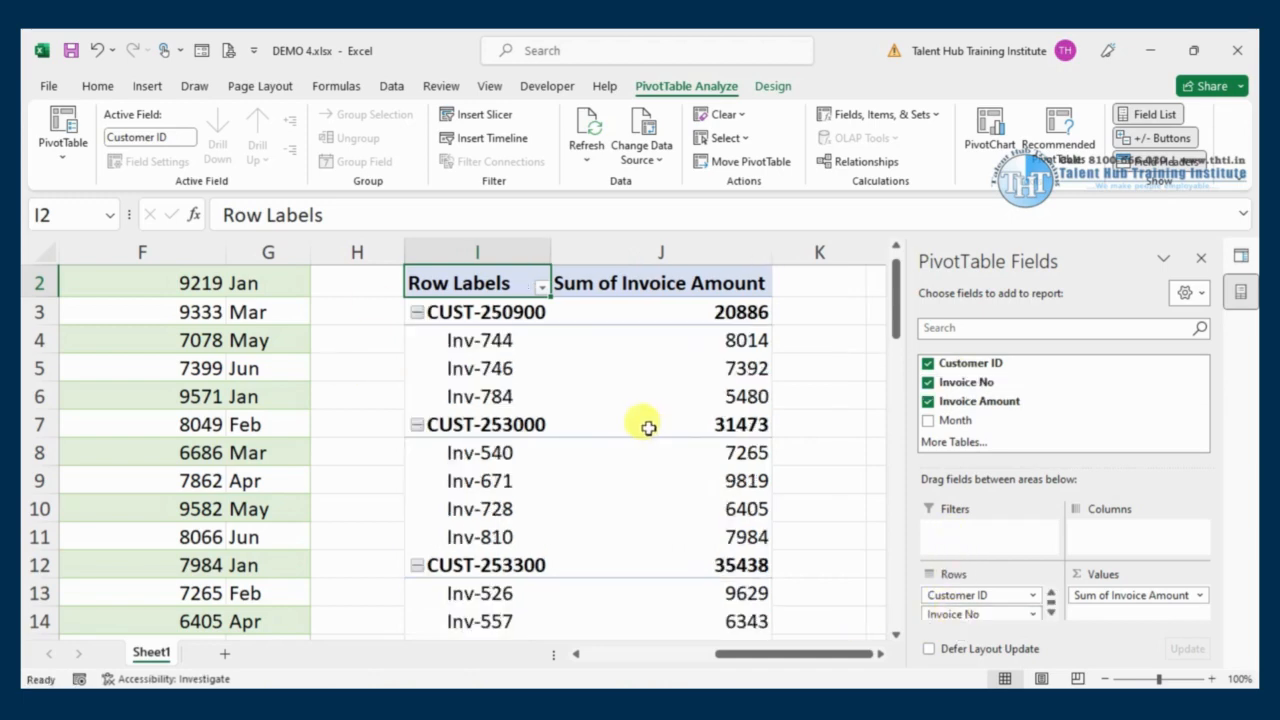
Step: Change the invoice PivotTable's report layout to tabular form
{"action": "left_click", "coordinate": [771, 87]}
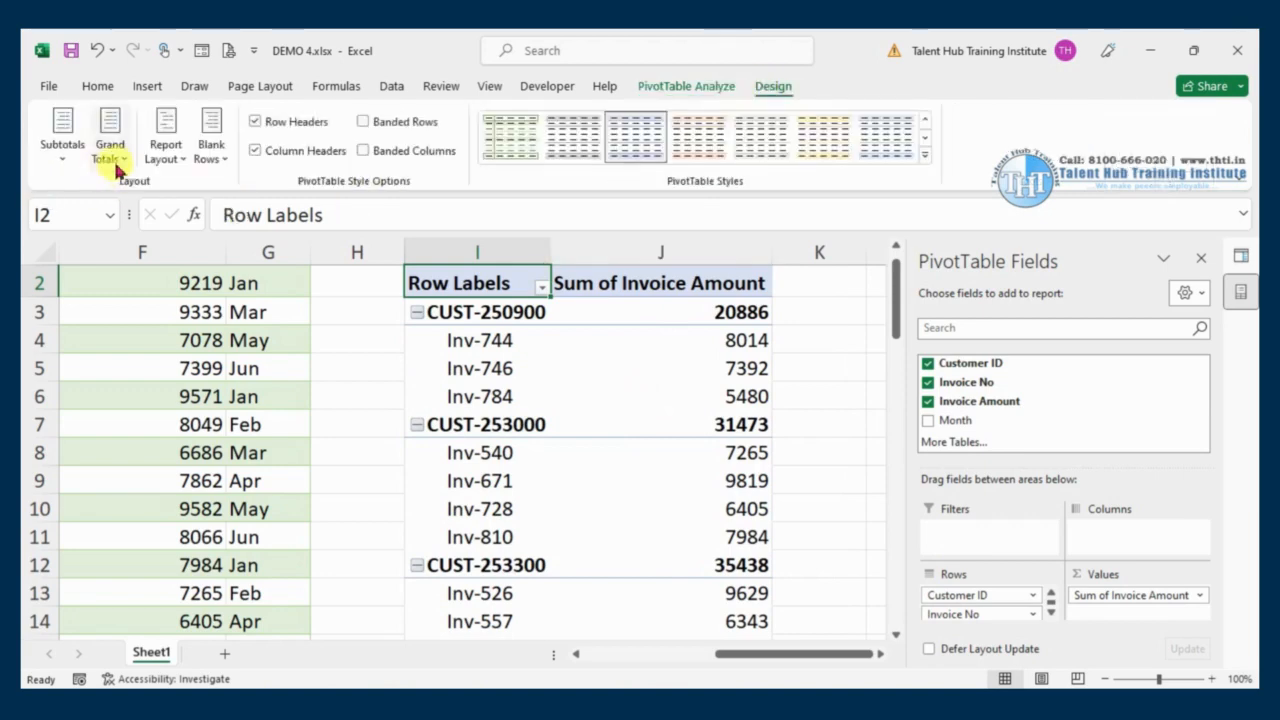
{"action": "left_click", "coordinate": [166, 150]}
{"action": "left_click", "coordinate": [272, 288]}
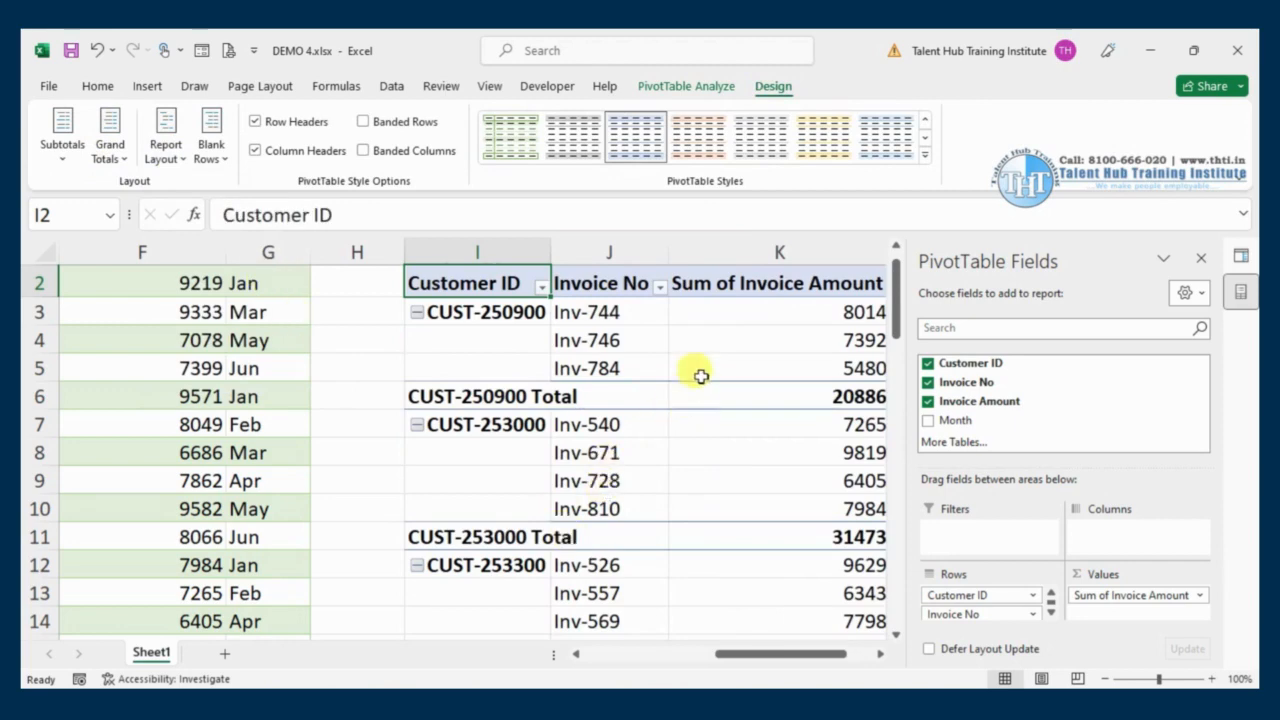
Step: Try two orange Medium styles on the invoice PivotTable, one with a black header and one with an orange header
{"action": "left_click", "coordinate": [926, 158]}
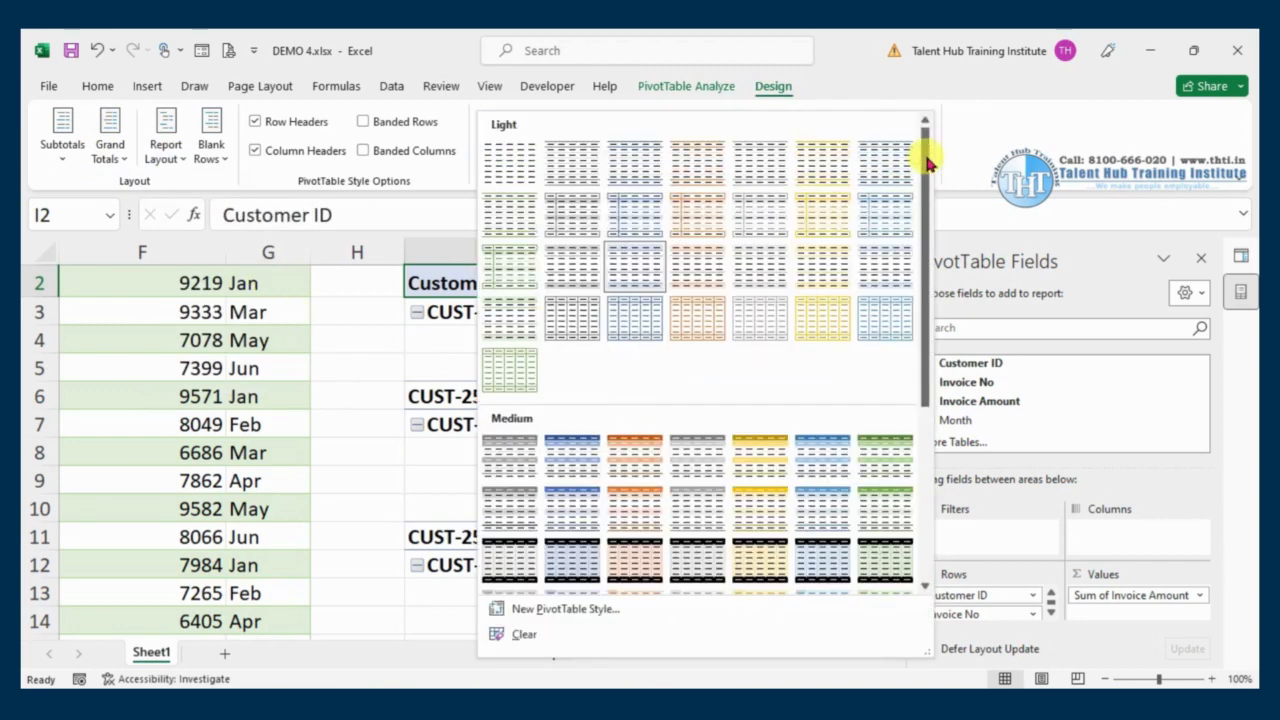
{"action": "left_click_drag", "start_coordinate": [925, 355], "coordinate": [900, 491]}
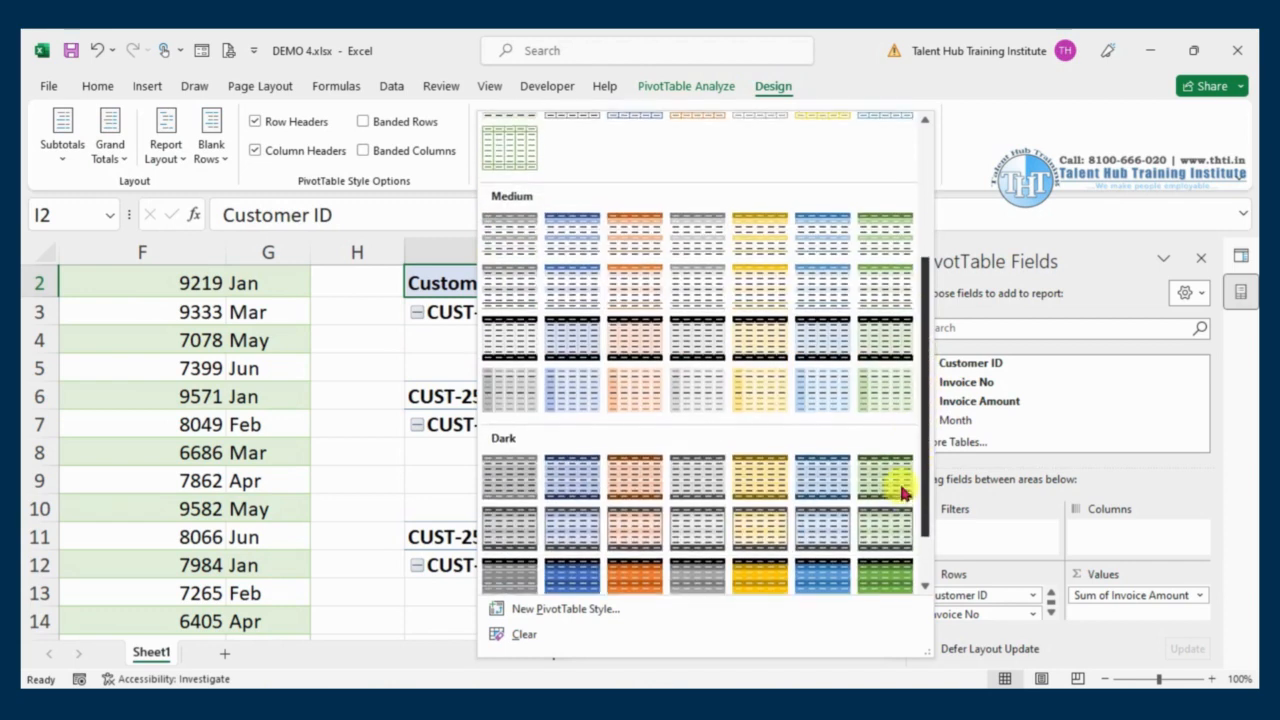
{"action": "left_click", "coordinate": [640, 338]}
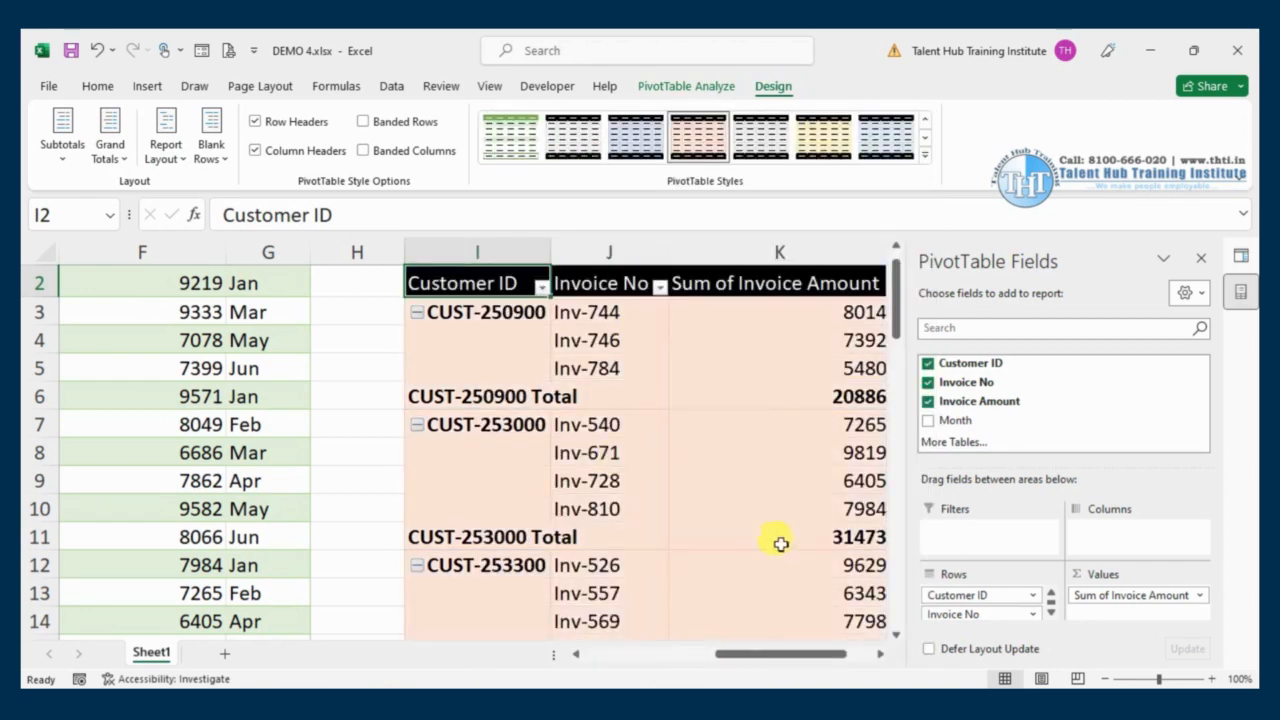
{"action": "left_click", "coordinate": [922, 156]}
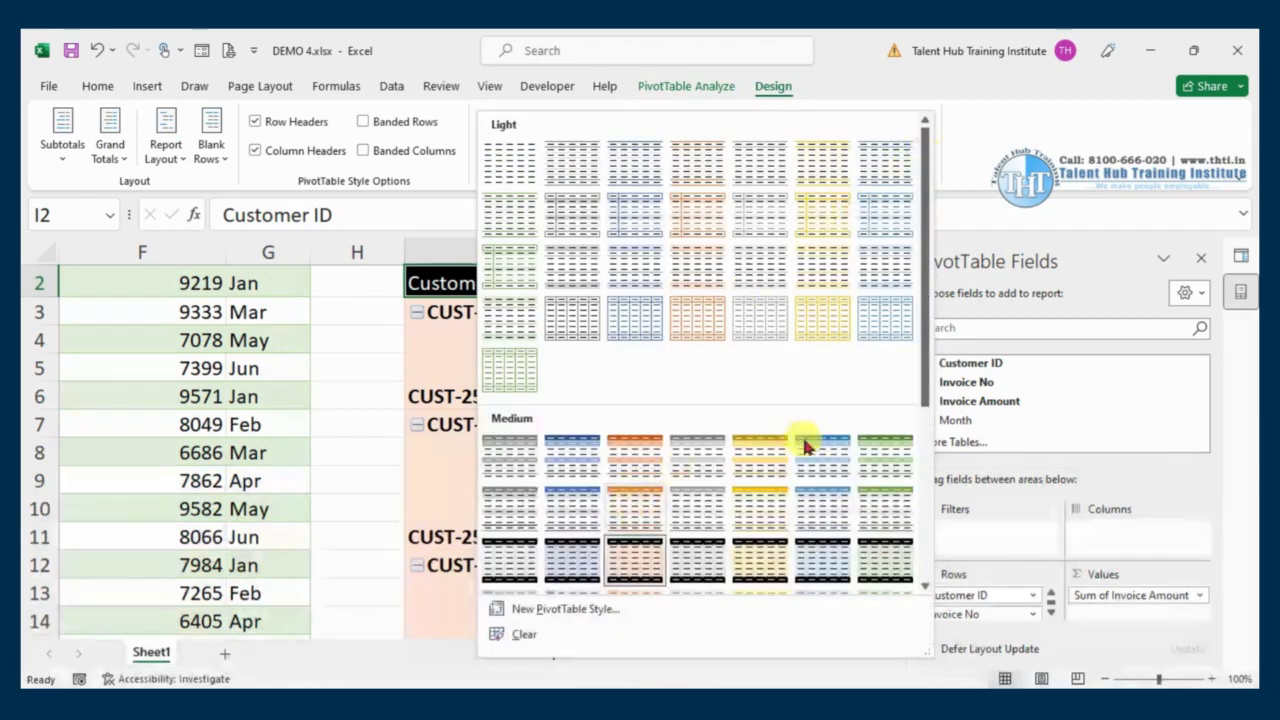
{"action": "left_click", "coordinate": [650, 451]}
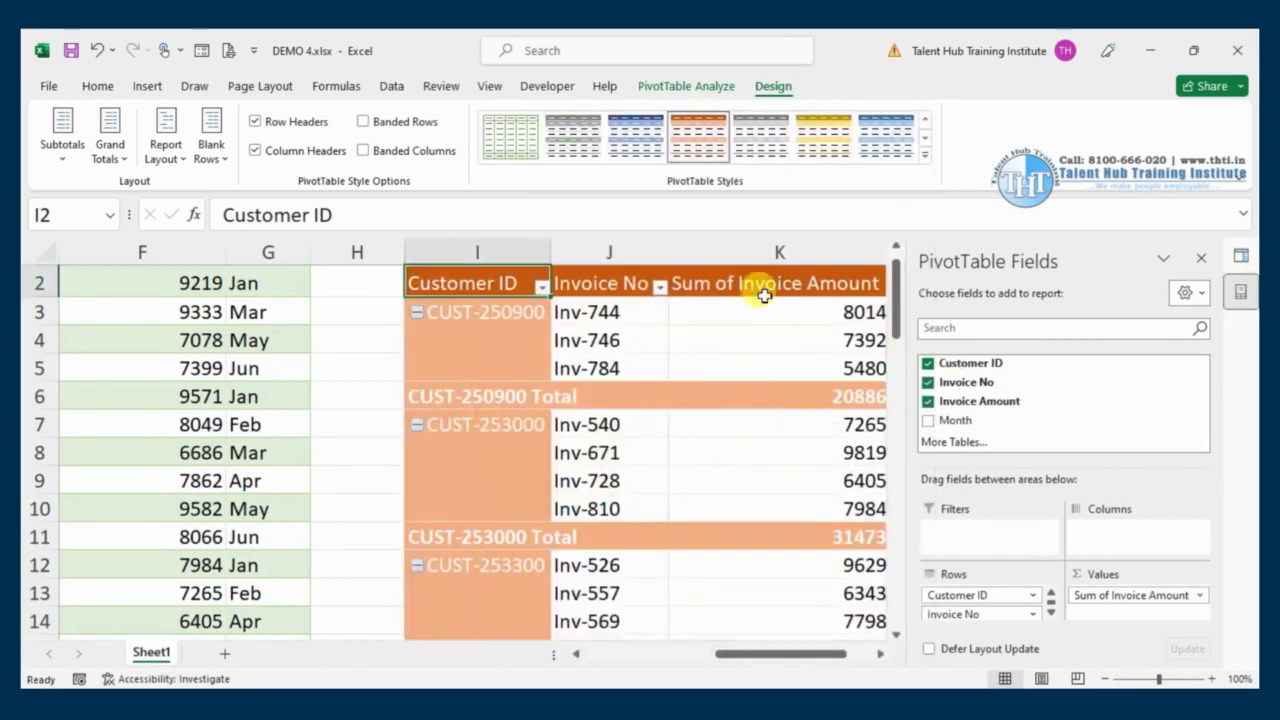
Step: Apply the light blue style from the first row of Medium PivotTable styles to the invoice PivotTable
{"action": "left_click", "coordinate": [908, 150]}
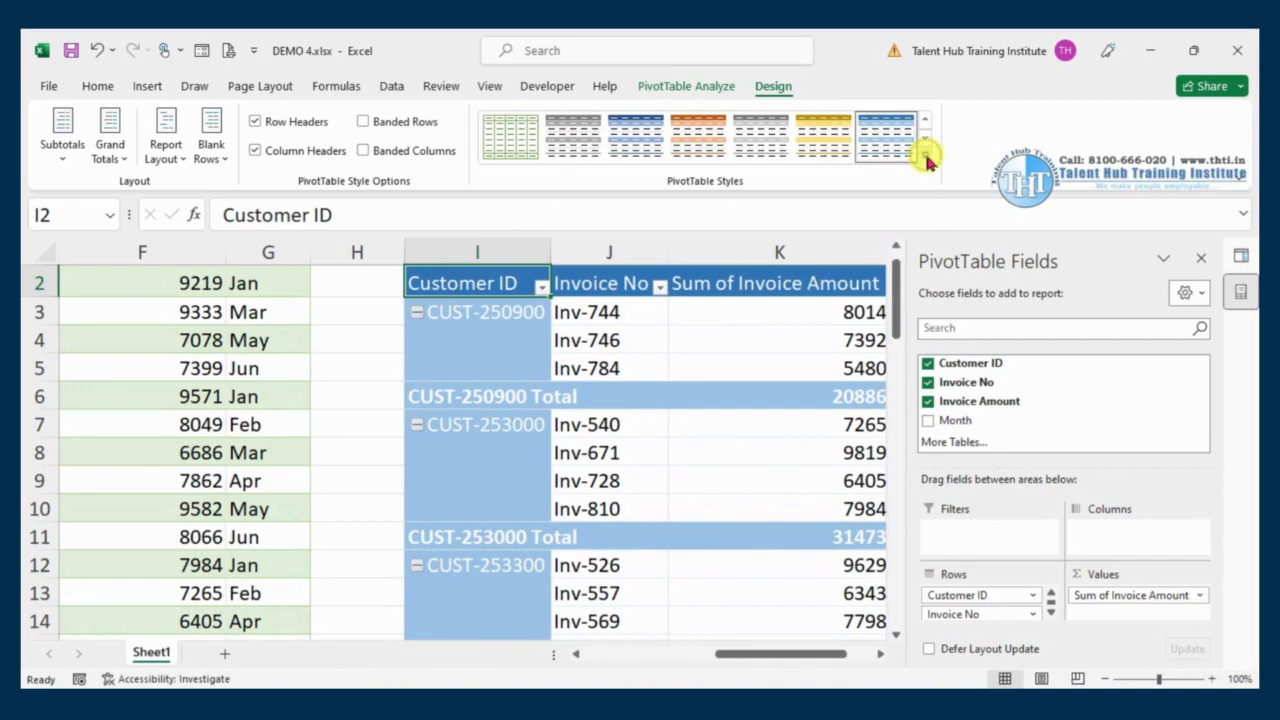
{"action": "left_click", "coordinate": [922, 155]}
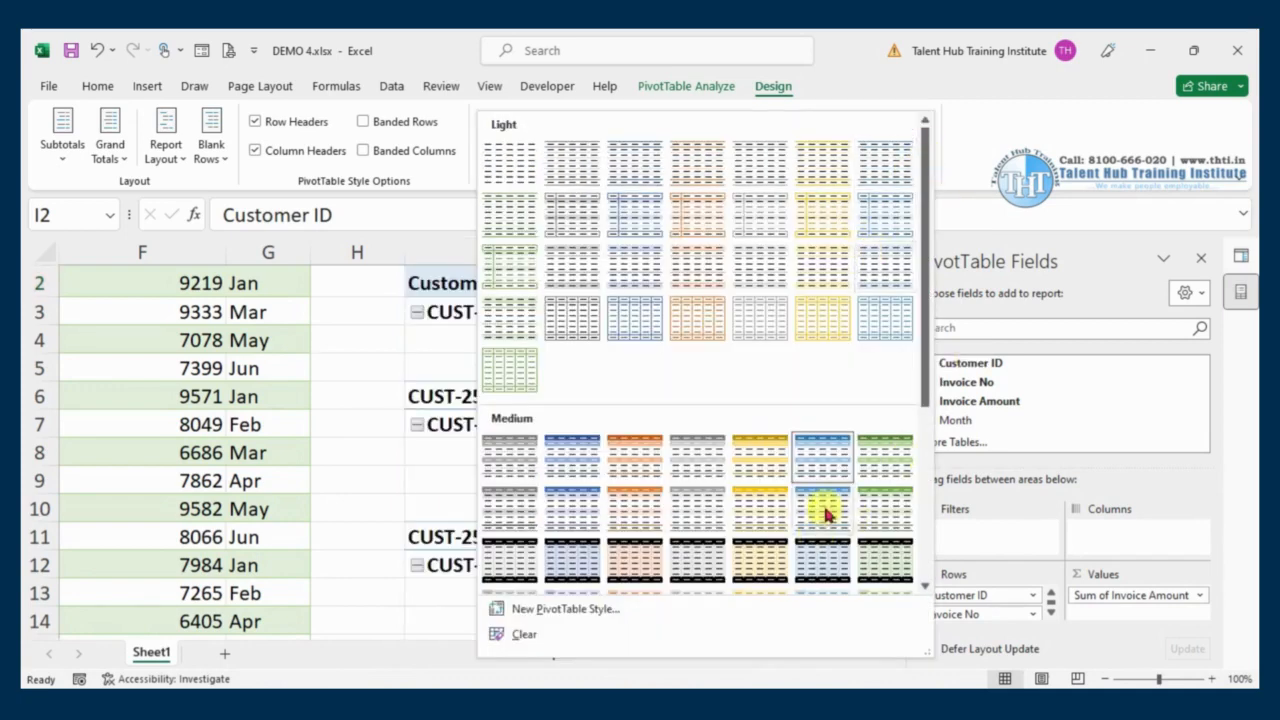
{"action": "left_click", "coordinate": [1080, 178]}
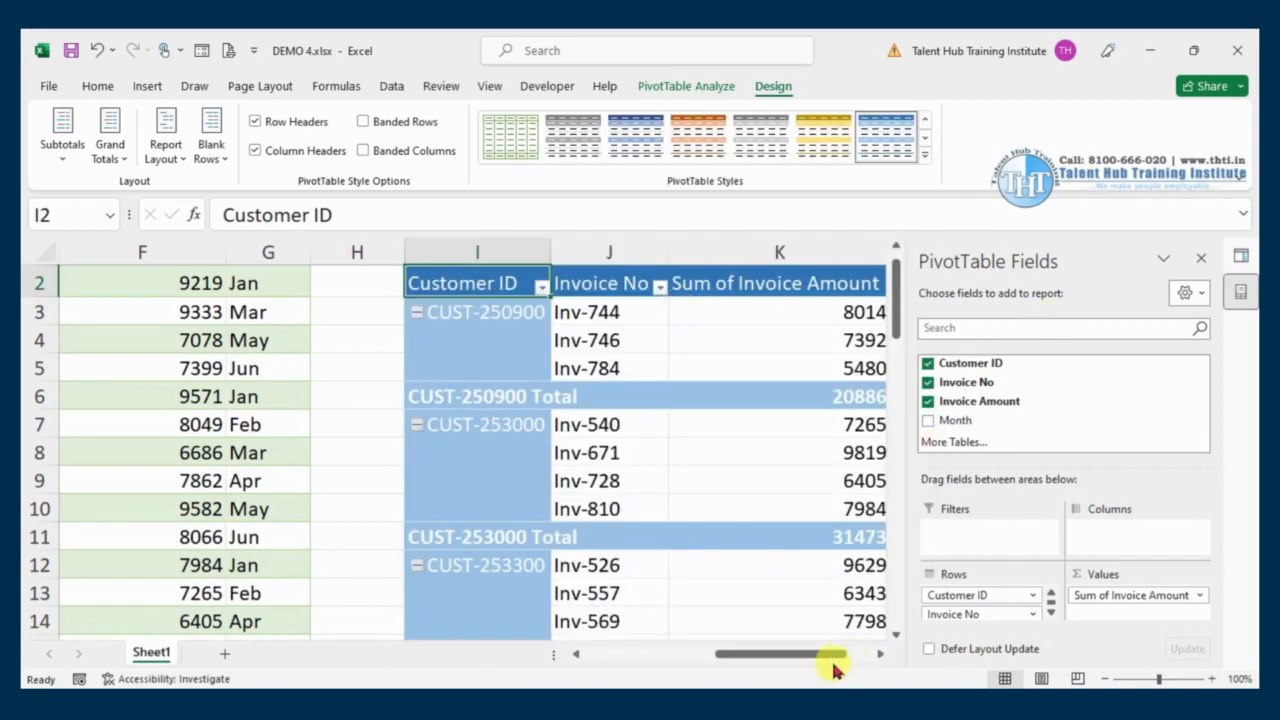
Step: Compare the original Invoice Details table with the loaded invoice table and the invoices listed per customer in the PivotTable
{"action": "left_click_drag", "start_coordinate": [790, 657], "coordinate": [568, 655]}
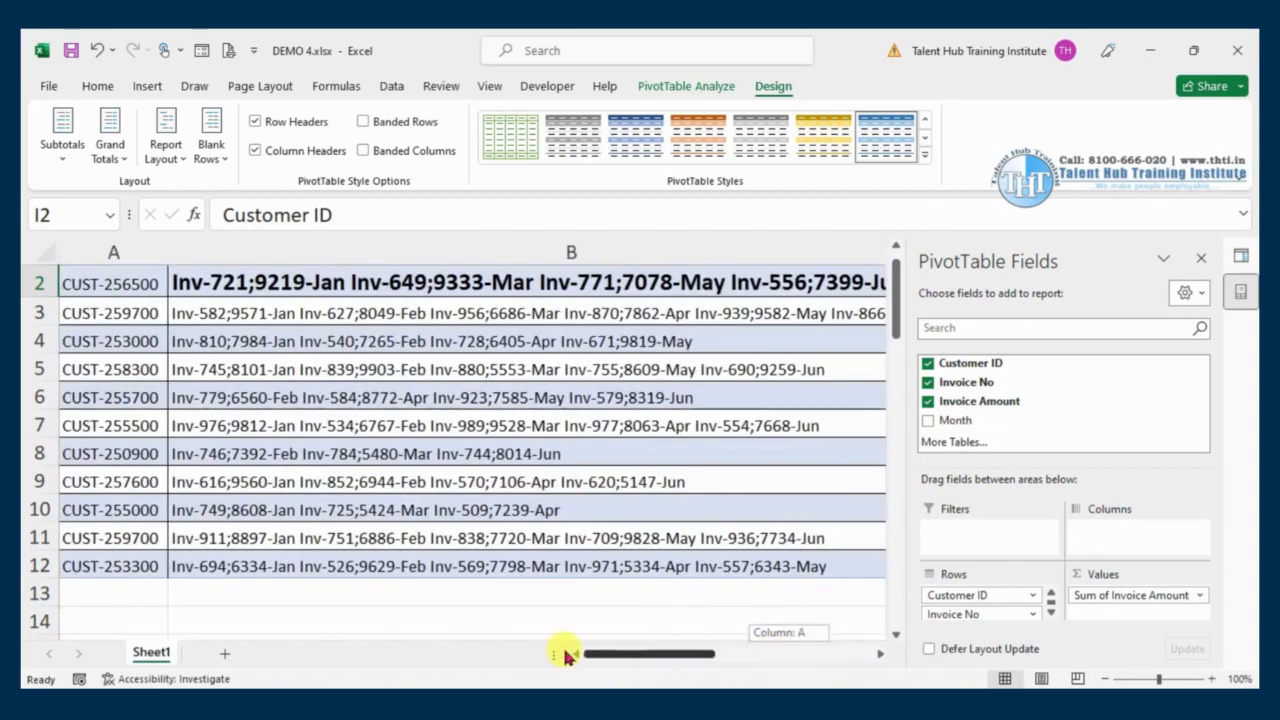
{"action": "left_click_drag", "start_coordinate": [400, 291], "coordinate": [30, 538]}
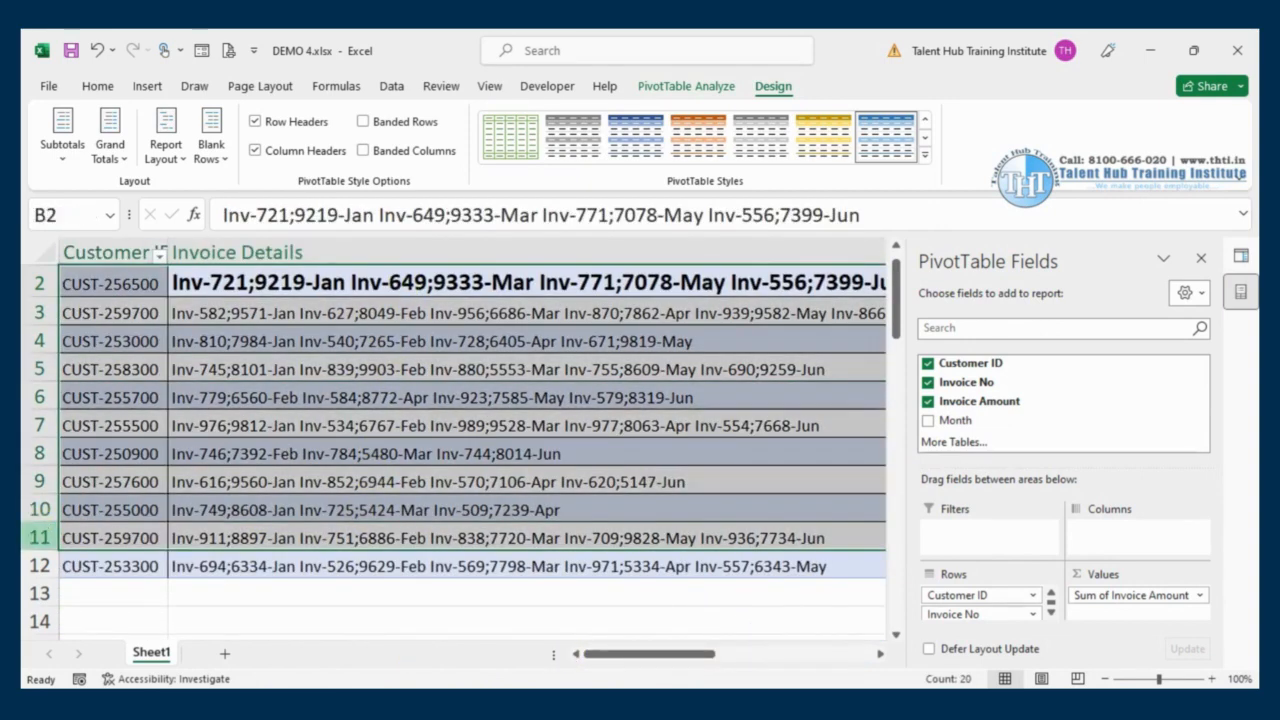
{"action": "left_click", "coordinate": [881, 654]}
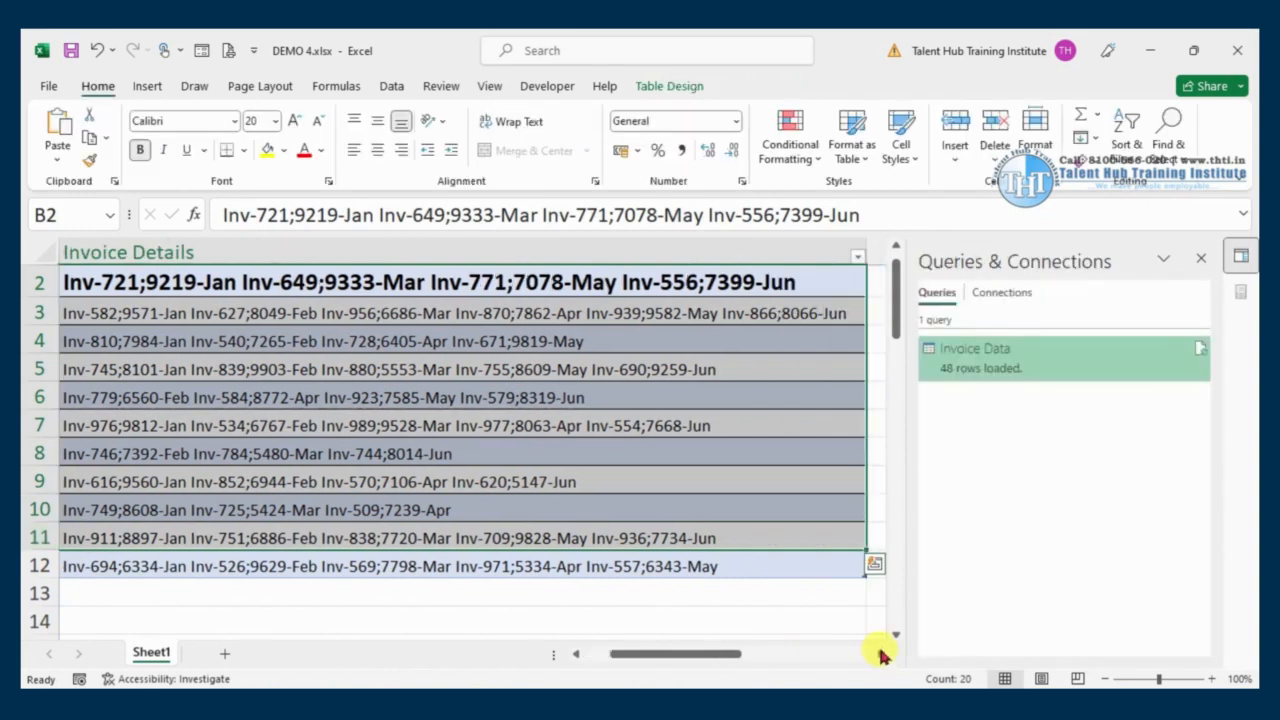
{"action": "left_click", "coordinate": [881, 654]}
{"action": "left_click", "coordinate": [881, 654]}
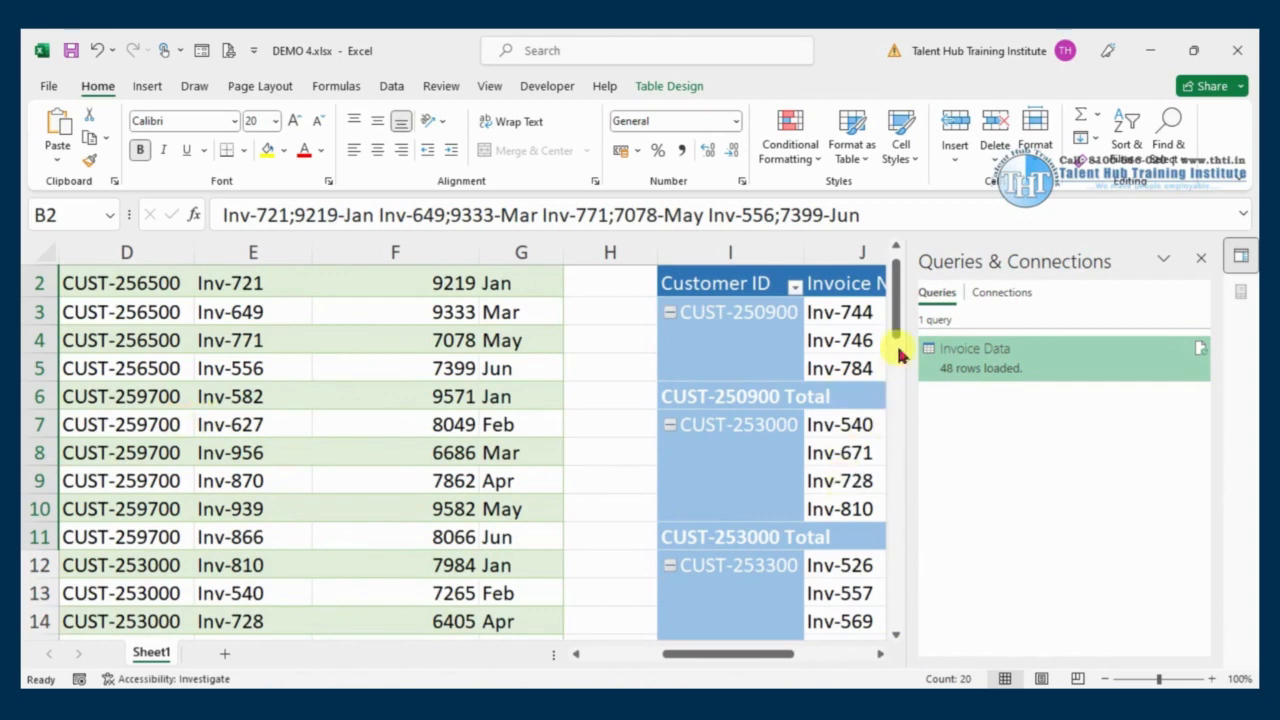
{"action": "left_click", "coordinate": [896, 246]}
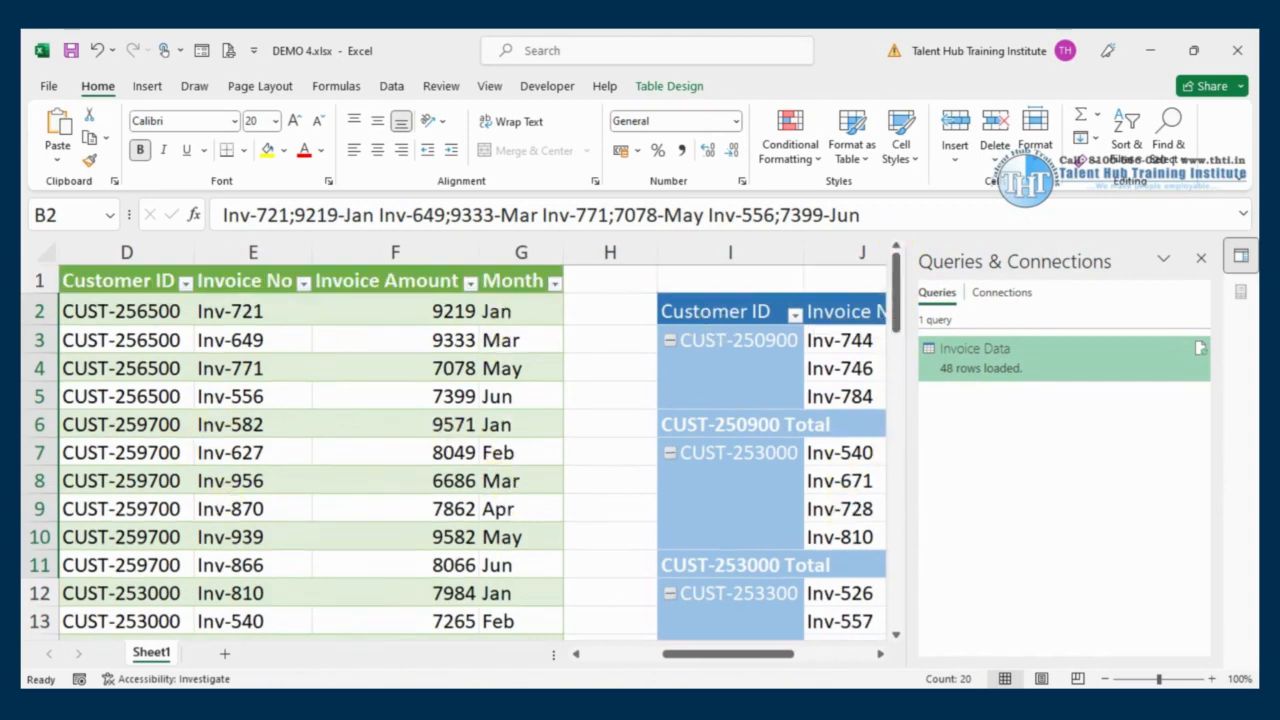
{"action": "left_click", "coordinate": [879, 654]}
{"action": "left_click", "coordinate": [879, 654]}
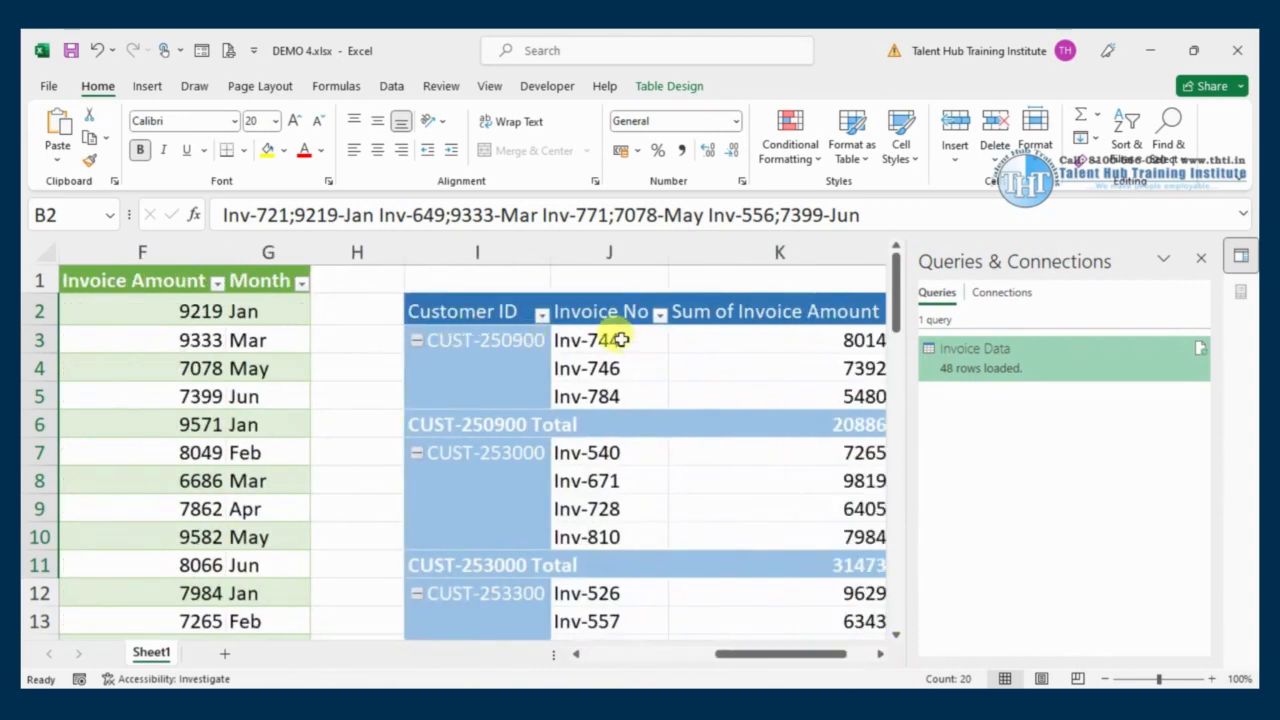
{"action": "left_click_drag", "start_coordinate": [608, 338], "coordinate": [603, 399]}
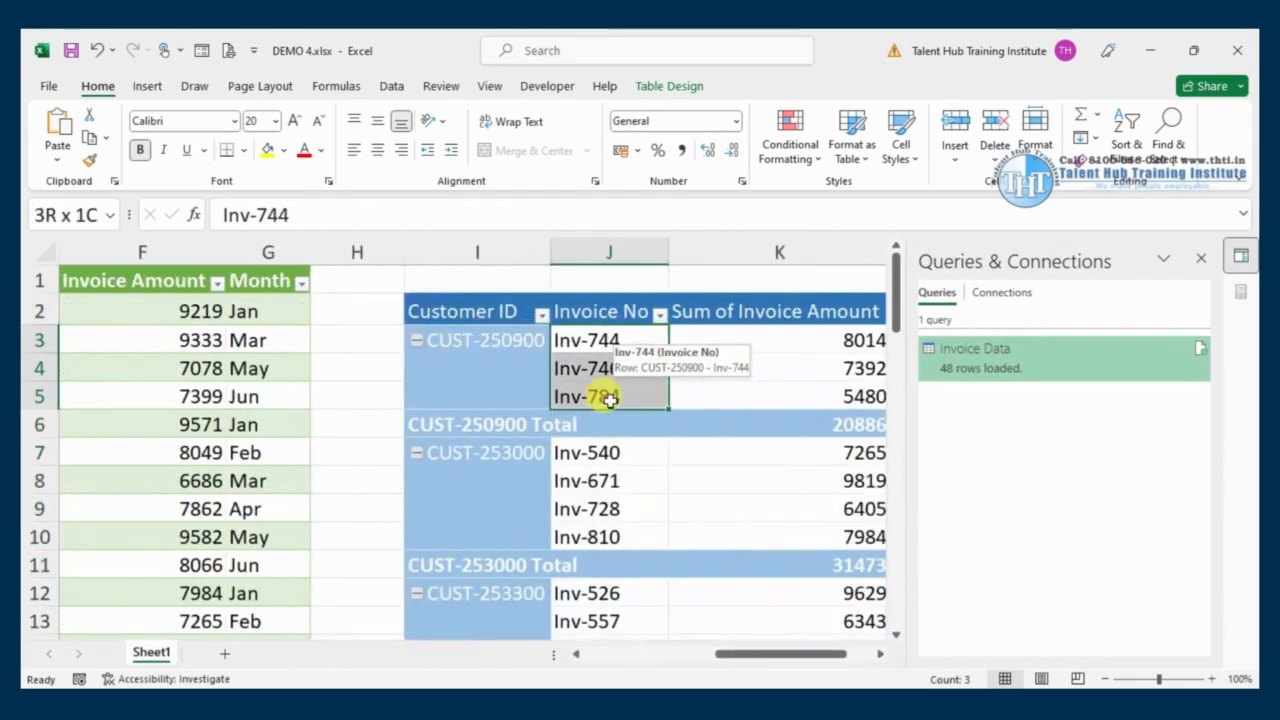
Step: Close the PivotTable Fields pane and select the Inv-671 amount in cell K8
{"action": "left_click", "coordinate": [1230, 289]}
{"action": "left_click", "coordinate": [1201, 258]}
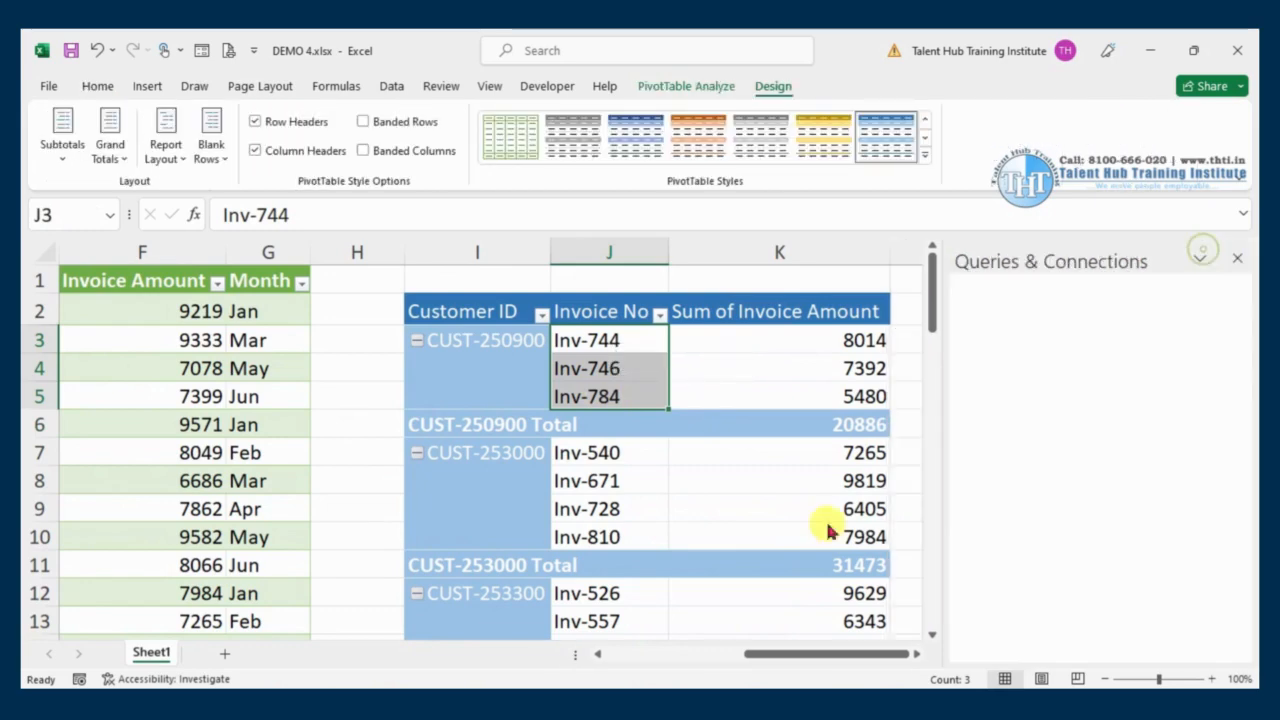
{"action": "left_click", "coordinate": [731, 485]}
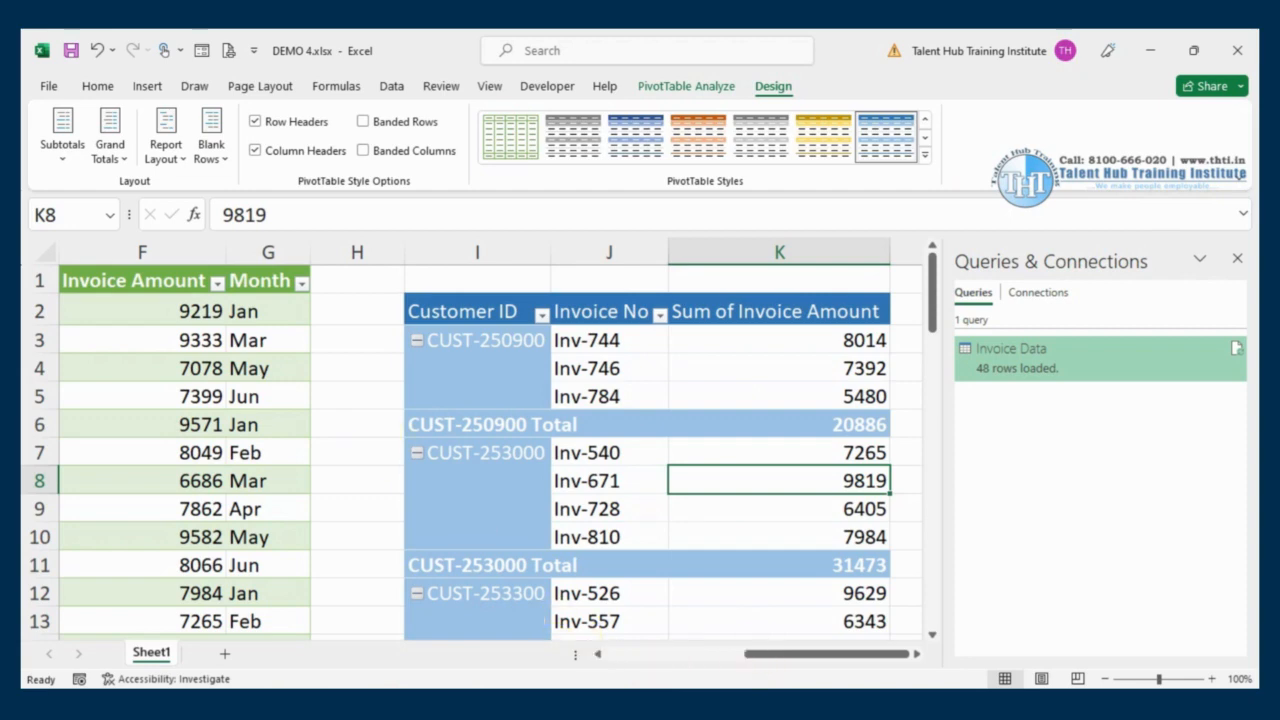
Step: Examine the combined invoice number, amount and month entries in the original Invoice Details column
{"action": "left_click", "coordinate": [597, 658]}
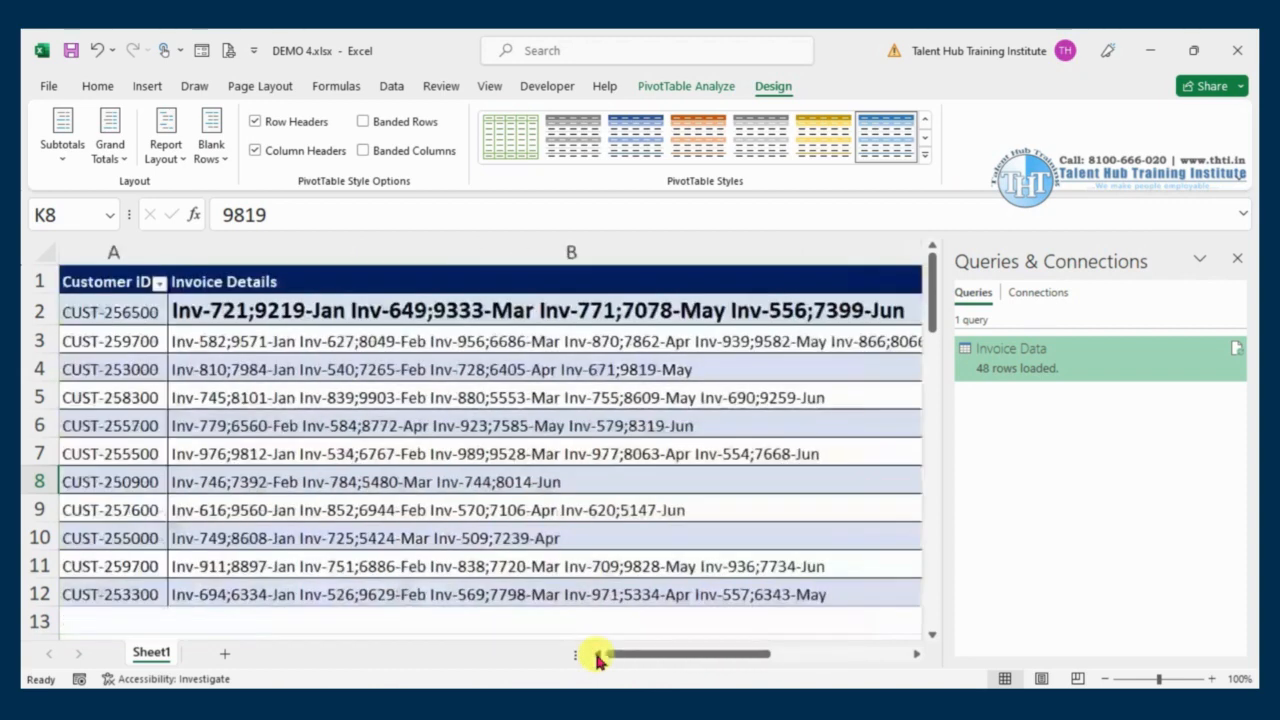
{"action": "left_click", "coordinate": [473, 419]}
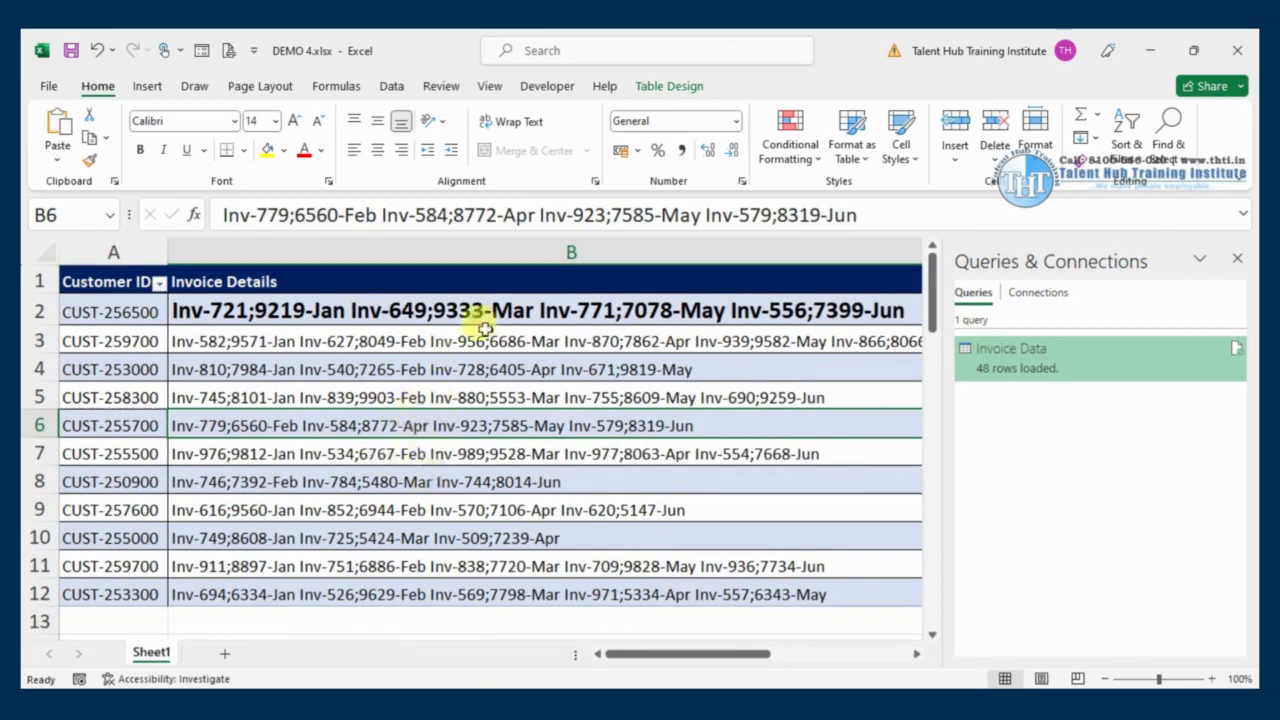
{"action": "left_click", "coordinate": [626, 311]}
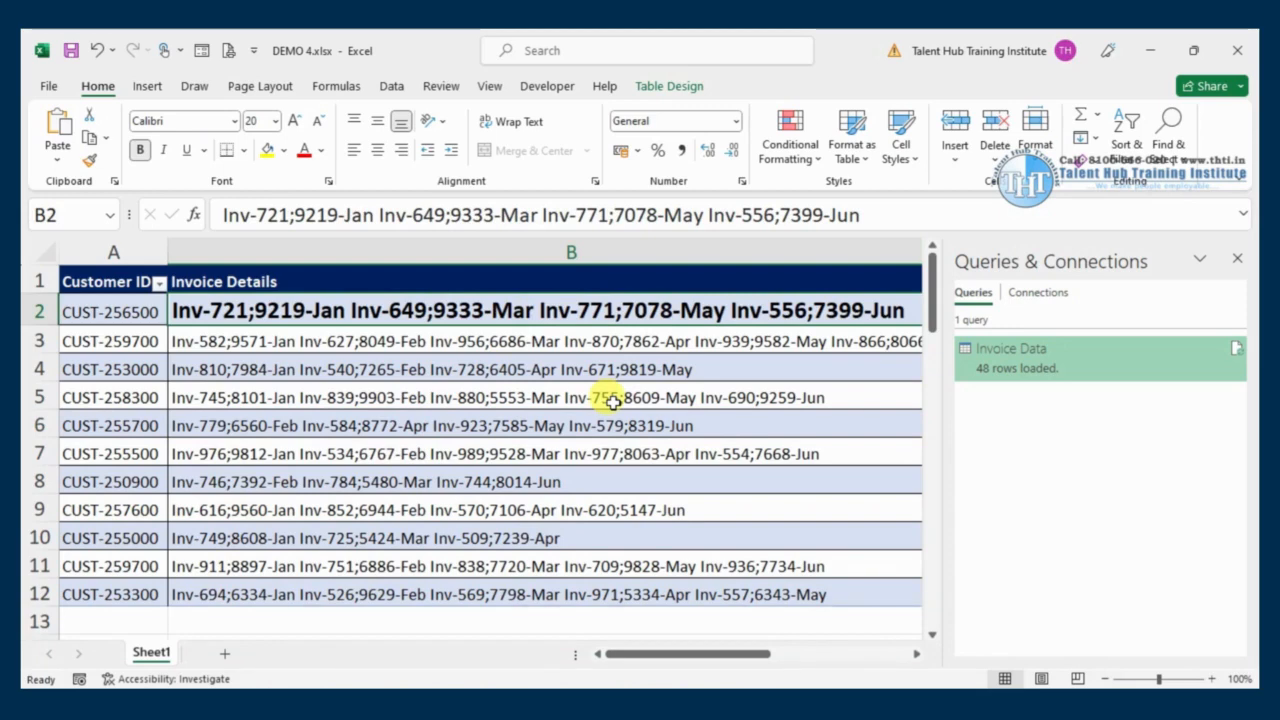
{"action": "key", "text": "Up"}
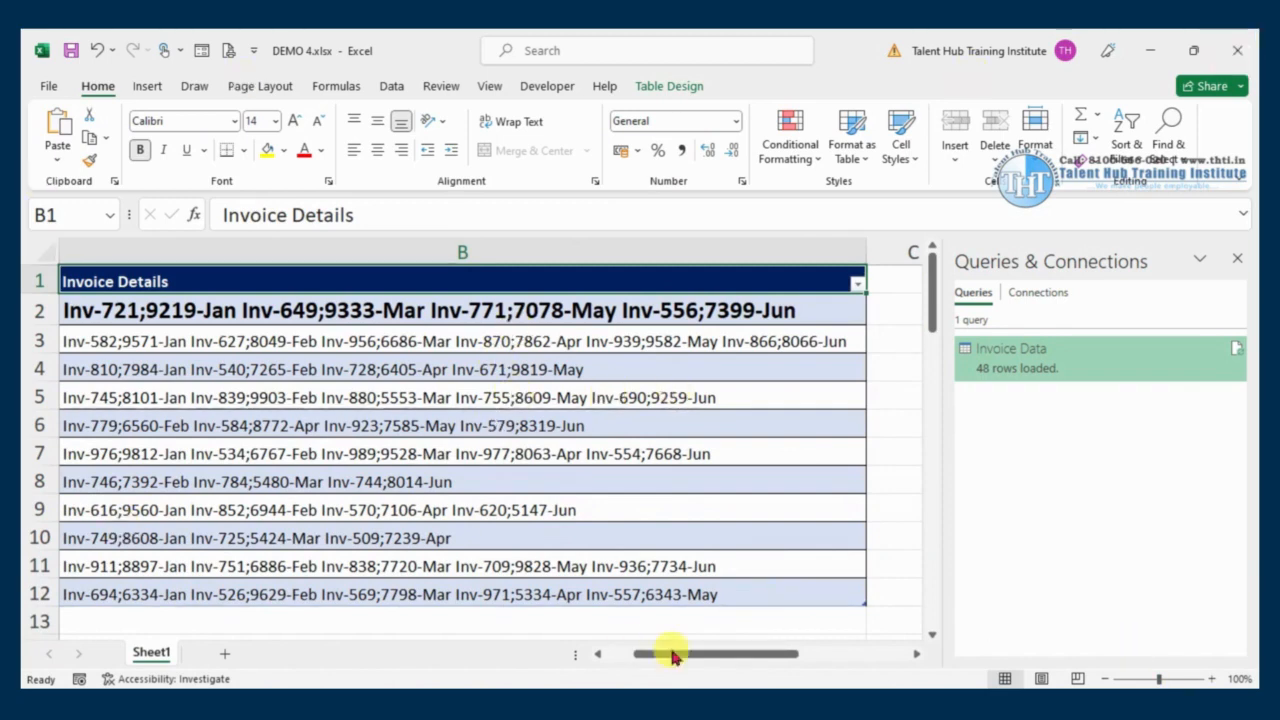
{"action": "left_click_drag", "start_coordinate": [674, 652], "coordinate": [497, 530]}
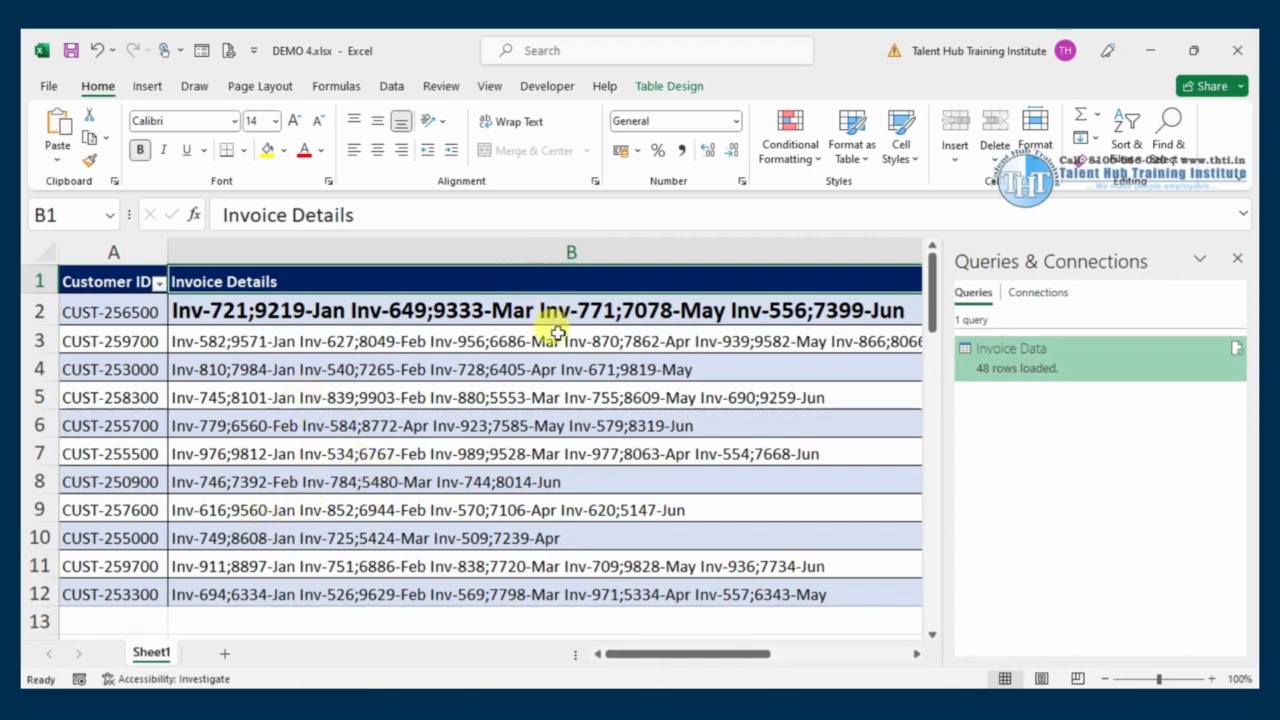
{"action": "left_click", "coordinate": [654, 309]}
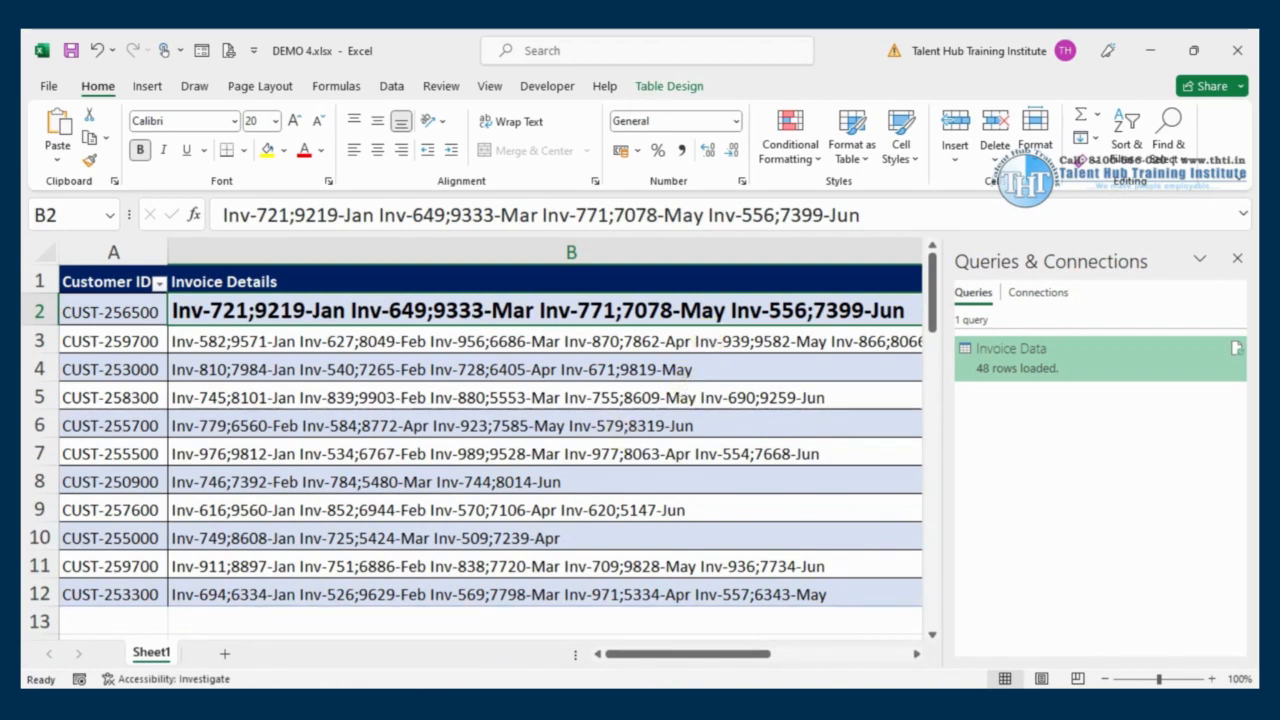
{"action": "left_click", "coordinate": [658, 678]}
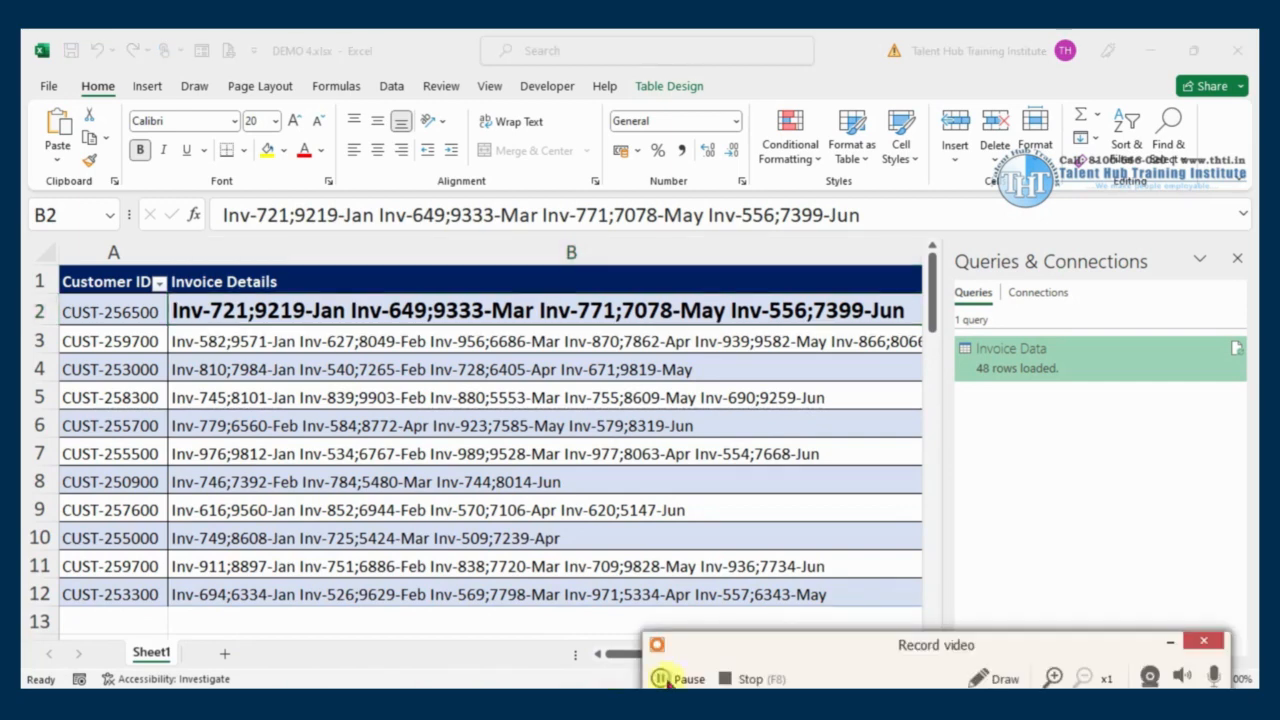